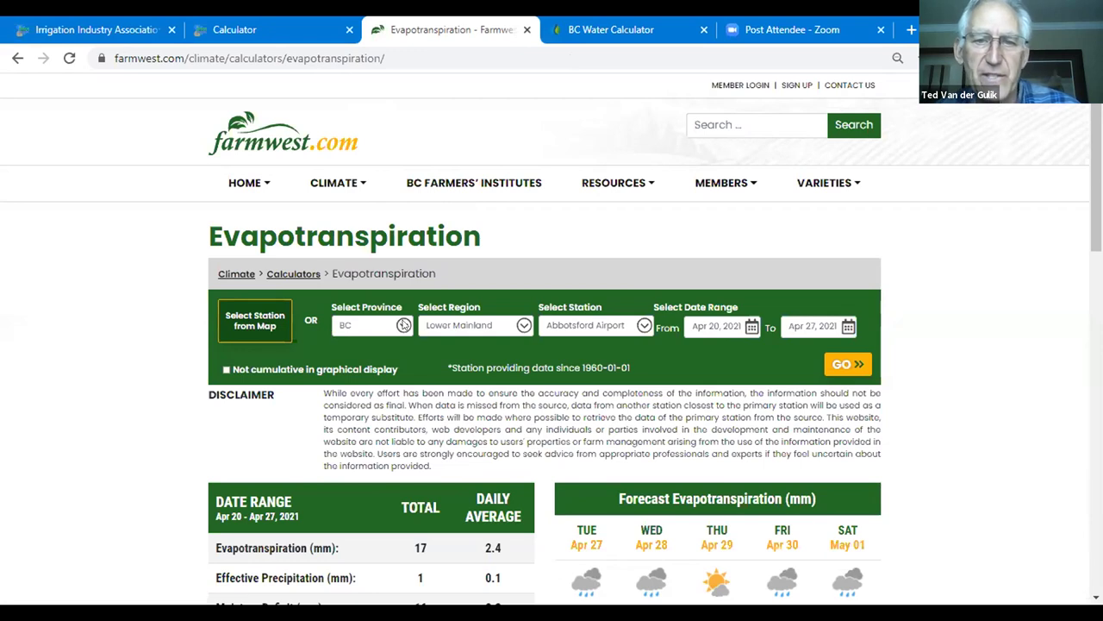
- Calculate evapotranspiration for the Creston station in the Kootenays region
left_click(524, 326)
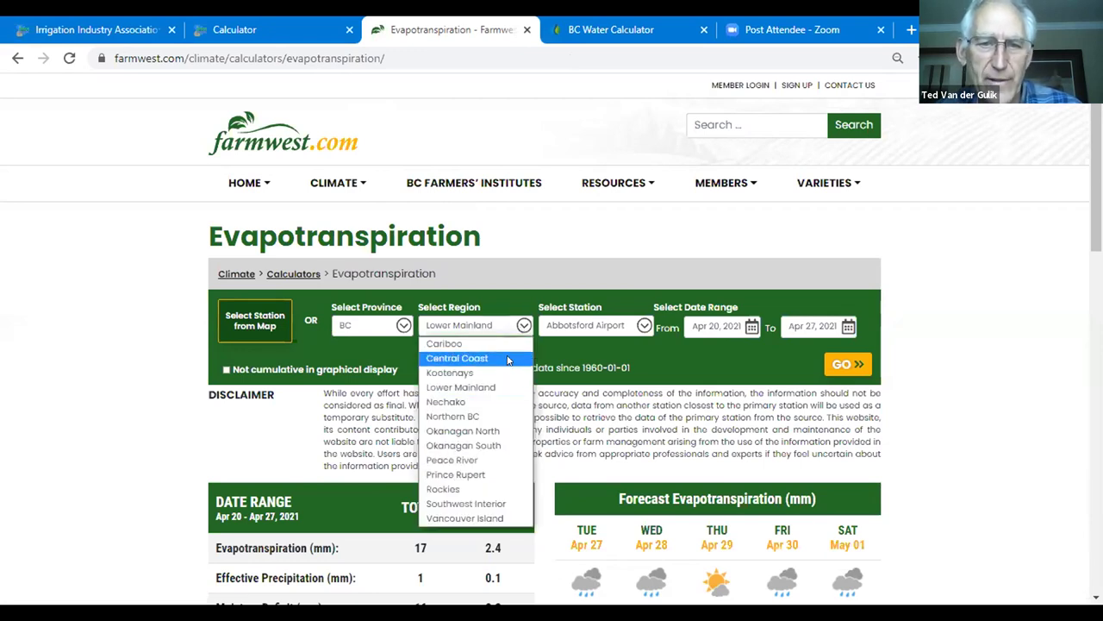
left_click(467, 368)
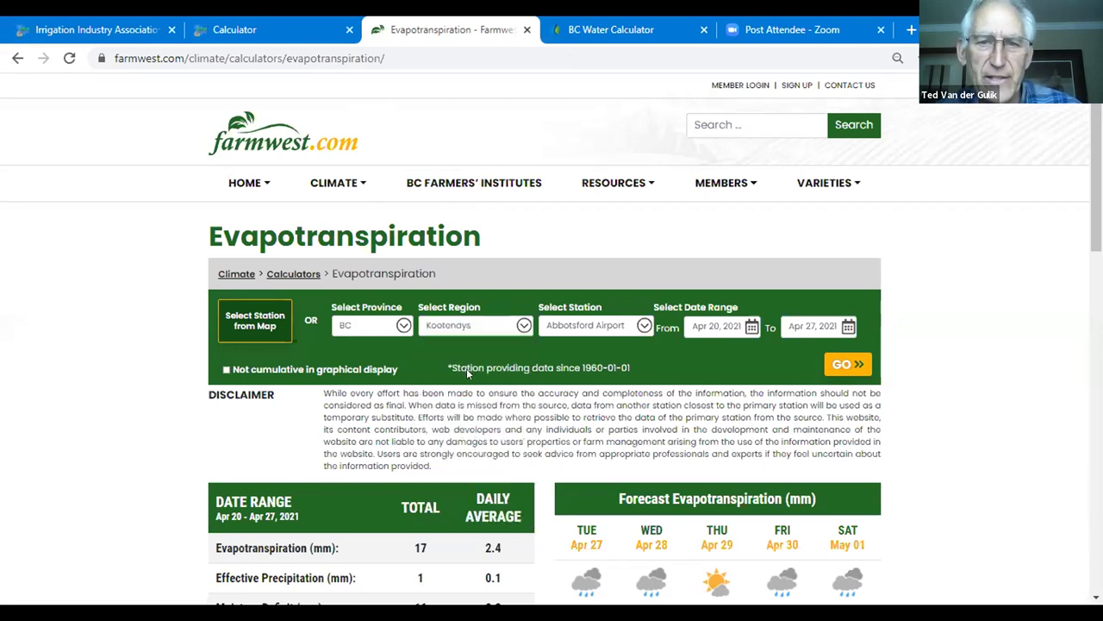
left_click(642, 326)
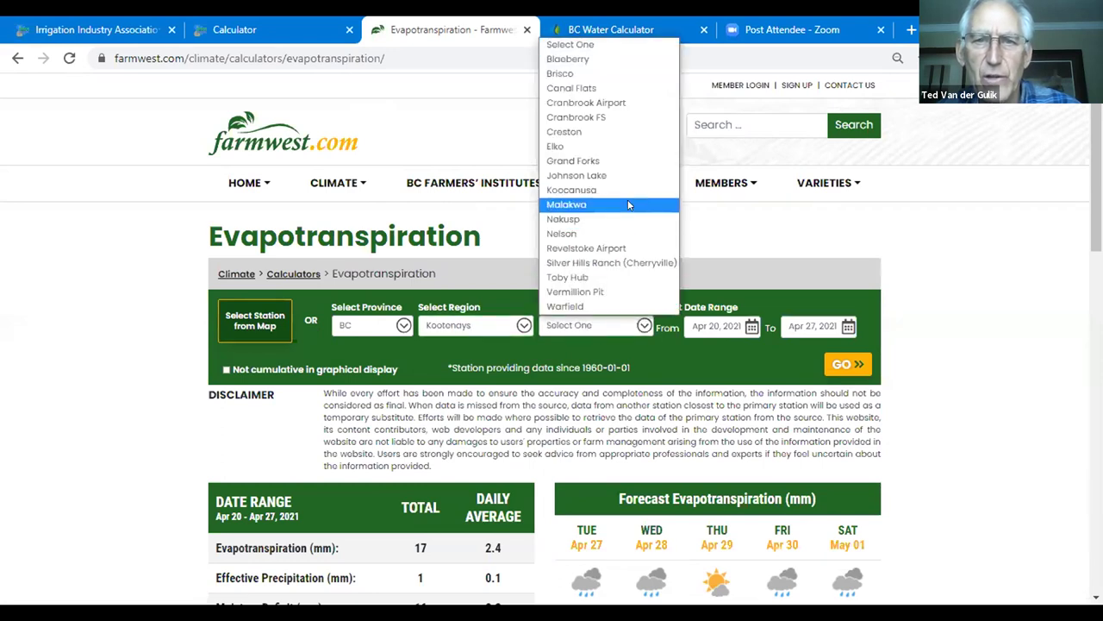
left_click(580, 129)
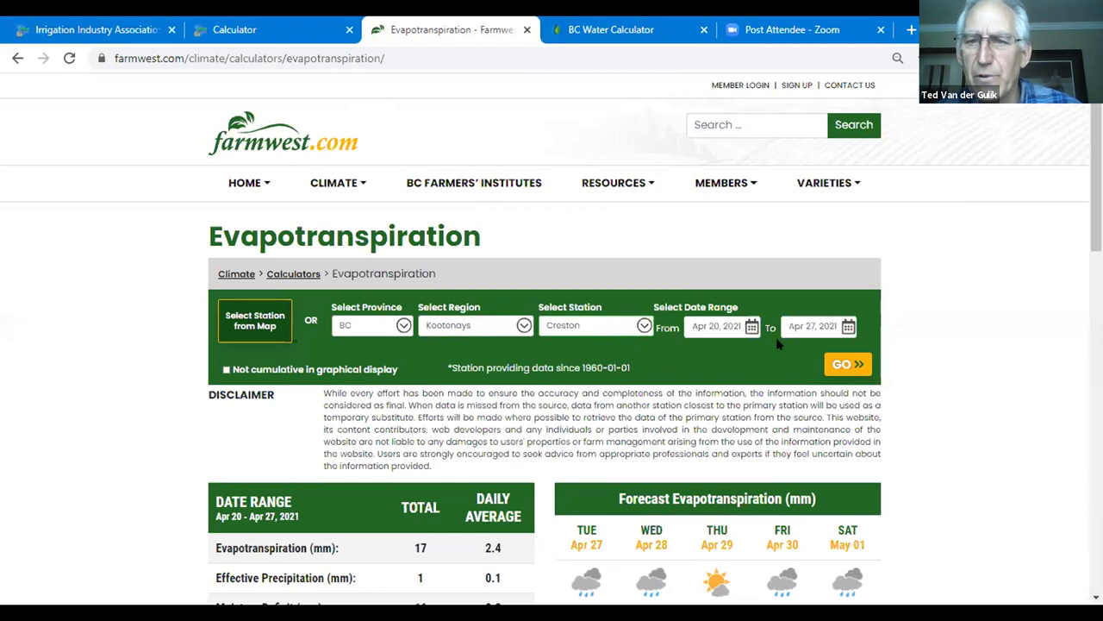
left_click(837, 362)
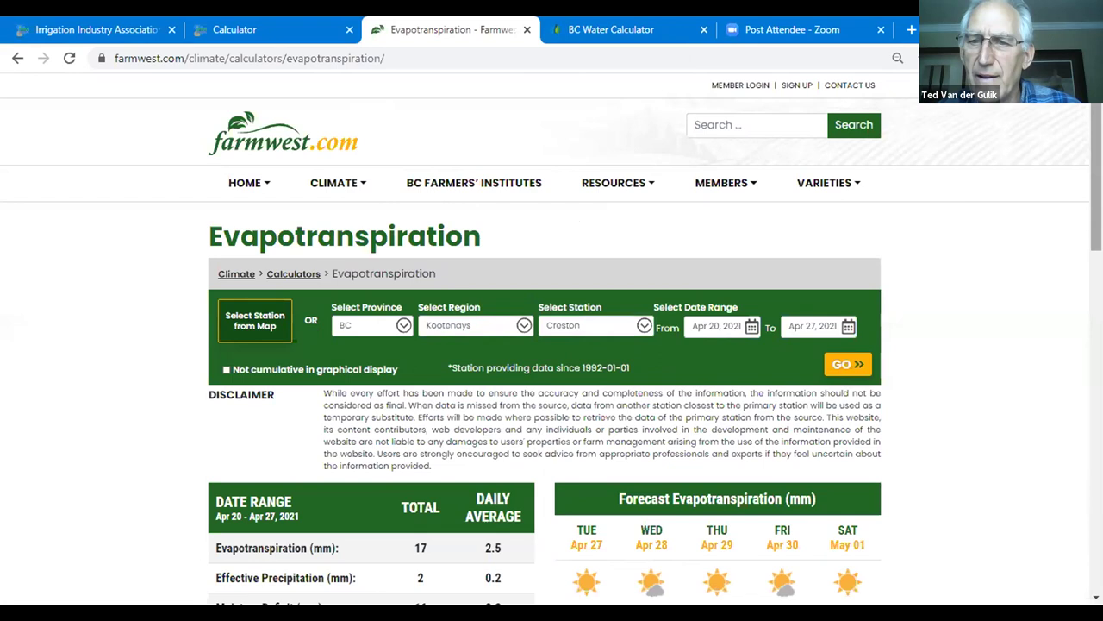
- Set the end of the date range to Apr 25, 2021 and recalculate the evapotranspiration
scroll(551, 345, "down", 4)
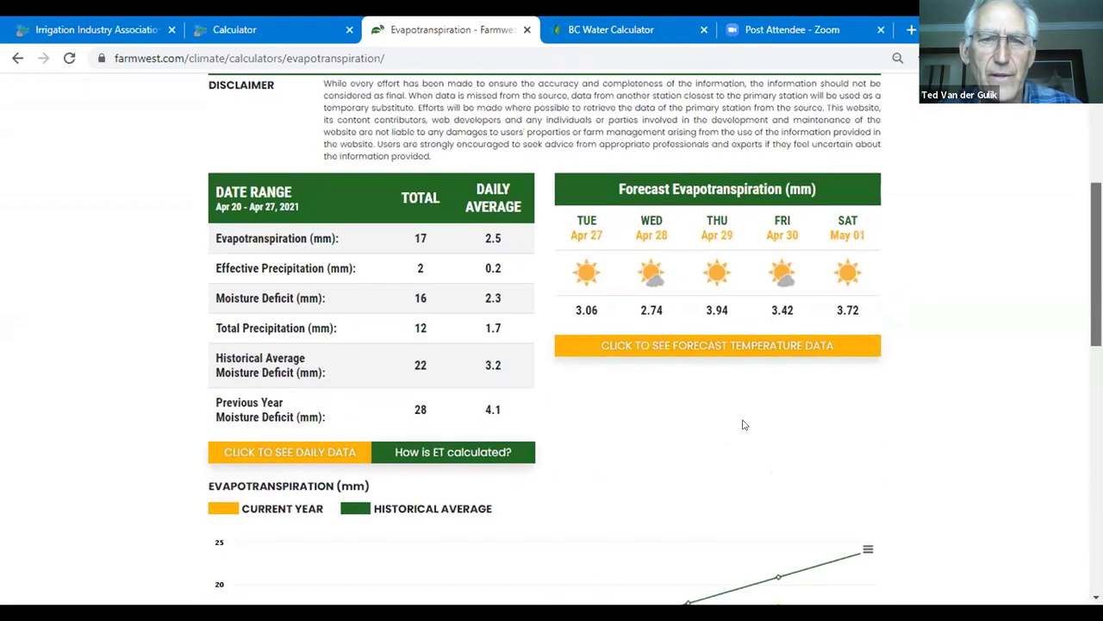
scroll(552, 344, "up", 2)
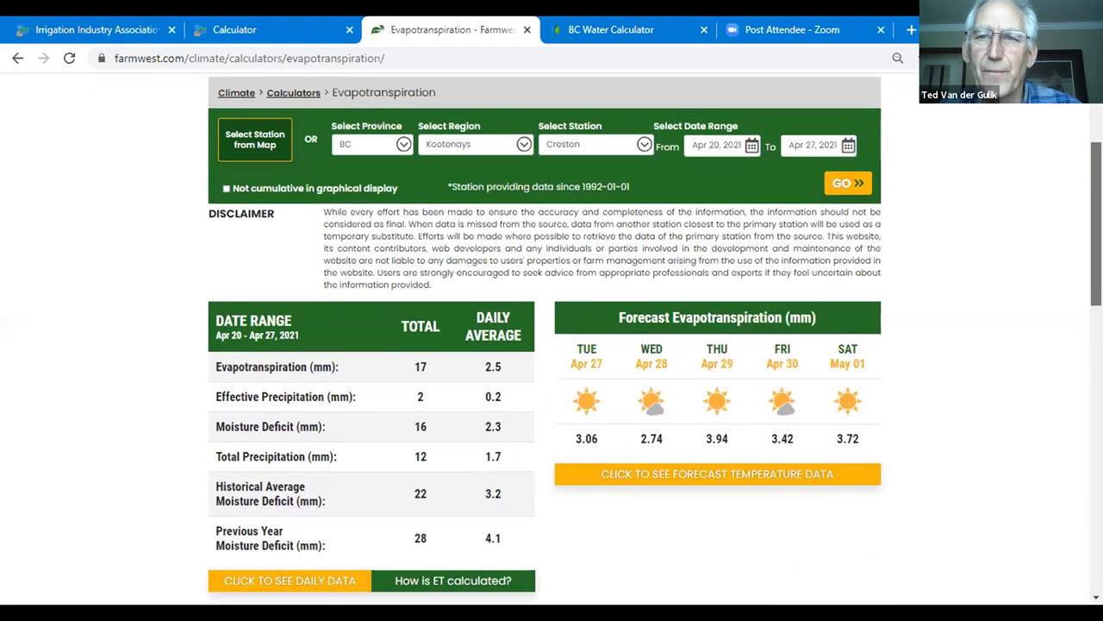
left_click(847, 146)
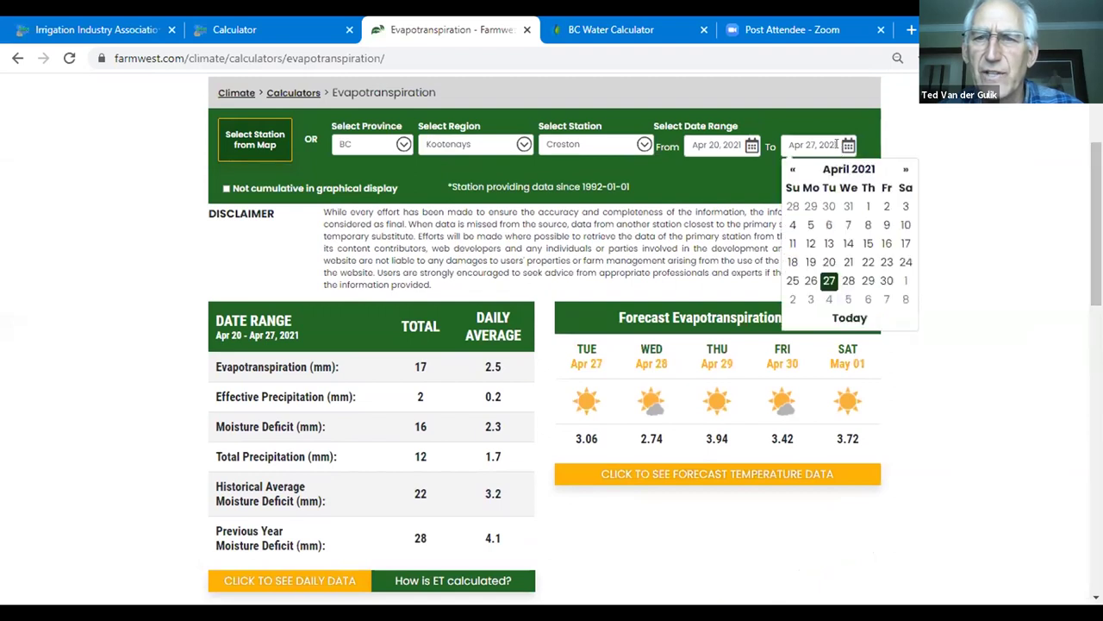
left_click(792, 281)
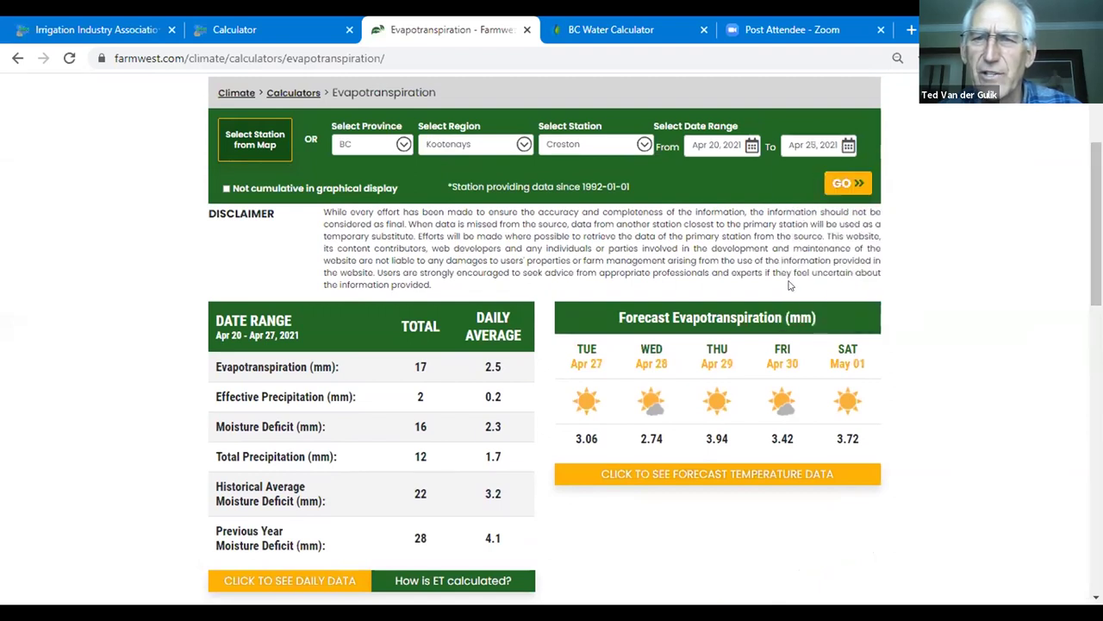
left_click(826, 183)
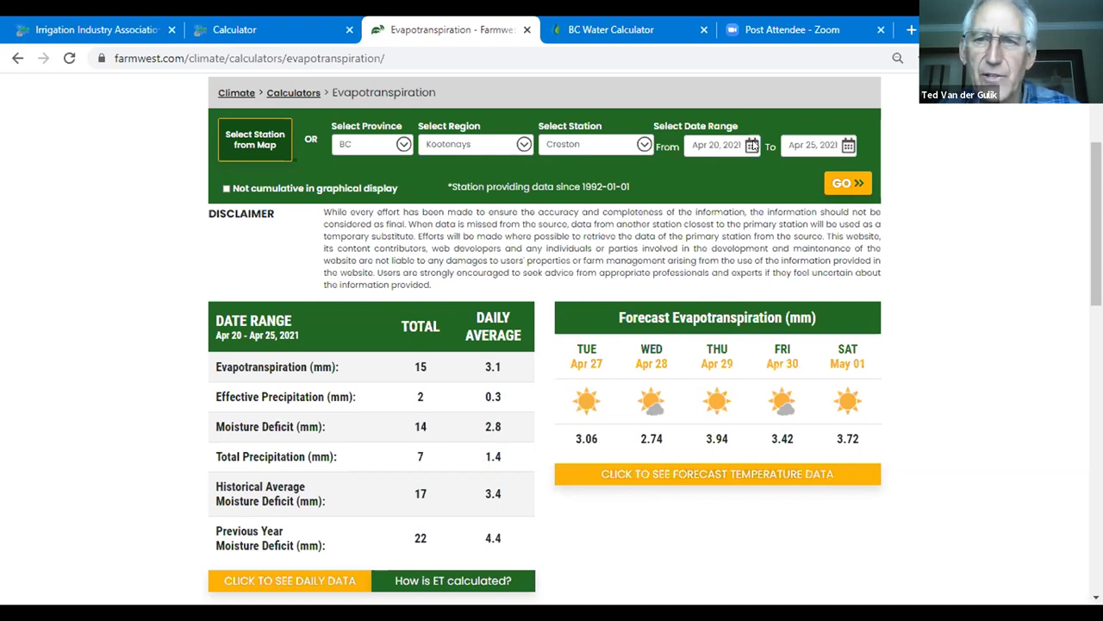
- Set the start of the date range to Jul 22, 2020
left_click(752, 144)
left_click(694, 169)
left_click(694, 170)
left_click(694, 170)
left_click(694, 170)
left_click(693, 170)
left_click(694, 170)
left_click(694, 170)
left_click(693, 170)
left_click(694, 170)
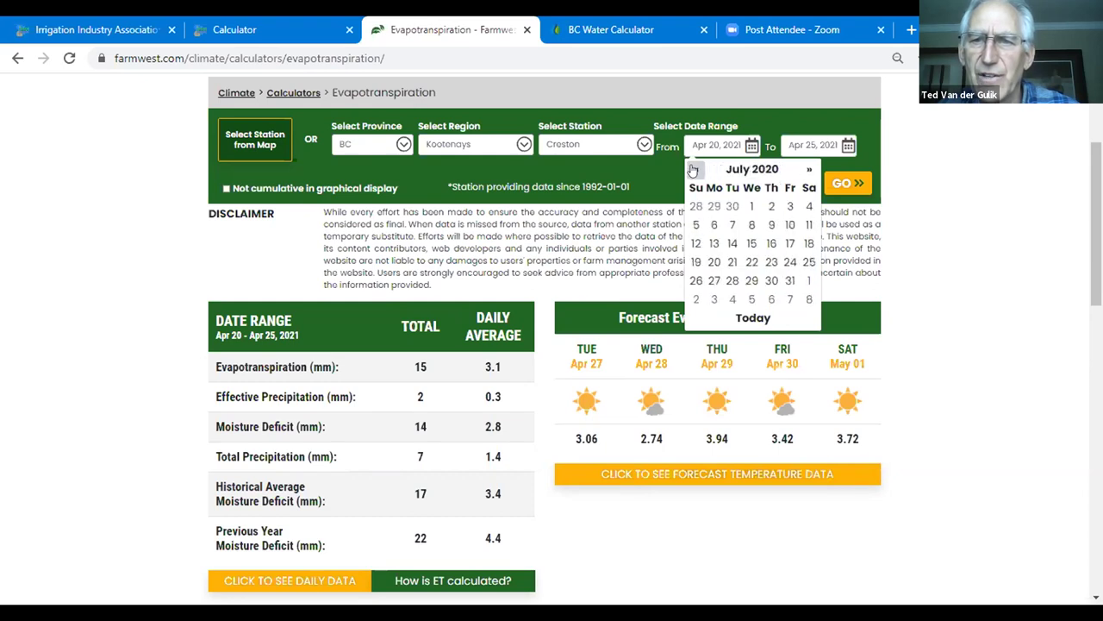
left_click(752, 262)
- Set the end of the date range to Jul 30, 2020, recalculate, and review the evapotranspiration table and chart
left_click(836, 147)
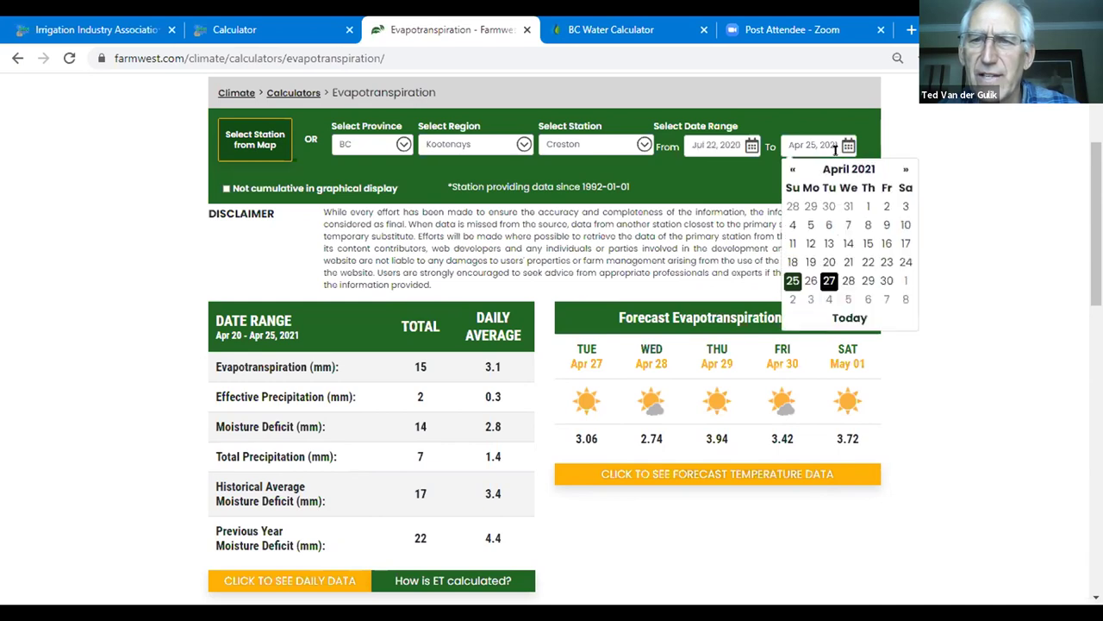
left_click(790, 170)
left_click(791, 170)
left_click(790, 170)
left_click(790, 169)
left_click(791, 170)
left_click(790, 170)
left_click(790, 170)
left_click(789, 170)
left_click(788, 170)
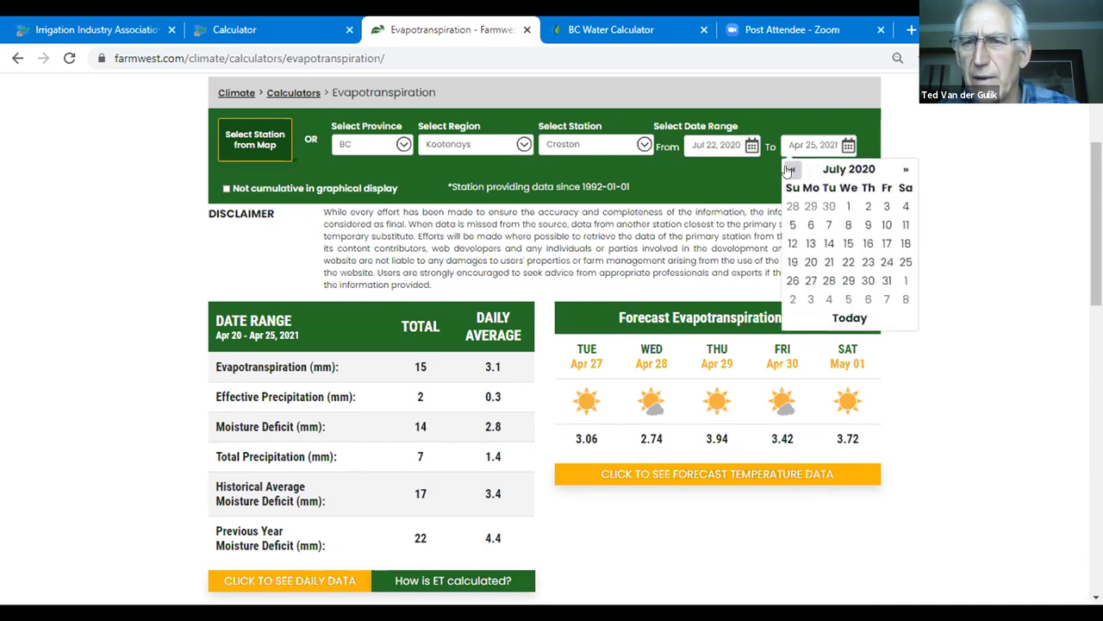
left_click(868, 280)
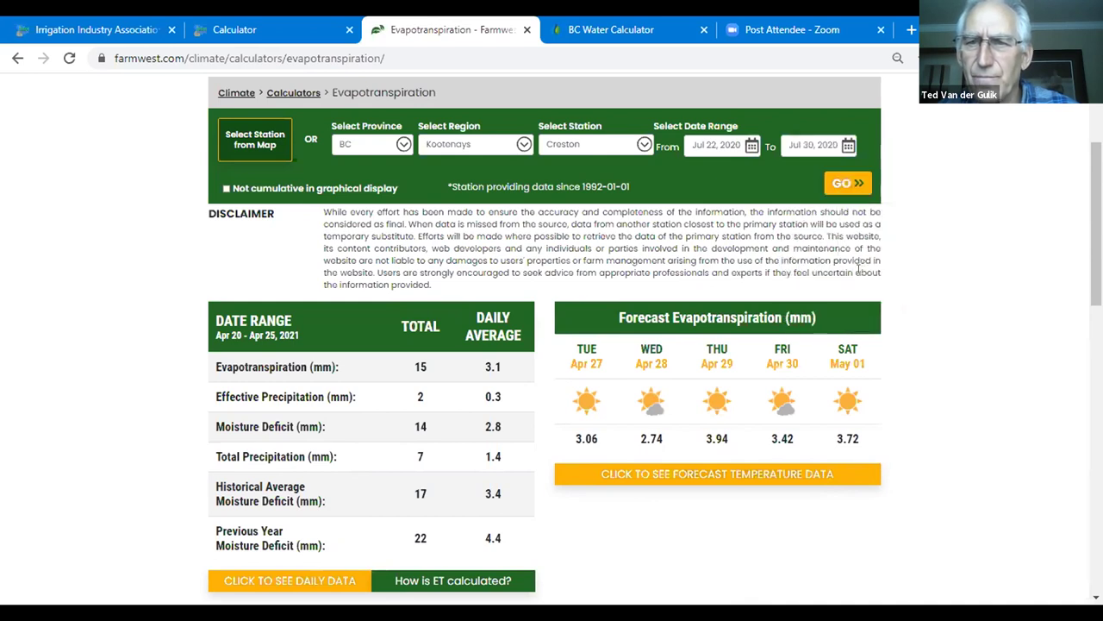
left_click(825, 183)
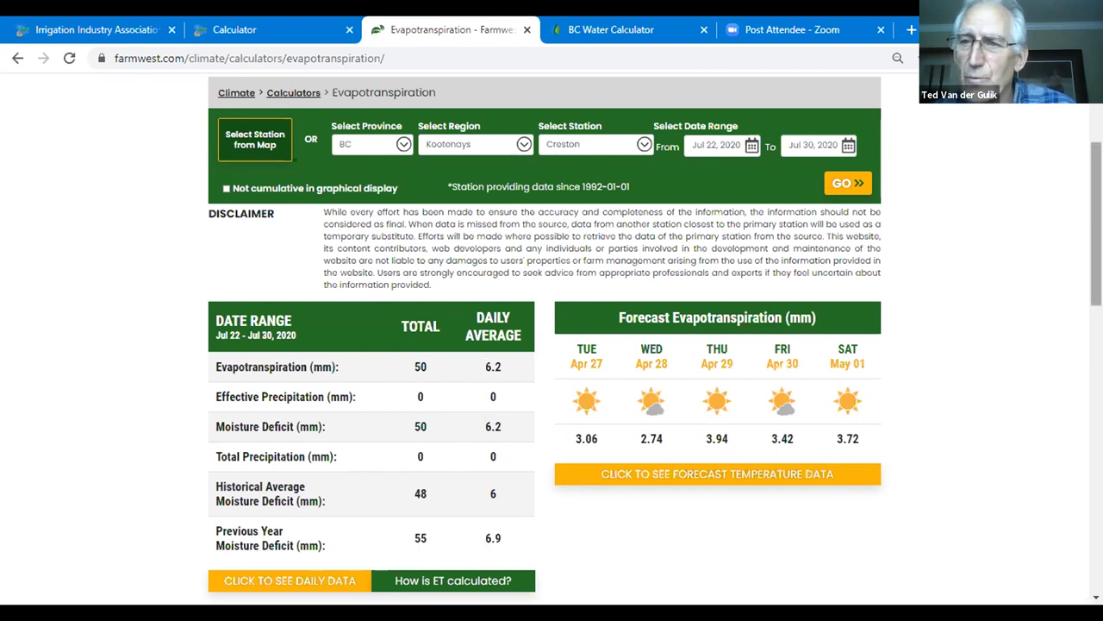
scroll(1097, 259, "down", 3)
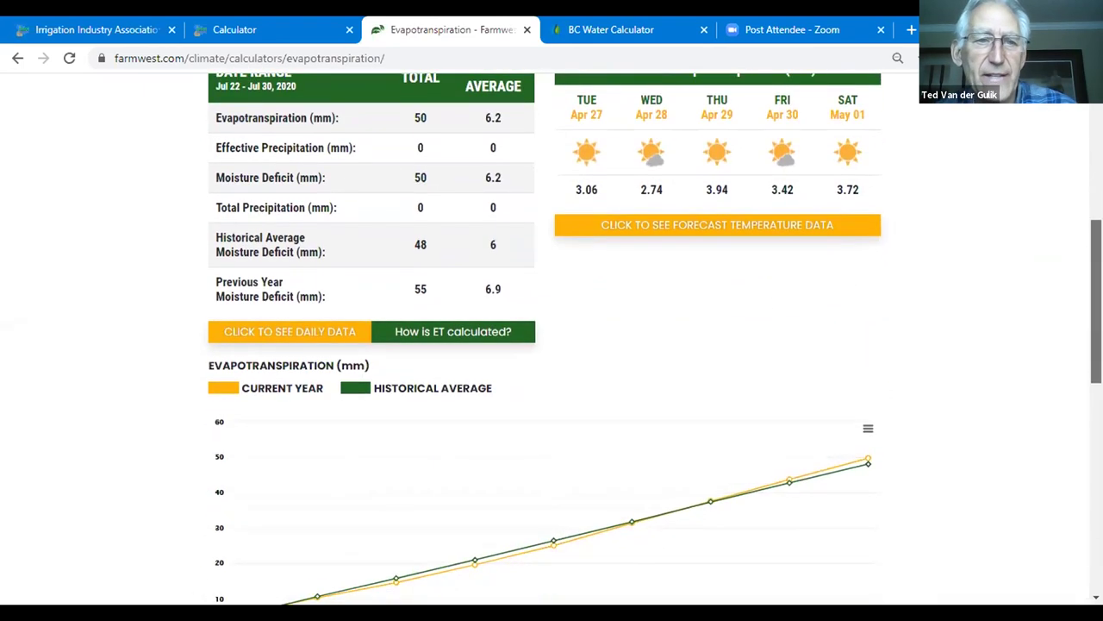
scroll(655, 338, "up", 1)
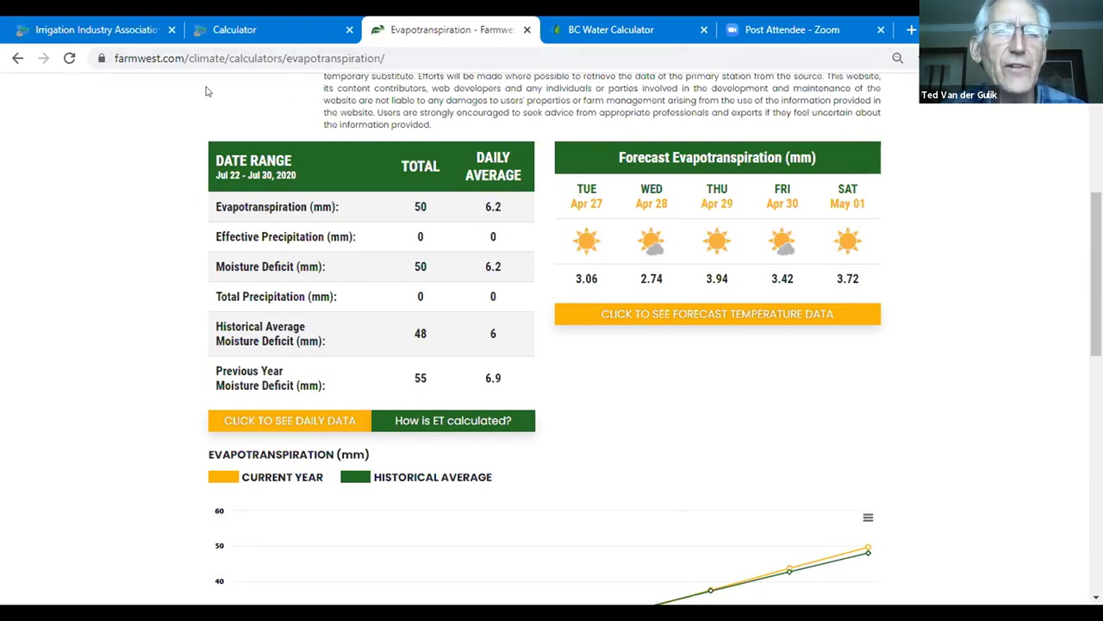
- Switch to the BC Water Calculator and bring up the southern border region between Kelowna and Kootenay Lake on the map
left_click(227, 34)
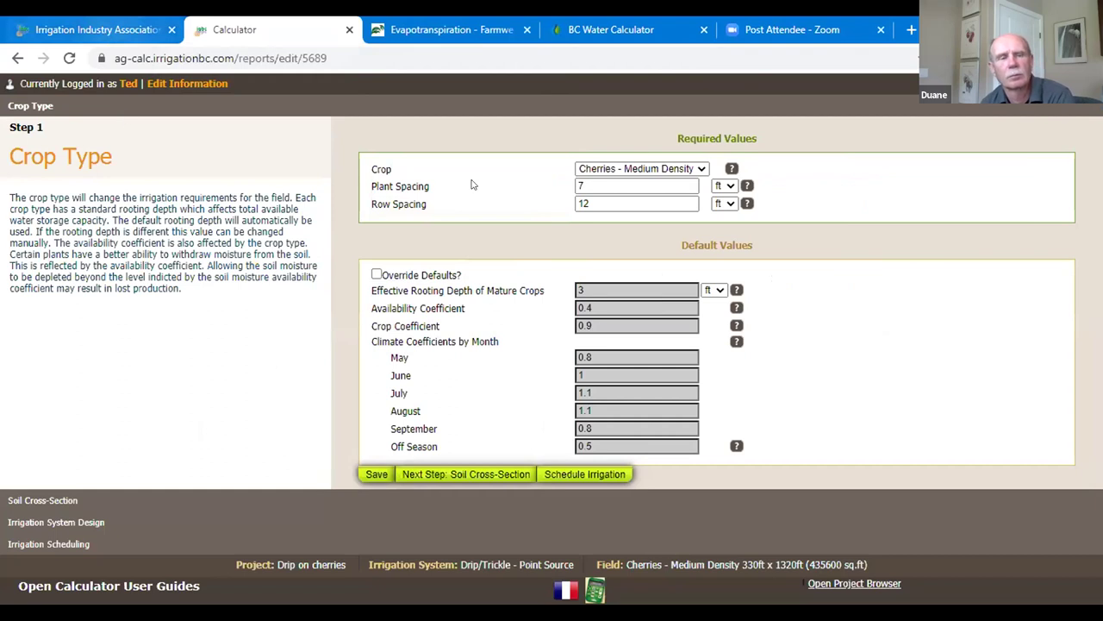
left_click(441, 41)
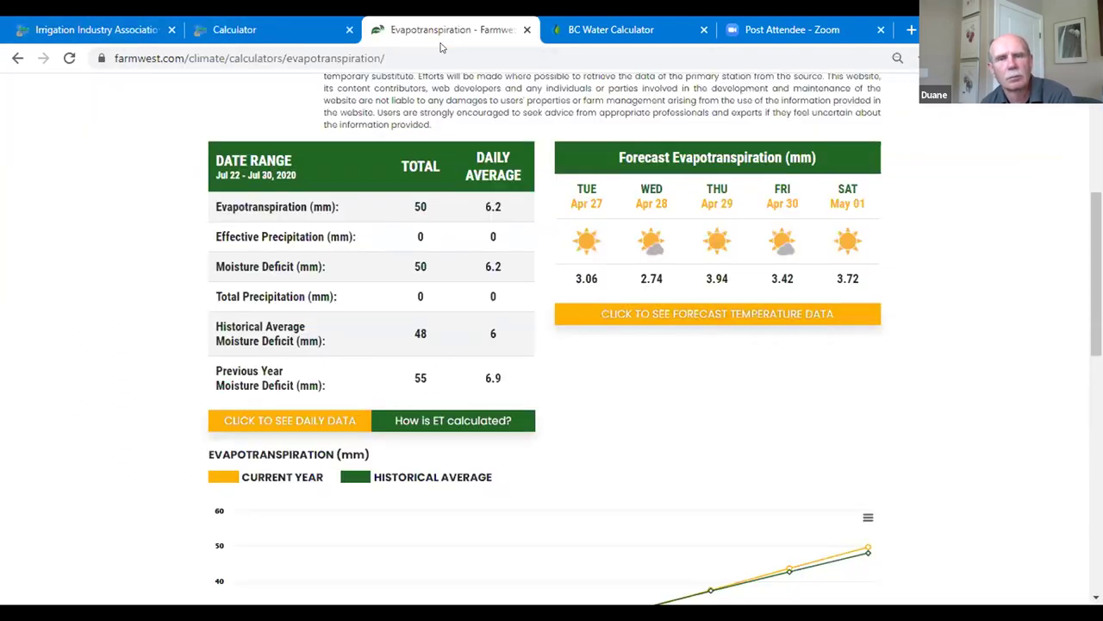
left_click(629, 30)
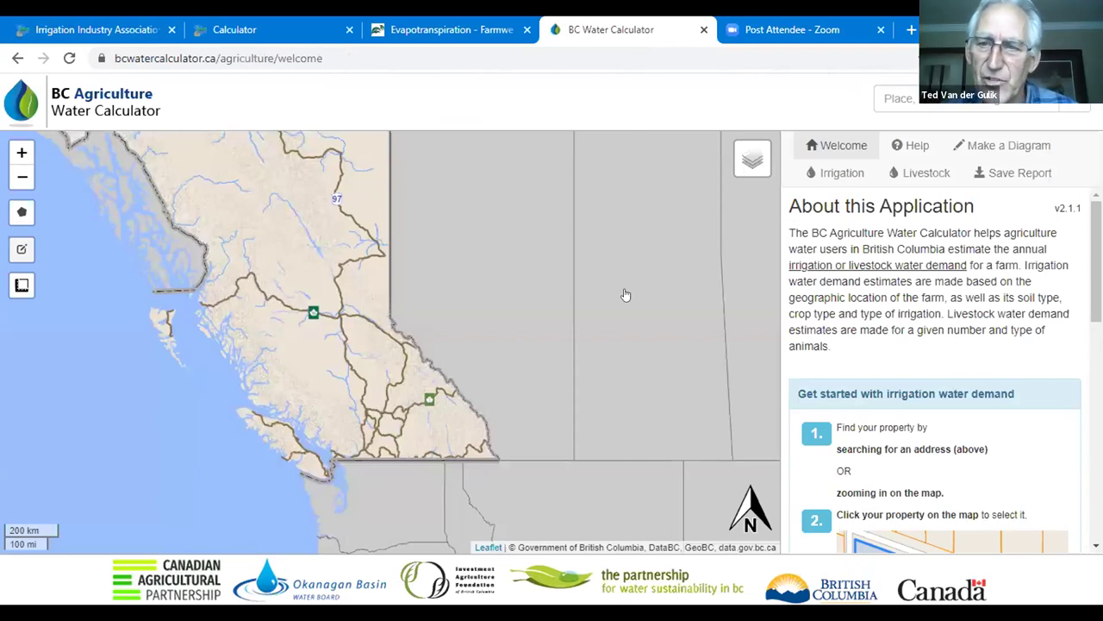
left_click(404, 457)
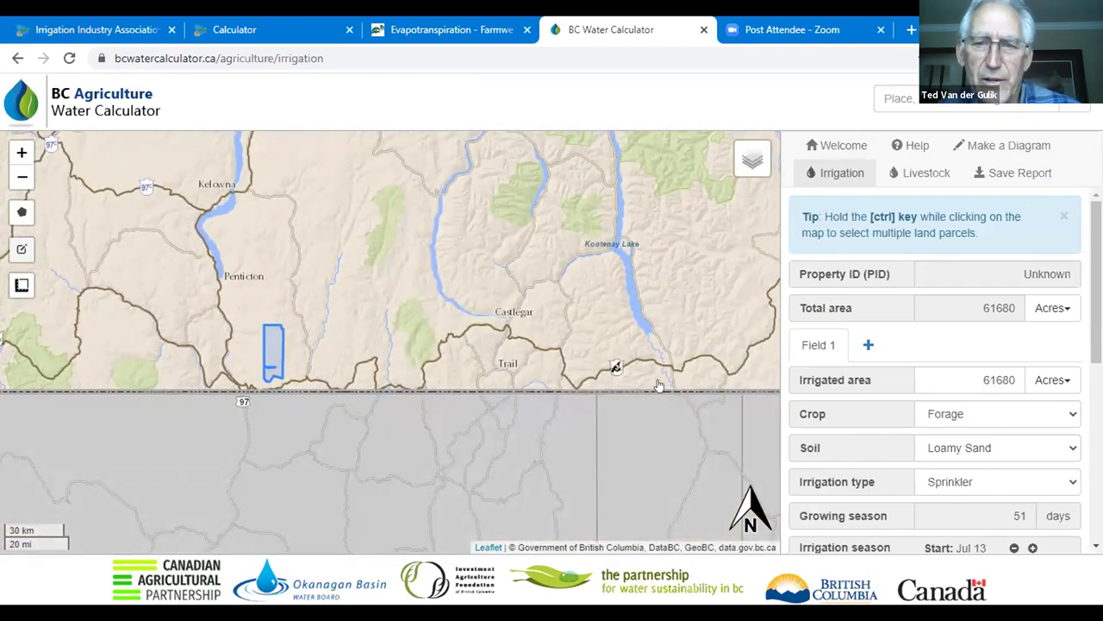
- Locate Creston on the map and select a small land parcel in town, north of Dodds Creek
left_click_drag(610, 365, 562, 357)
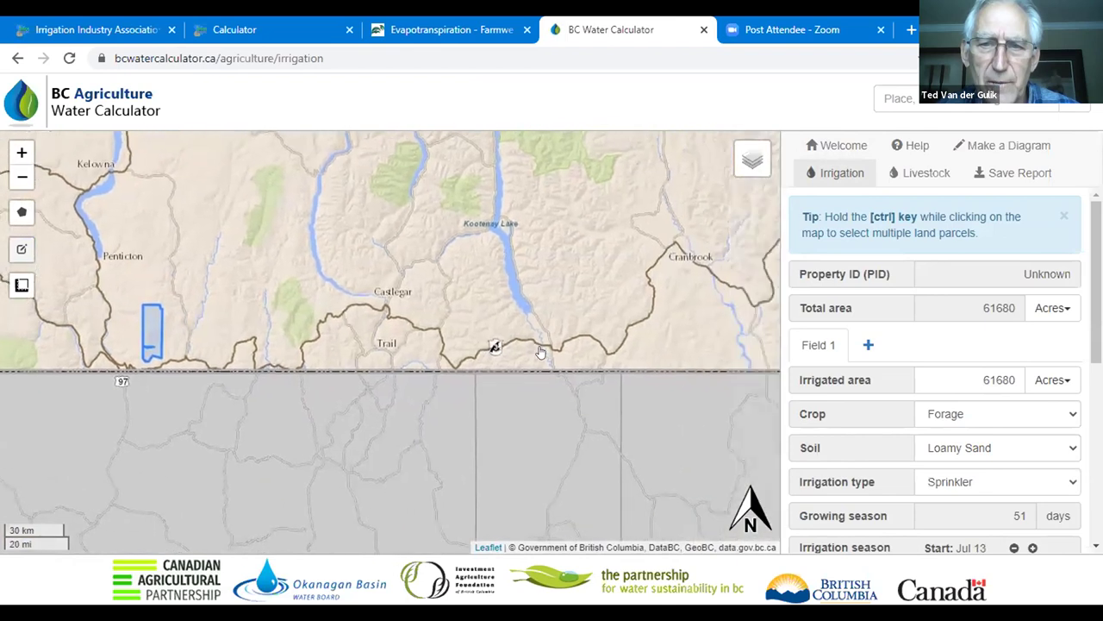
scroll(611, 360, "up", 2)
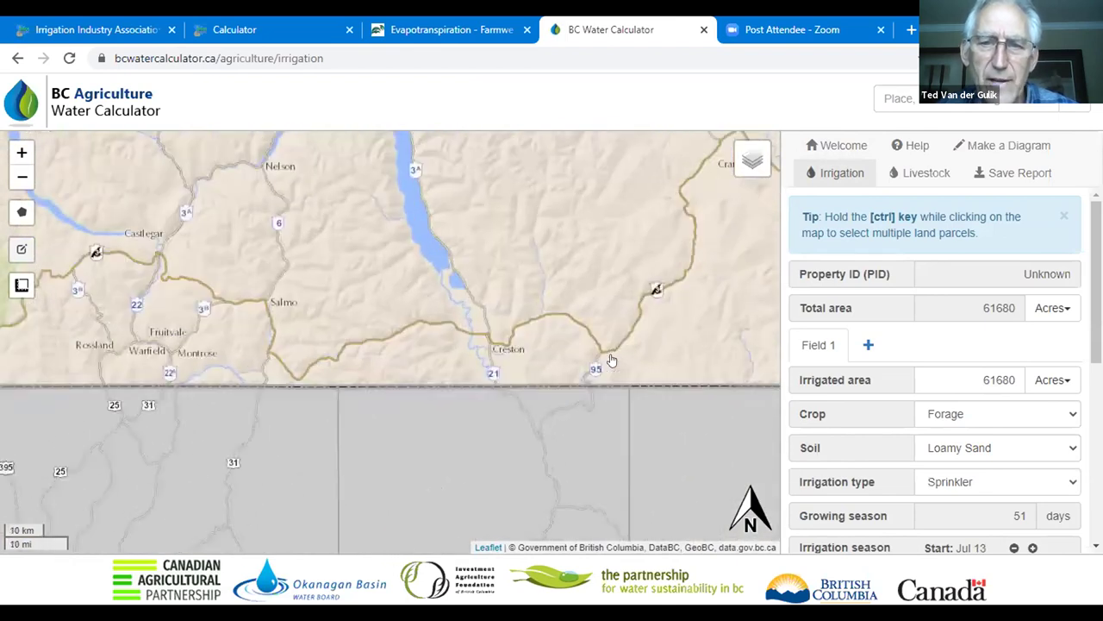
scroll(611, 360, "up", 1)
scroll(591, 349, "up", 1)
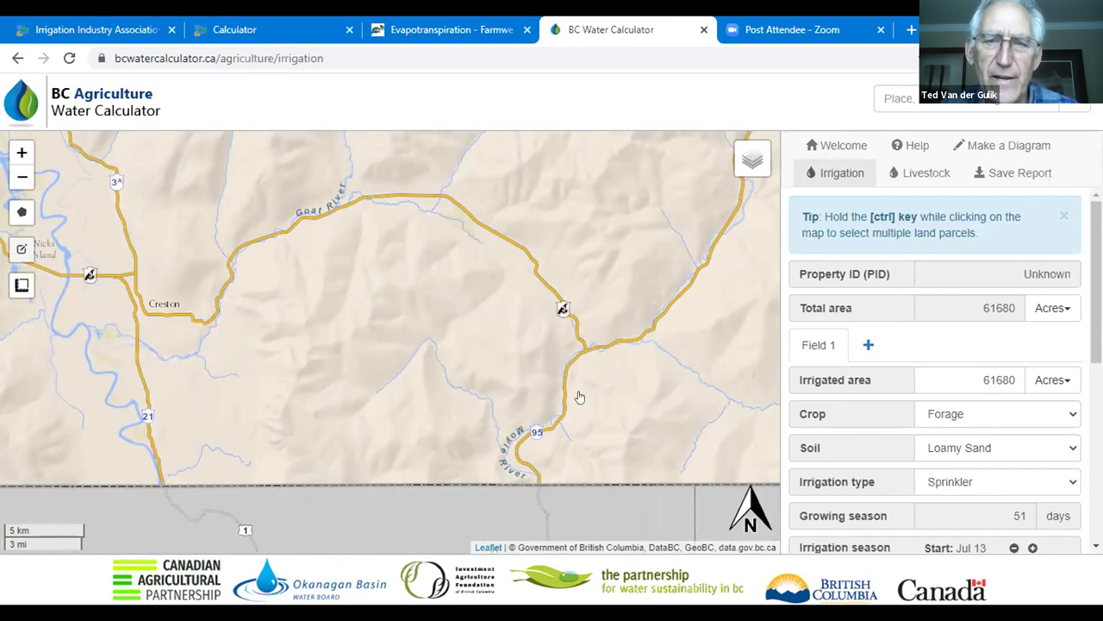
scroll(580, 397, "up", 1)
scroll(589, 389, "up", 1)
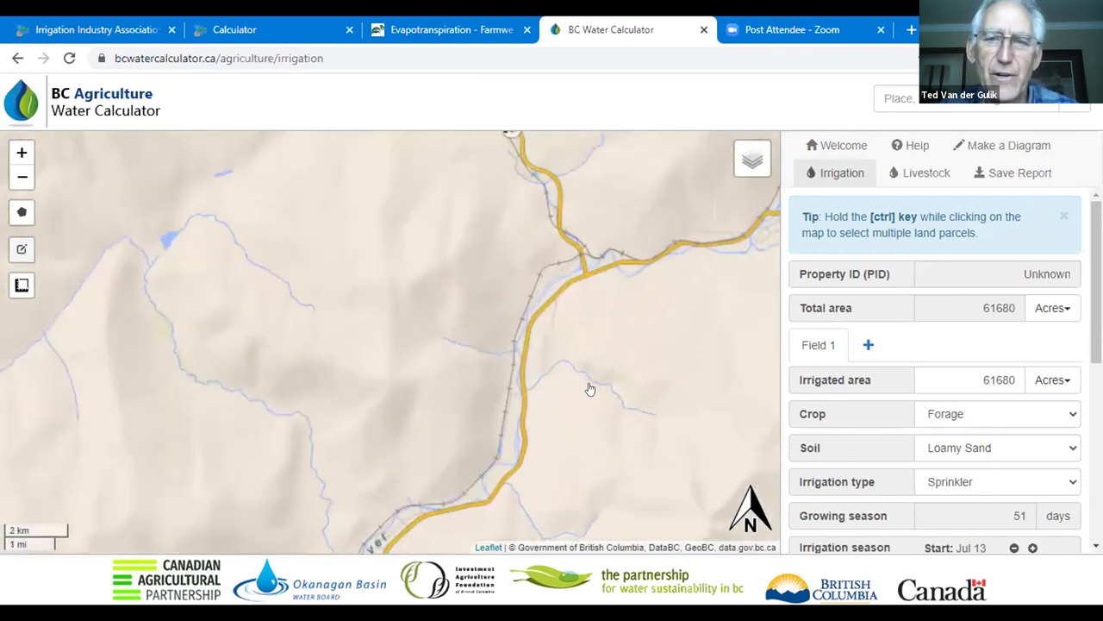
left_click_drag(259, 284, 216, 480)
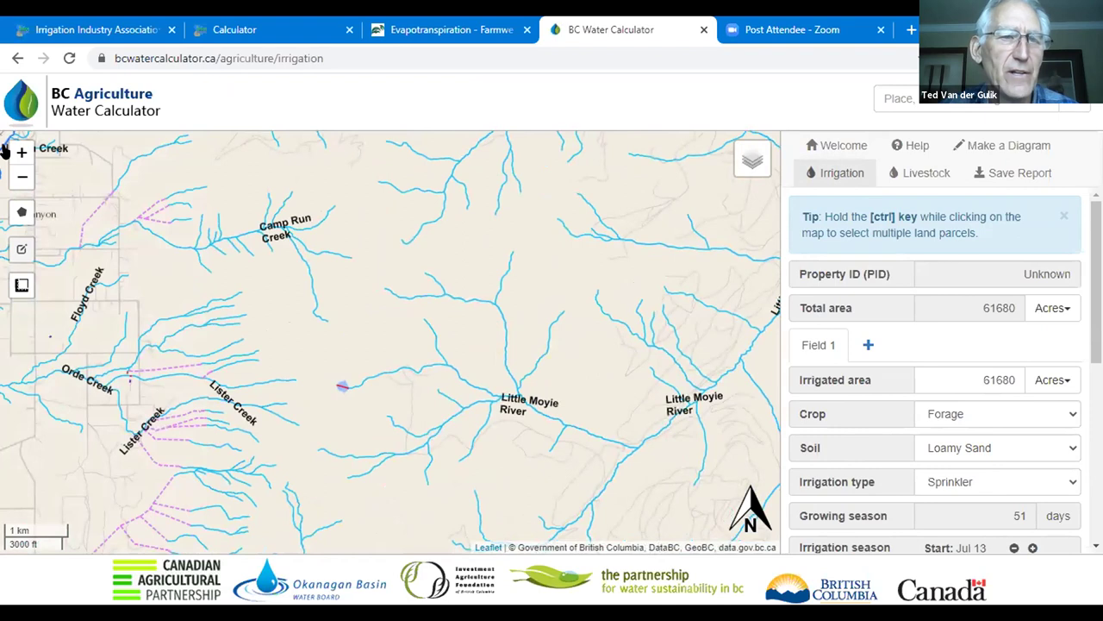
left_click(21, 176)
left_click(22, 177)
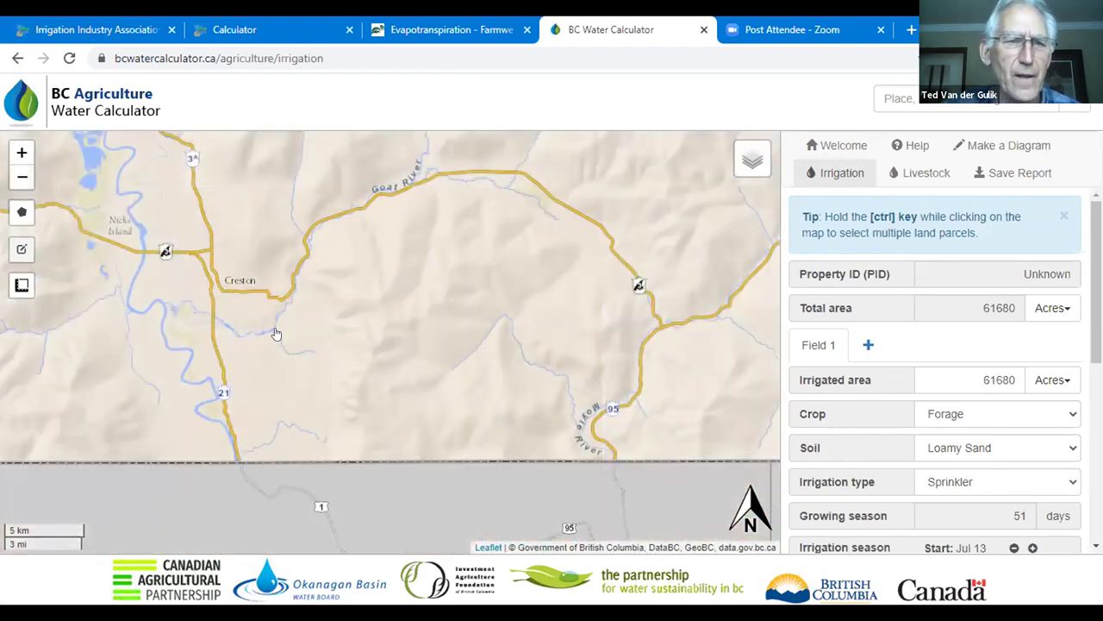
scroll(226, 298, "up", 1)
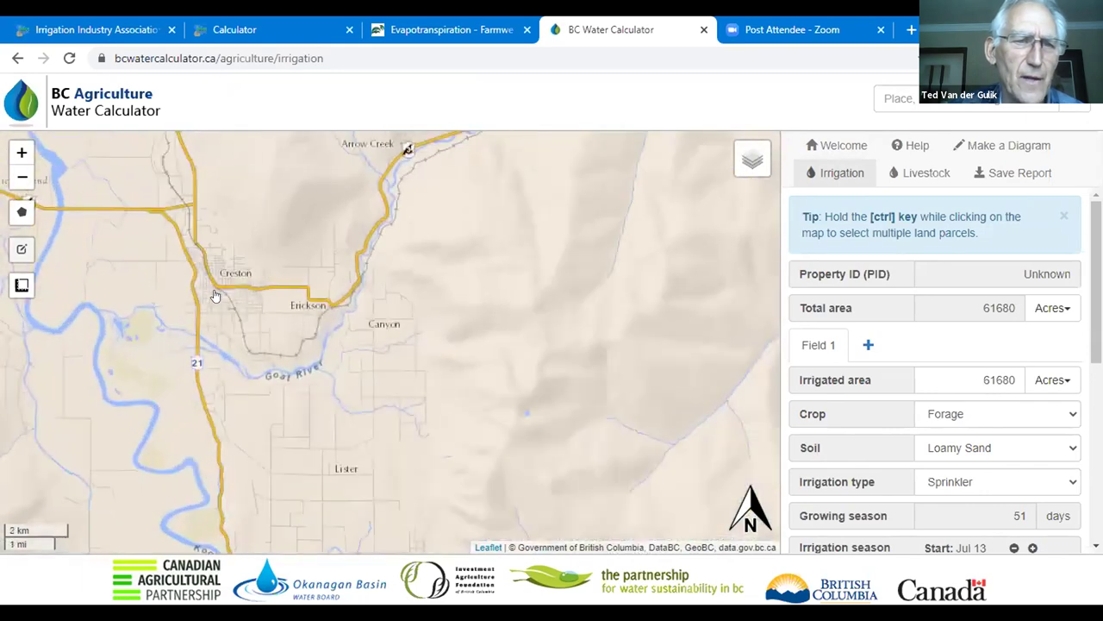
scroll(215, 296, "up", 2)
scroll(209, 296, "up", 2)
left_click(204, 293)
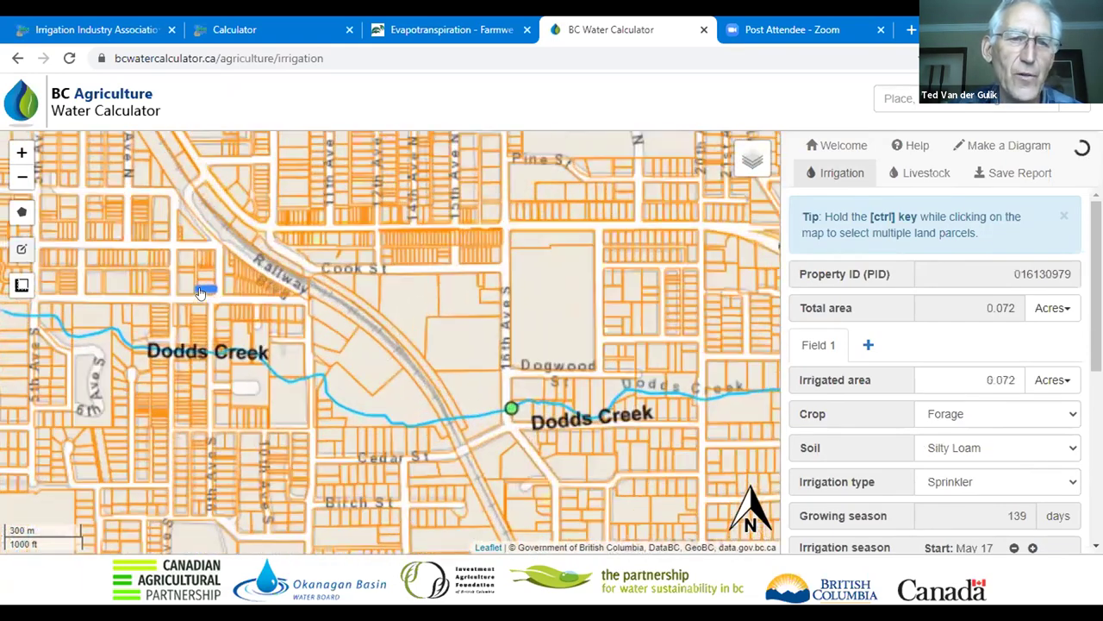
- Change the map's base layer from Roads to Satellite
scroll(456, 402, "up", 2)
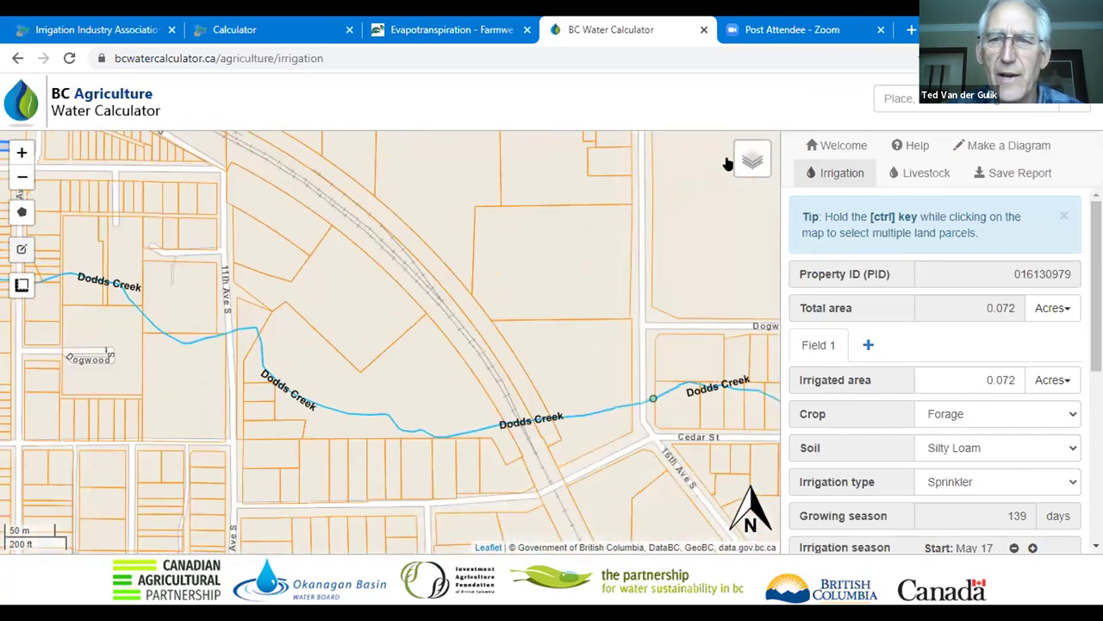
mouse_move(744, 163)
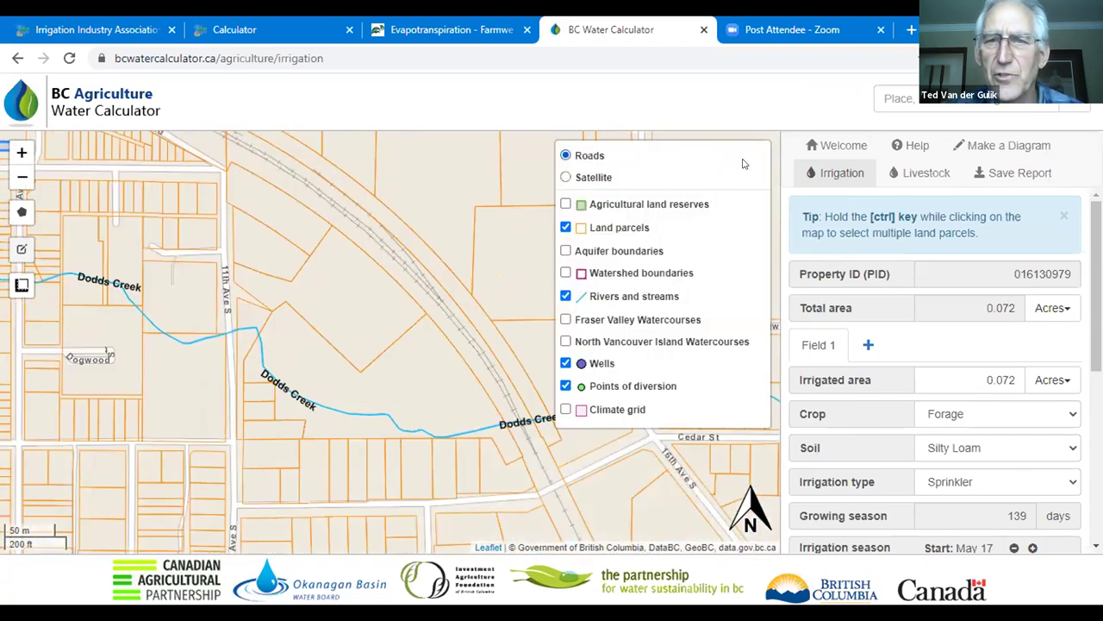
left_click(565, 176)
- Locate the orchard blocks beside the railway line south of Creston's residential streets on the satellite map
left_click_drag(527, 359, 603, 318)
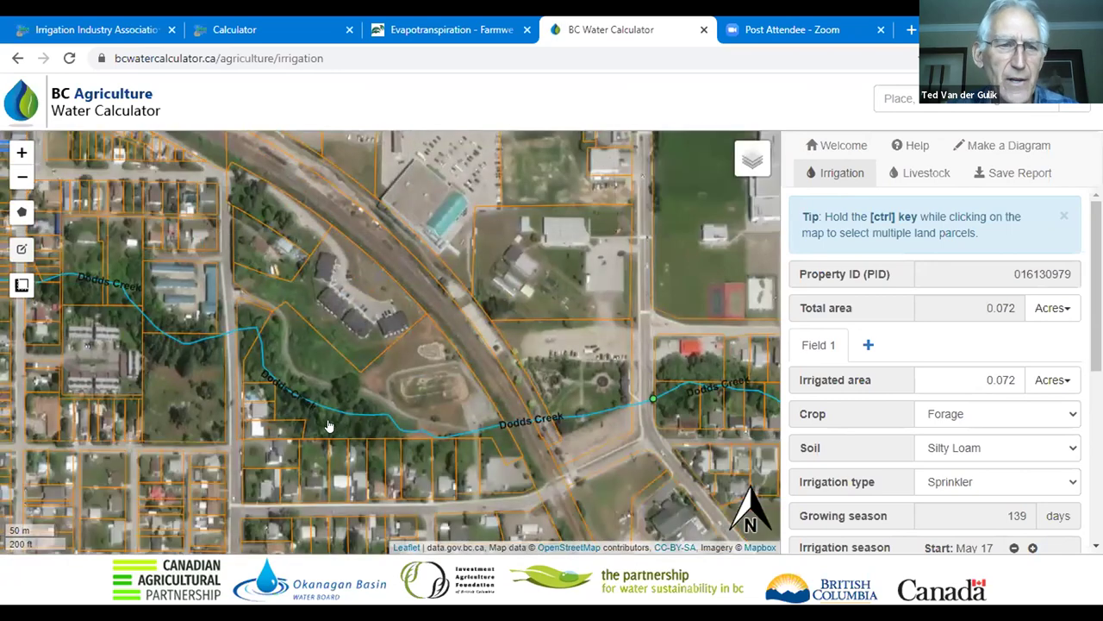
scroll(641, 262, "down", 2)
scroll(445, 336, "up", 2)
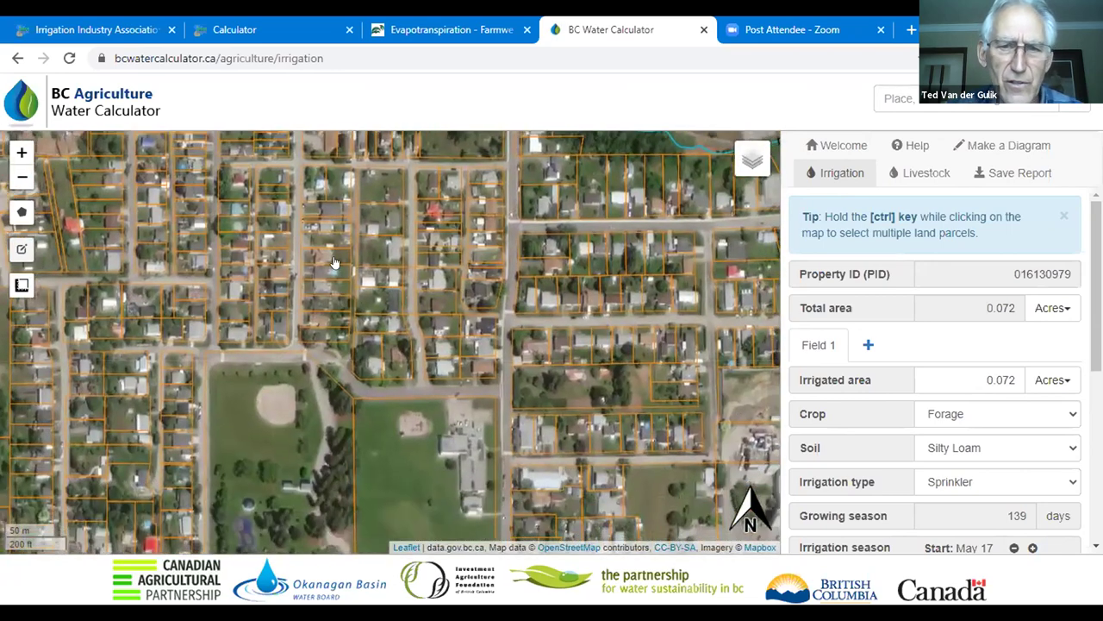
scroll(446, 336, "down", 2)
scroll(238, 244, "up", 2)
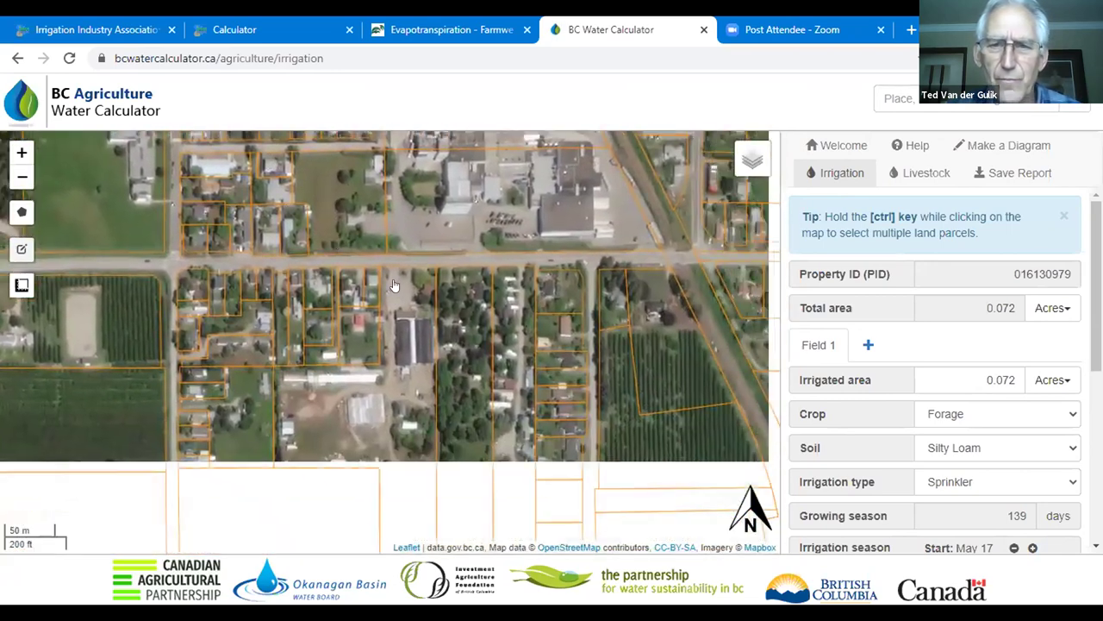
scroll(238, 244, "down", 2)
scroll(320, 310, "up", 2)
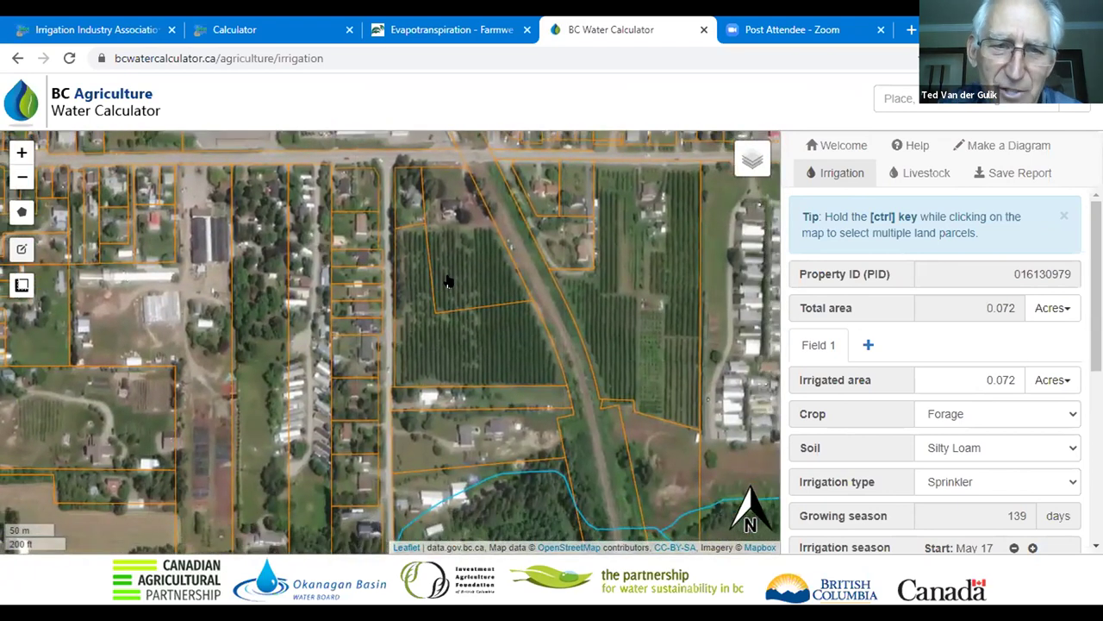
left_click_drag(452, 281, 456, 275)
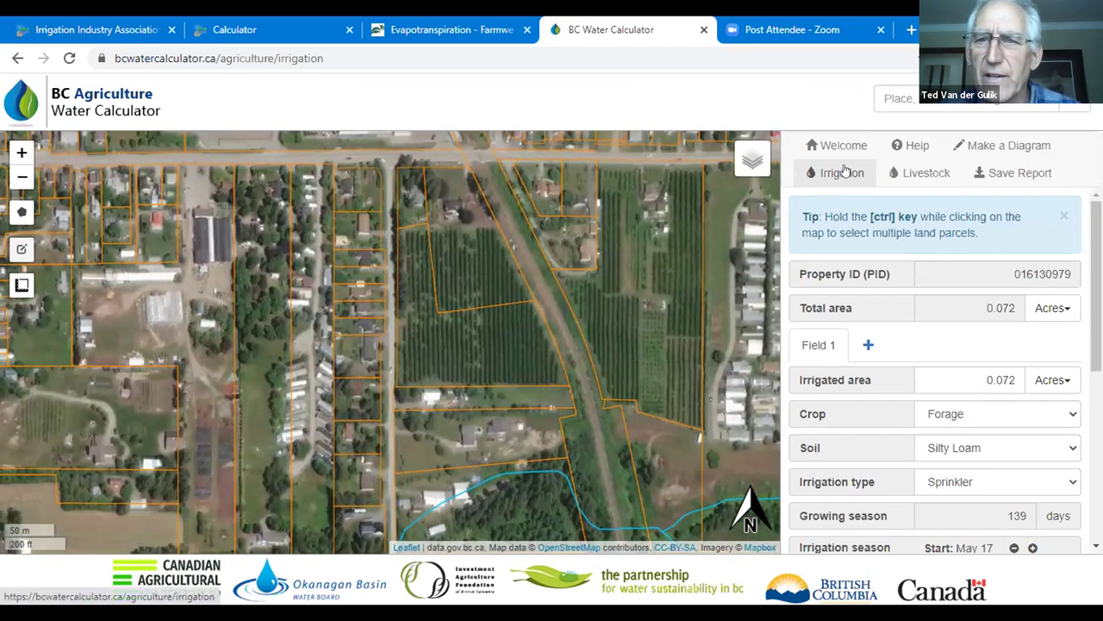
- Check the two orchard parcels west of the railway line, and select the large orchard parcel east of it
left_click(470, 257)
scroll(471, 257, "up", 1)
scroll(471, 257, "up", 1)
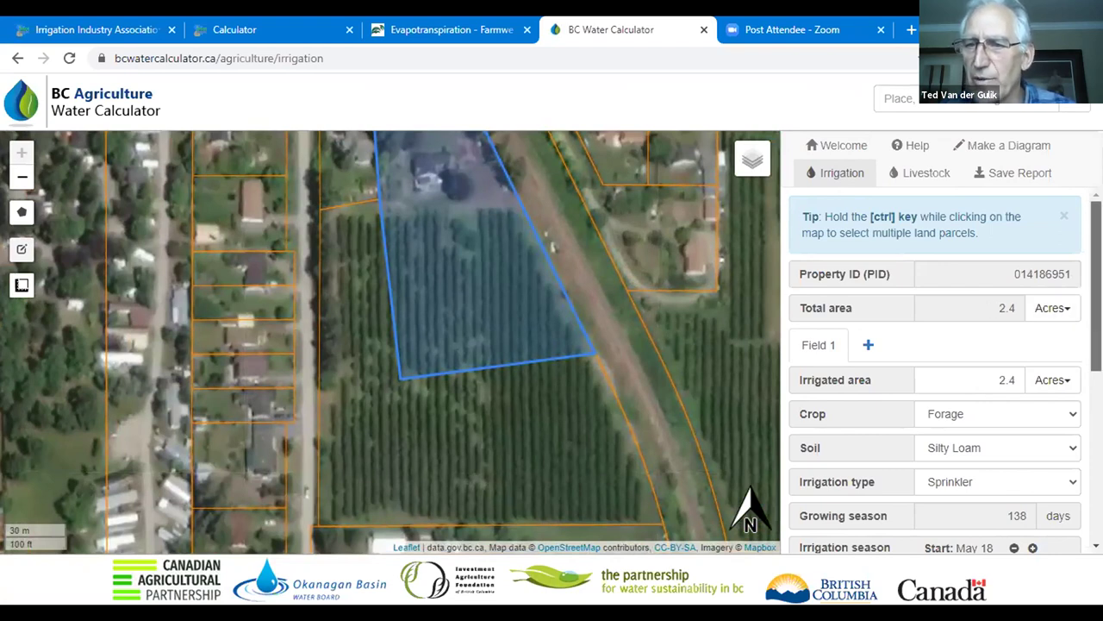
scroll(1081, 353, "down", 2)
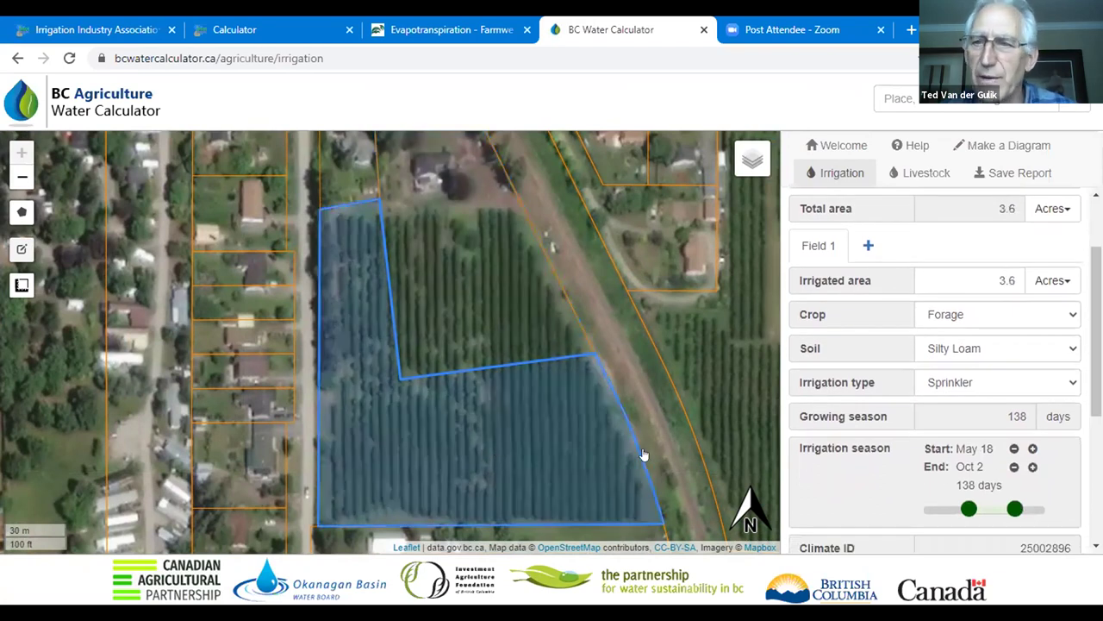
left_click_drag(436, 399, 336, 394)
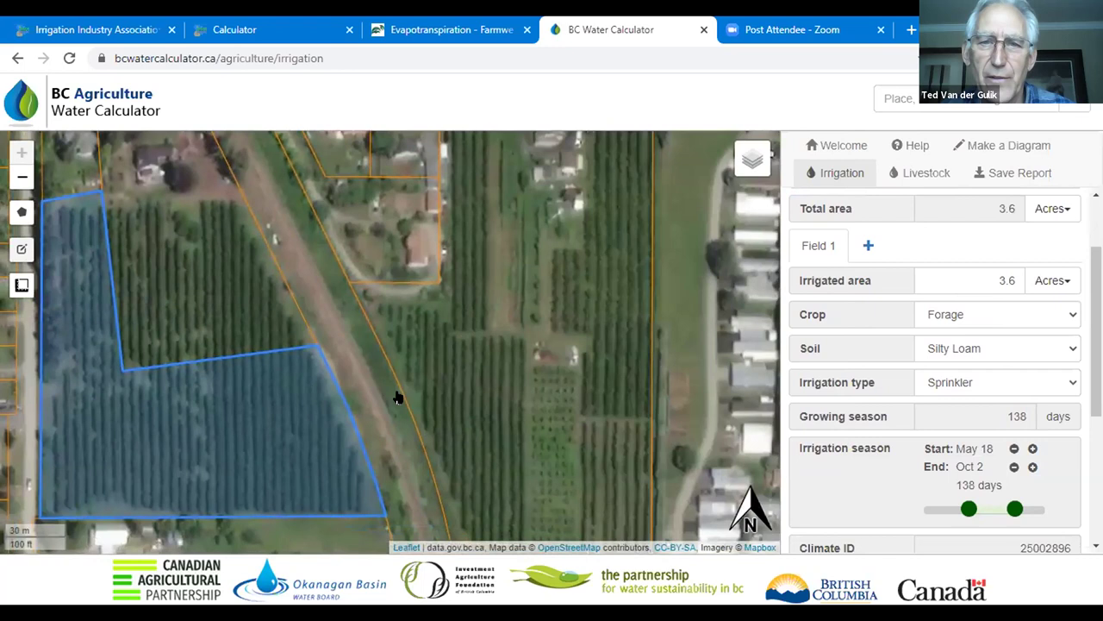
left_click(599, 317)
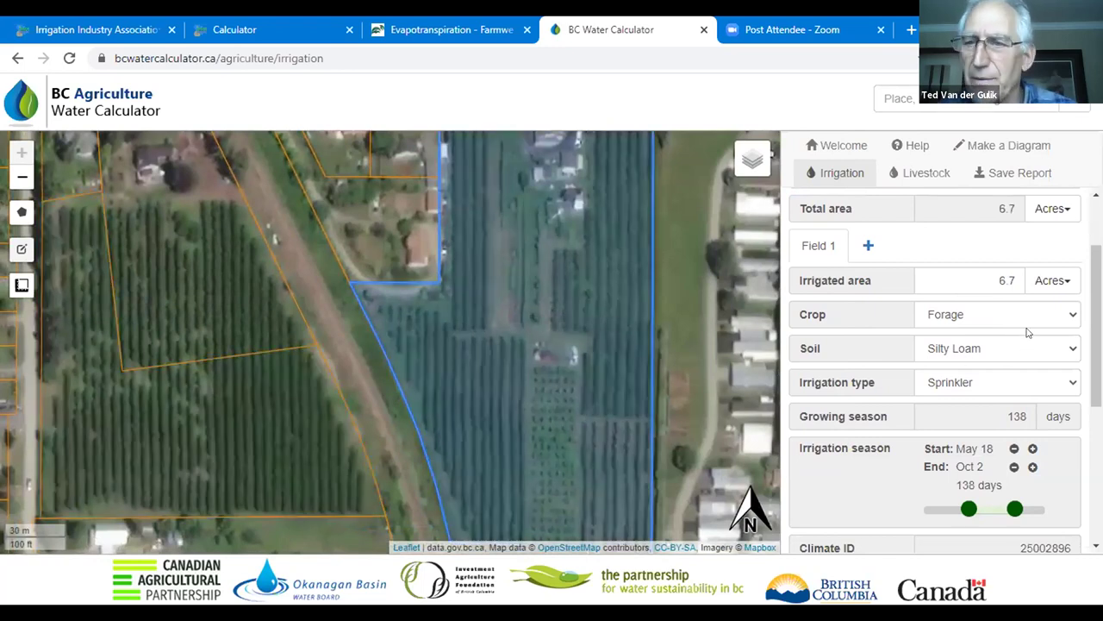
- Set Field 1's crop to Cherry and its irrigation type to Drip
left_click(1069, 318)
scroll(974, 219, "down", 1)
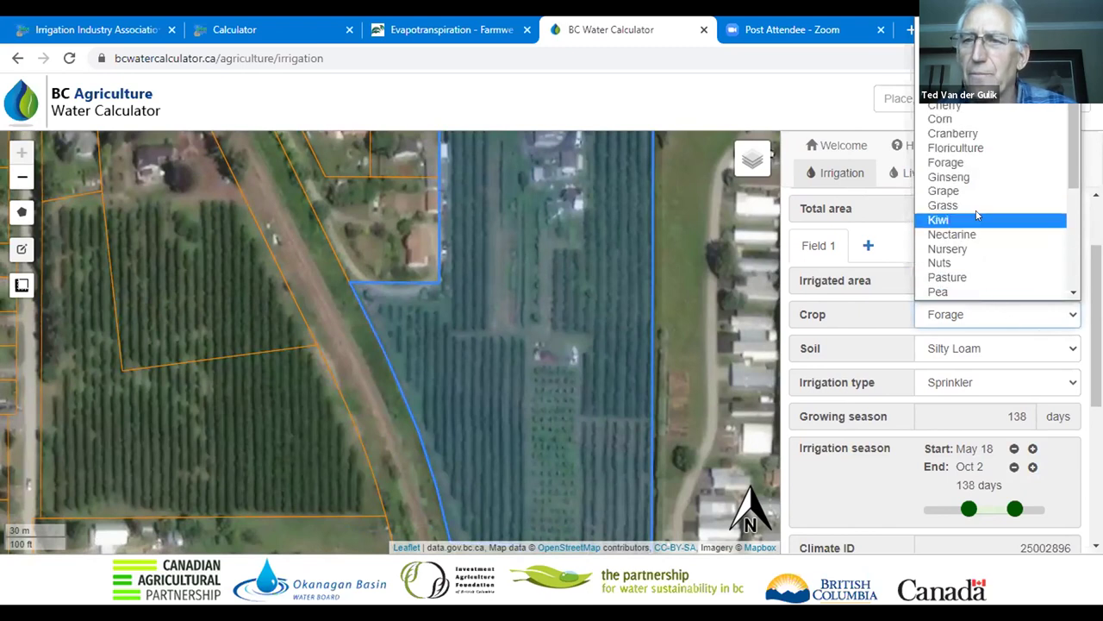
scroll(957, 143, "up", 1)
left_click(946, 119)
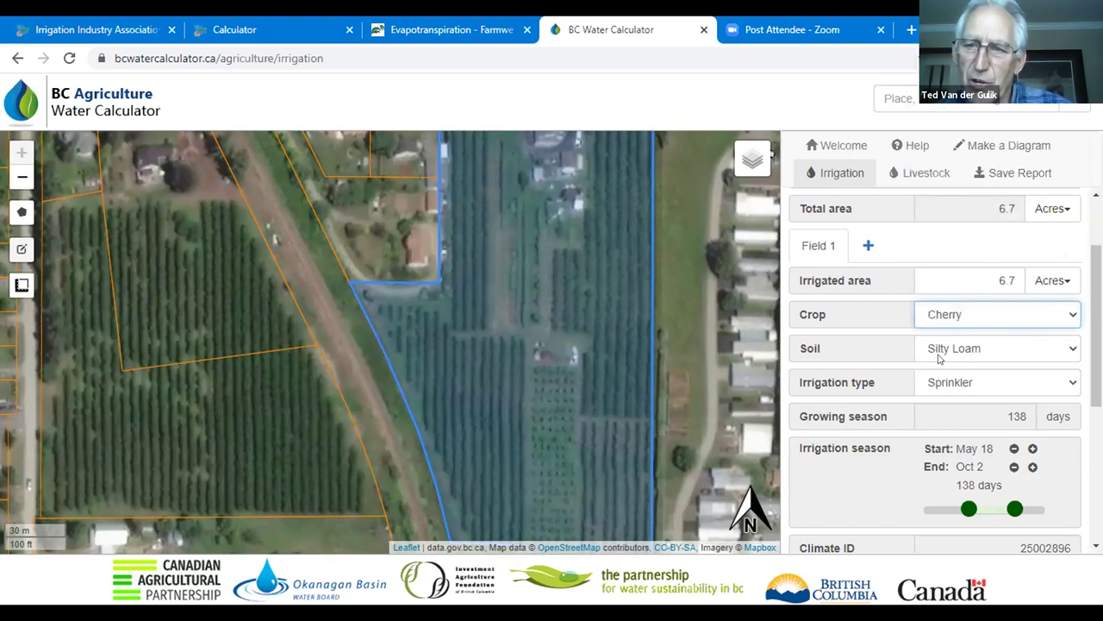
left_click(1067, 385)
left_click(1026, 160)
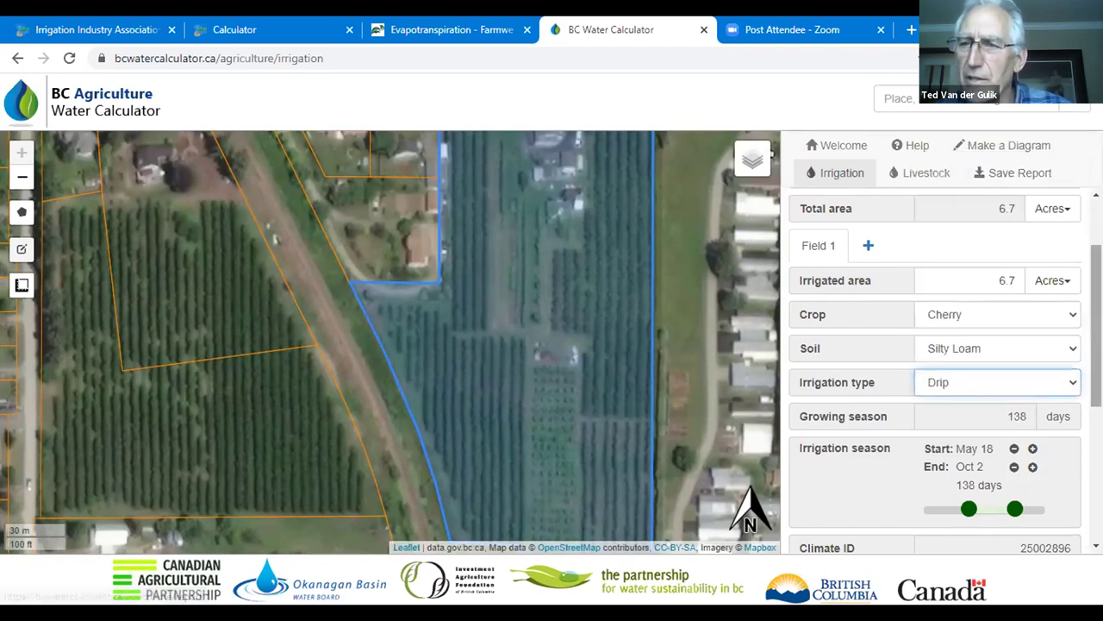
- Review the field's climate ID, peak ET, peak flow rate and water demand
scroll(1067, 431, "down", 4)
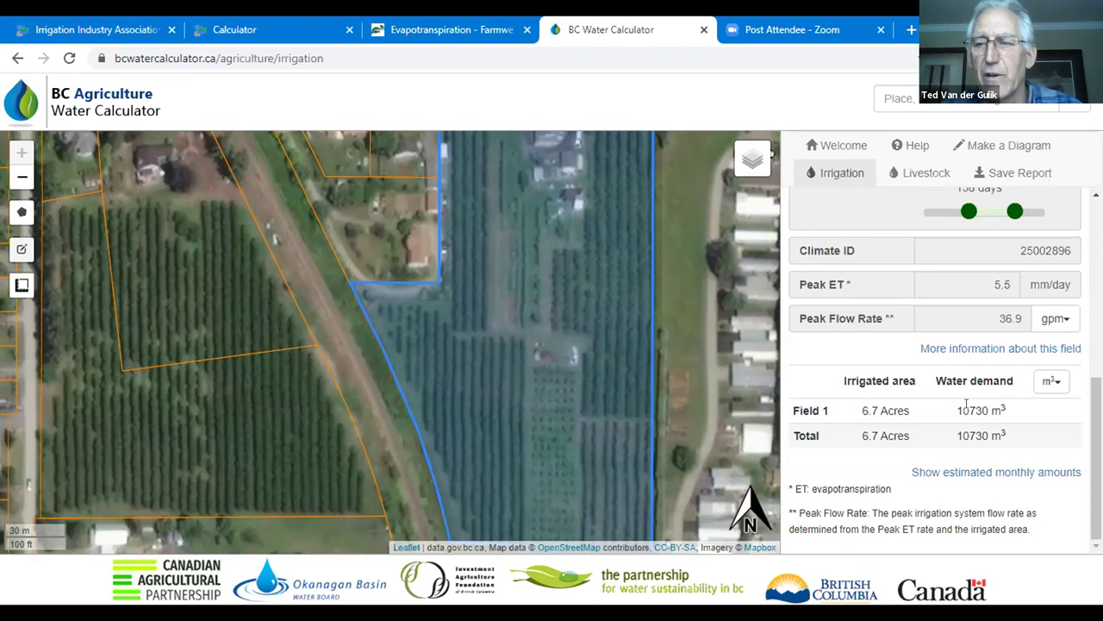
scroll(945, 370, "up", 1)
scroll(946, 370, "down", 1)
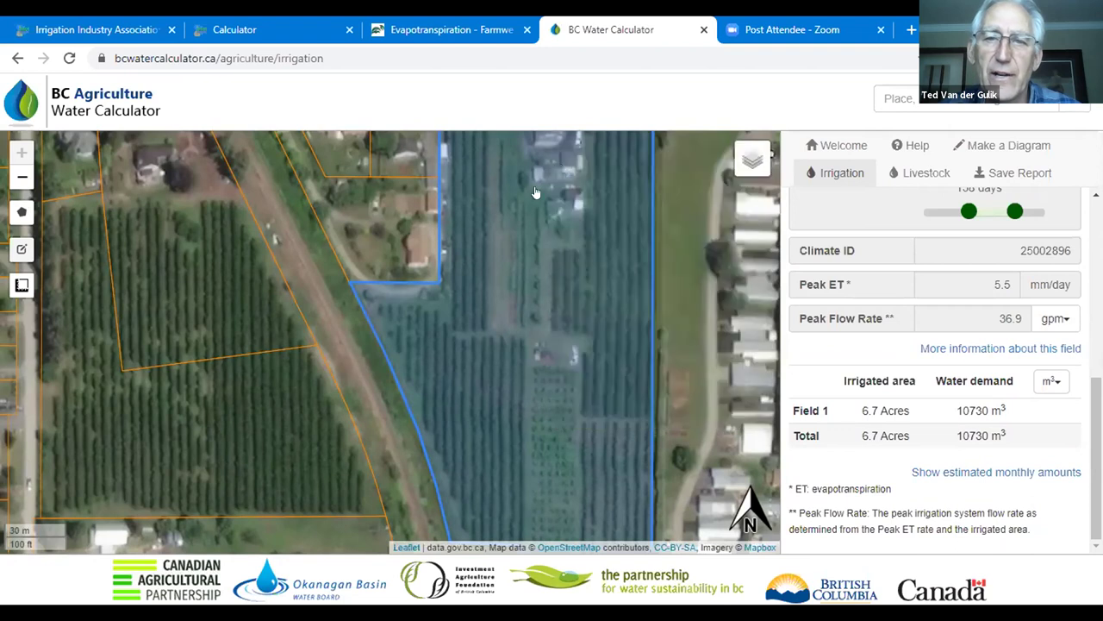
- Show the Climate grid layer and select the large orchard parcel east of the mobile home park, in the neighbouring climate cell
mouse_move(738, 166)
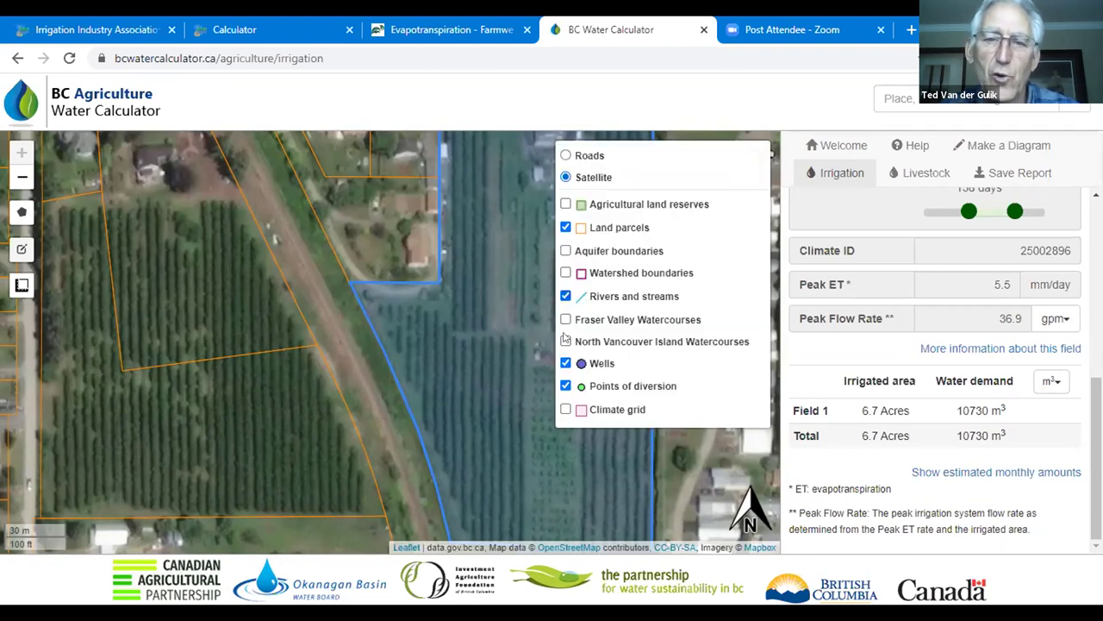
left_click(565, 410)
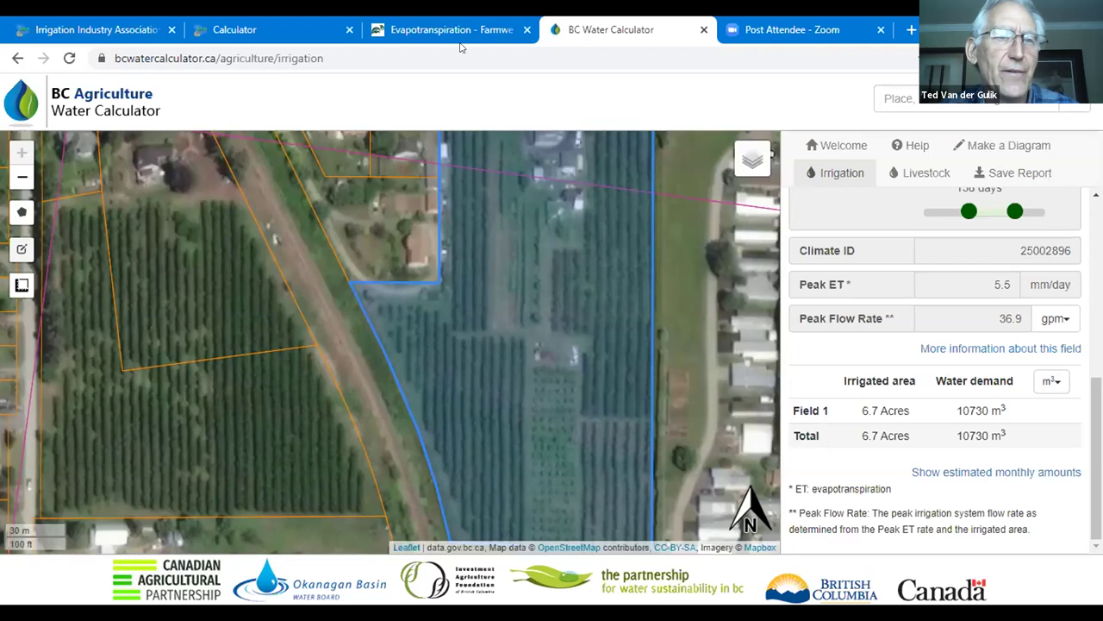
left_click(22, 177)
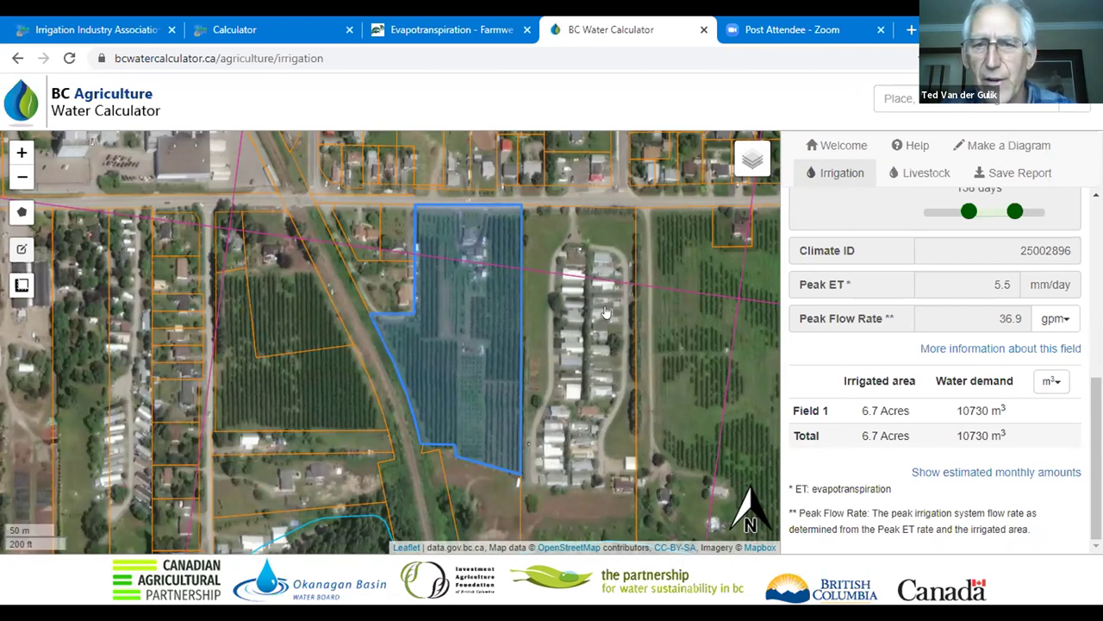
left_click(744, 376)
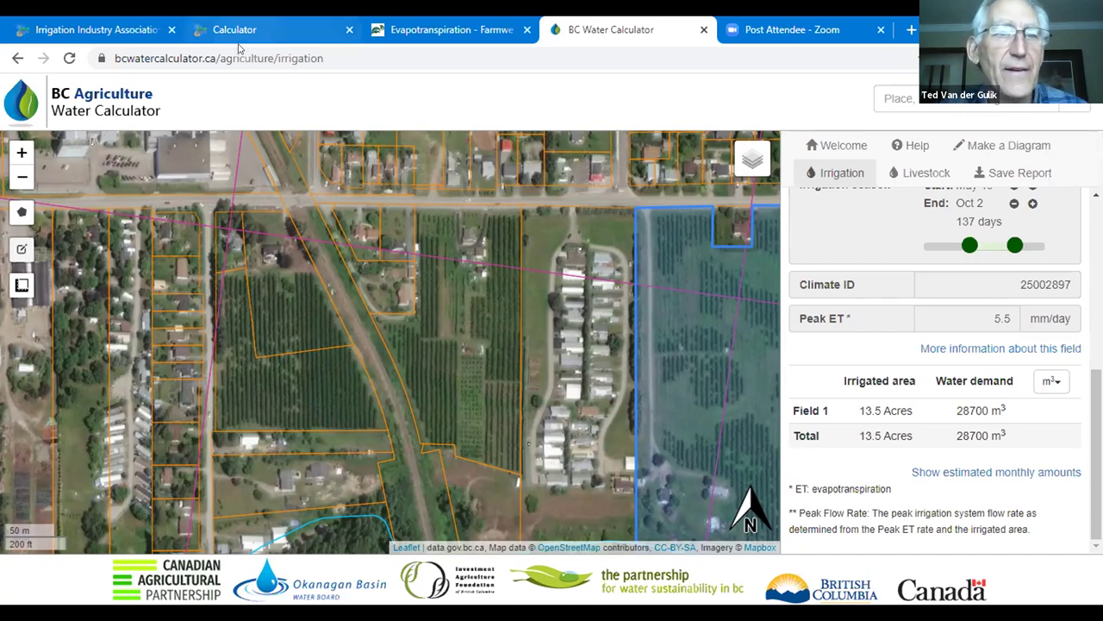
- Switch to the Irrigation Industry Association site, open its Agricultural Calculator and dismiss the browser's tab-grouping tip
left_click(108, 31)
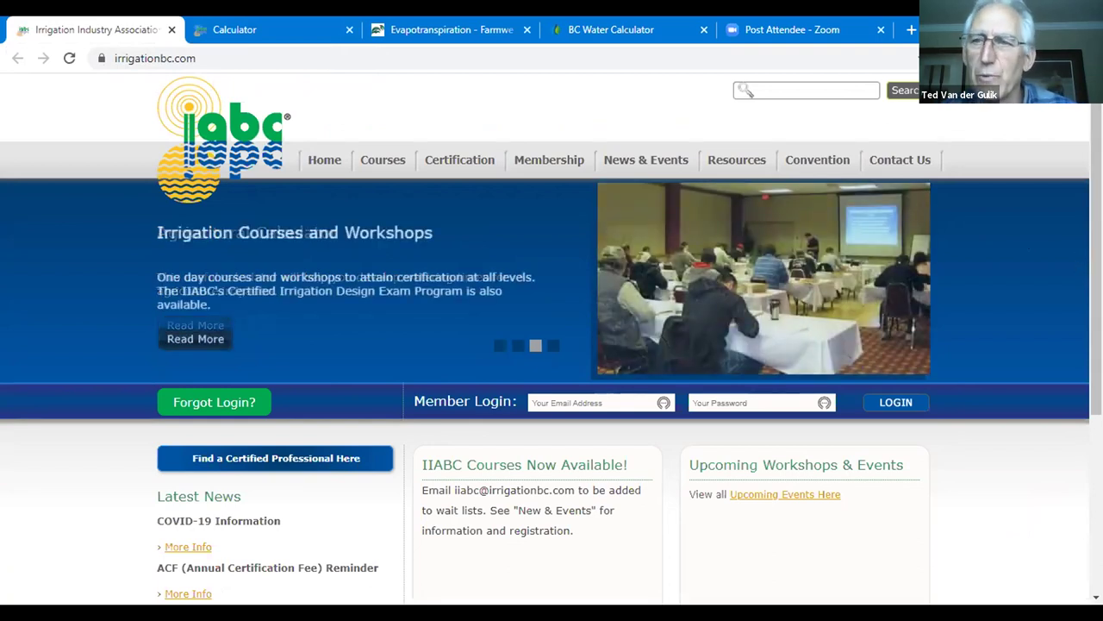
scroll(1063, 413, "down", 3)
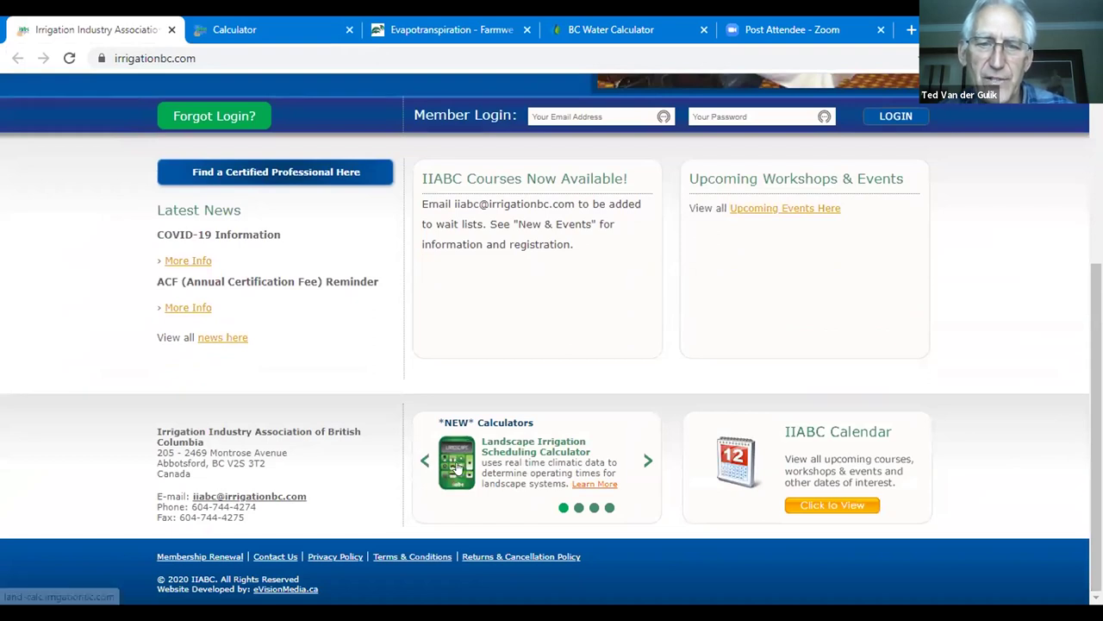
left_click(644, 463)
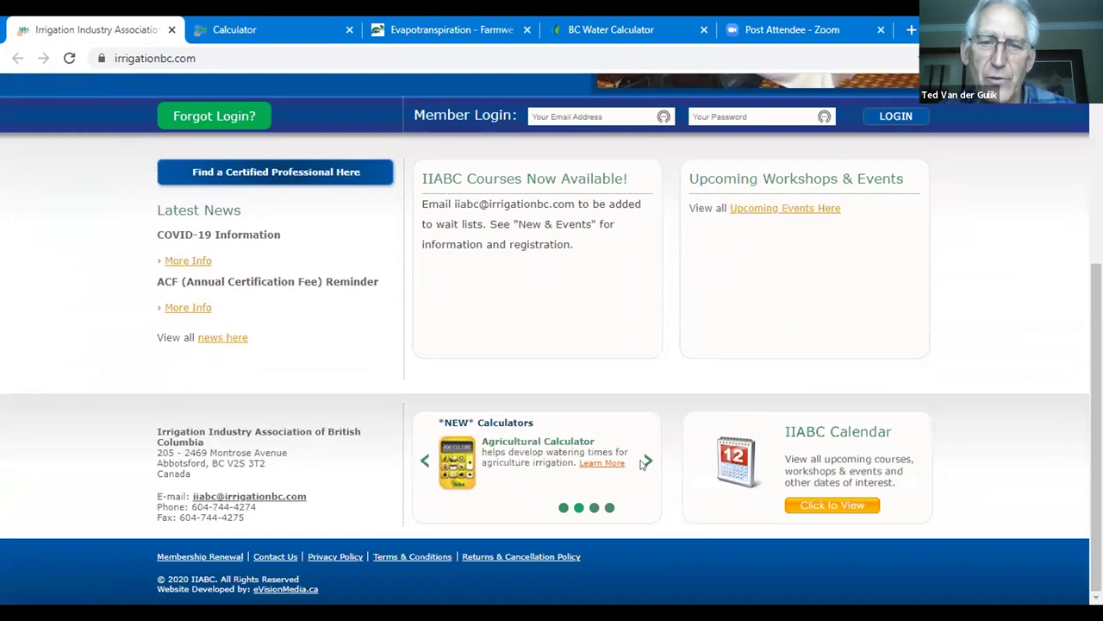
left_click(460, 463)
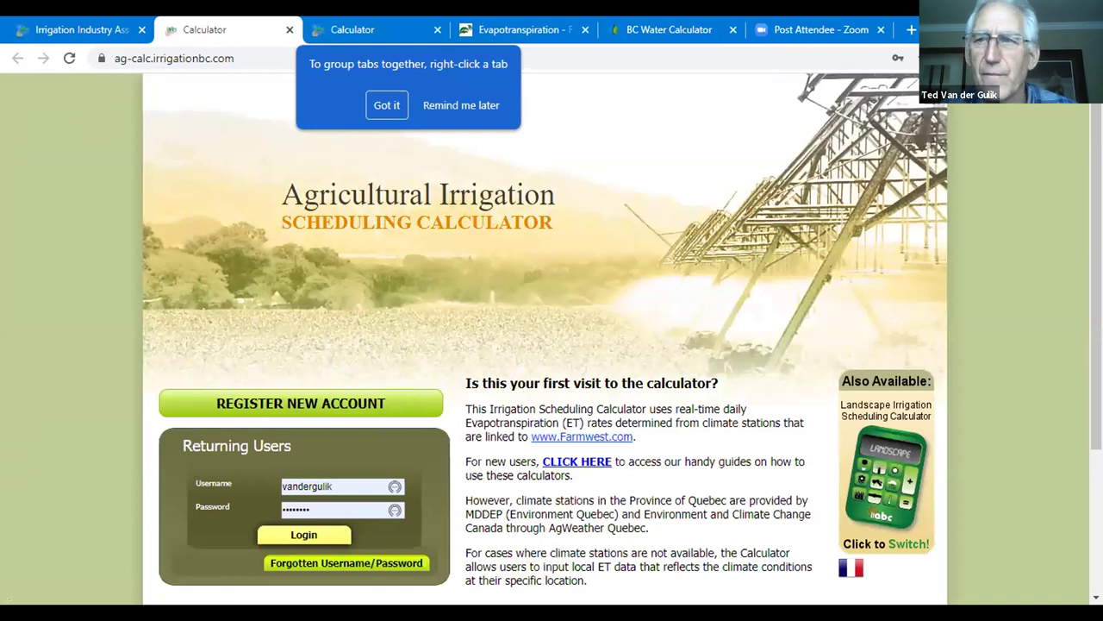
left_click(383, 105)
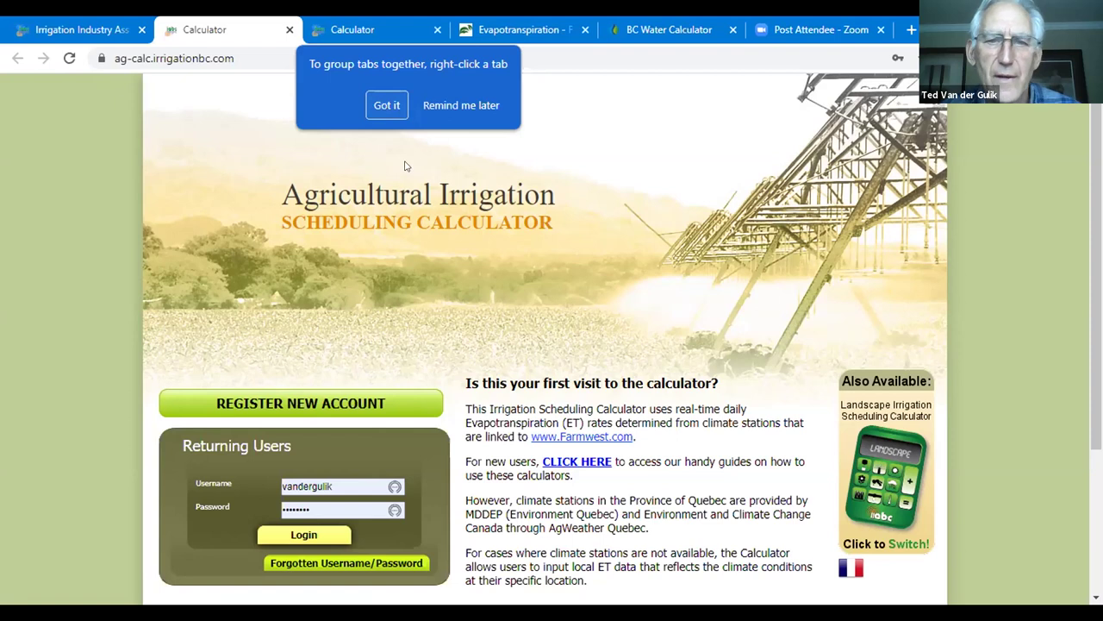
- Log in to the Agricultural Irrigation Scheduling Calculator with the prefilled username and password, and accept the disclaimer
left_click(297, 486)
left_click(291, 508)
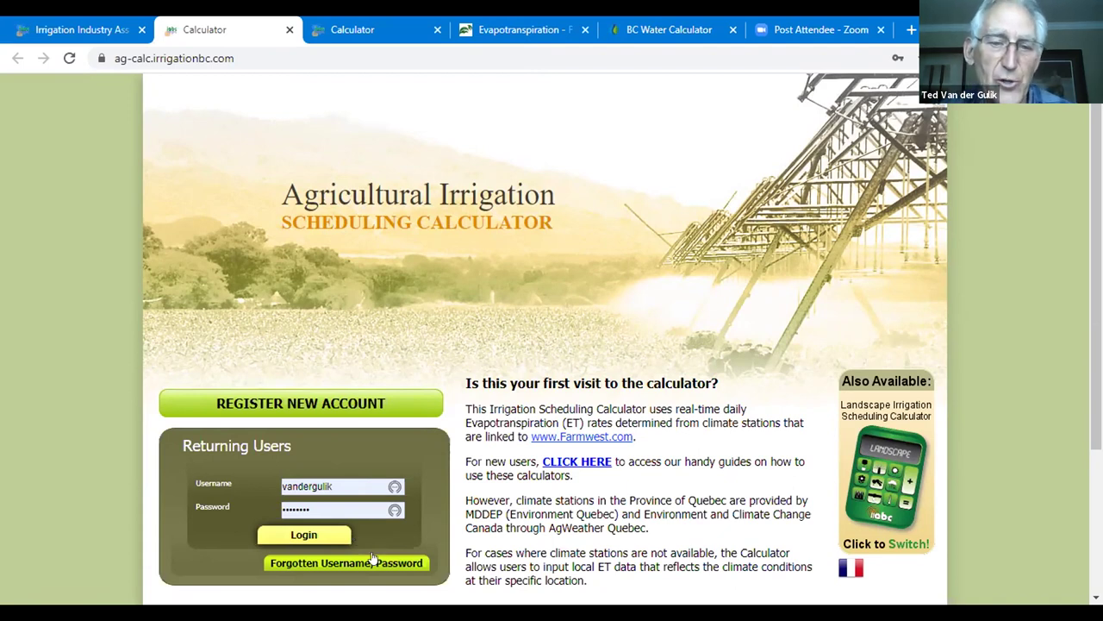
left_click(297, 535)
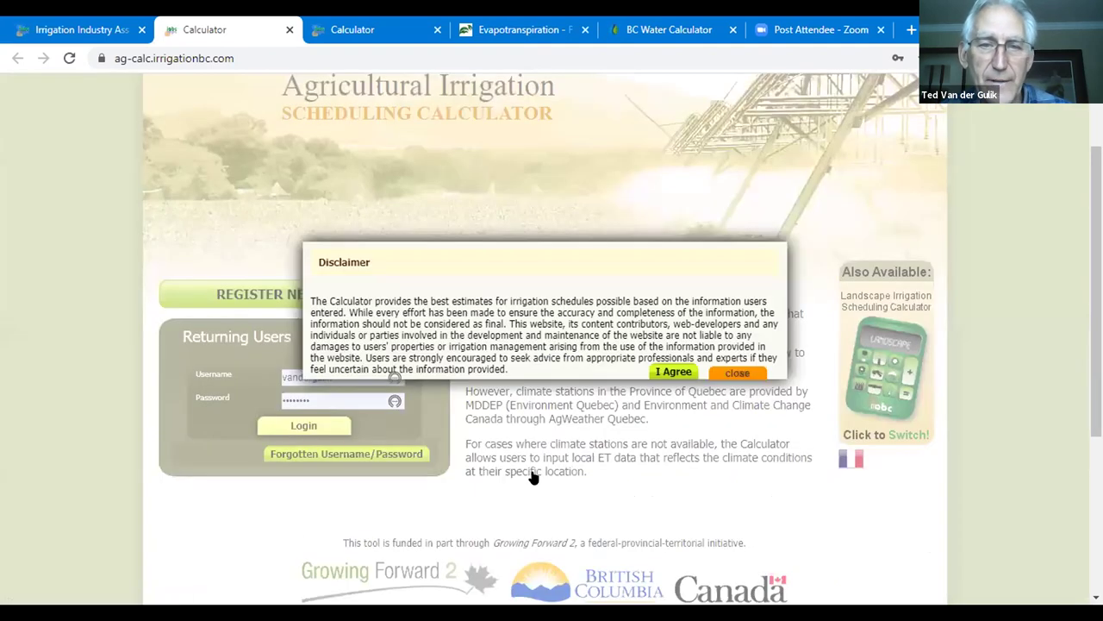
left_click(672, 372)
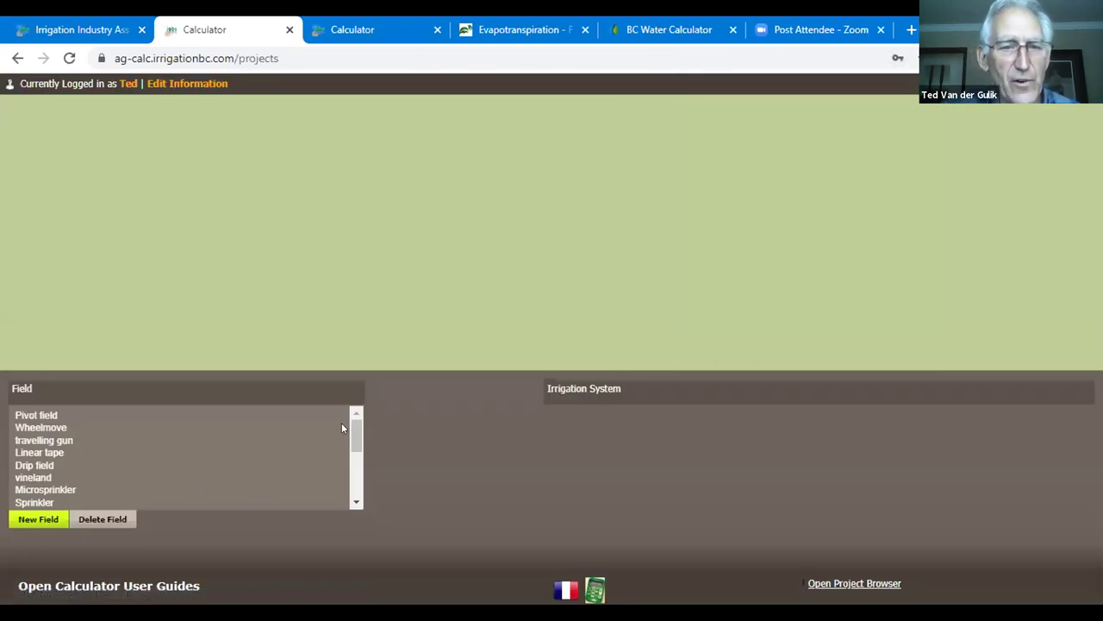
- Open the worksheets of the Drip on cherries irrigation system for the Creston - Cherries field
left_click_drag(352, 427, 349, 480)
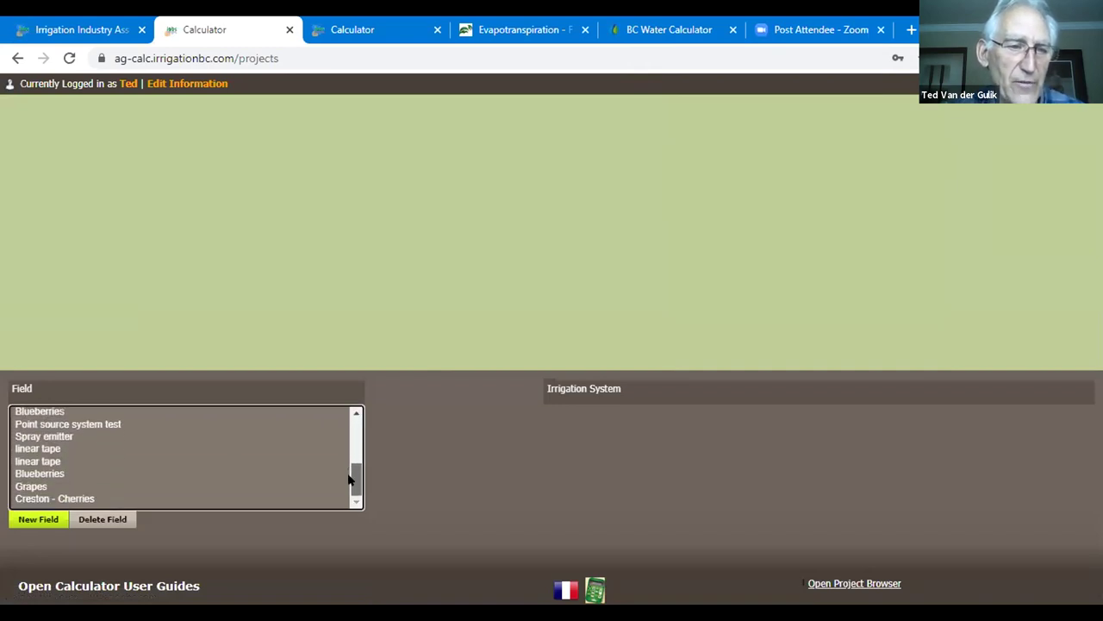
left_click(28, 499)
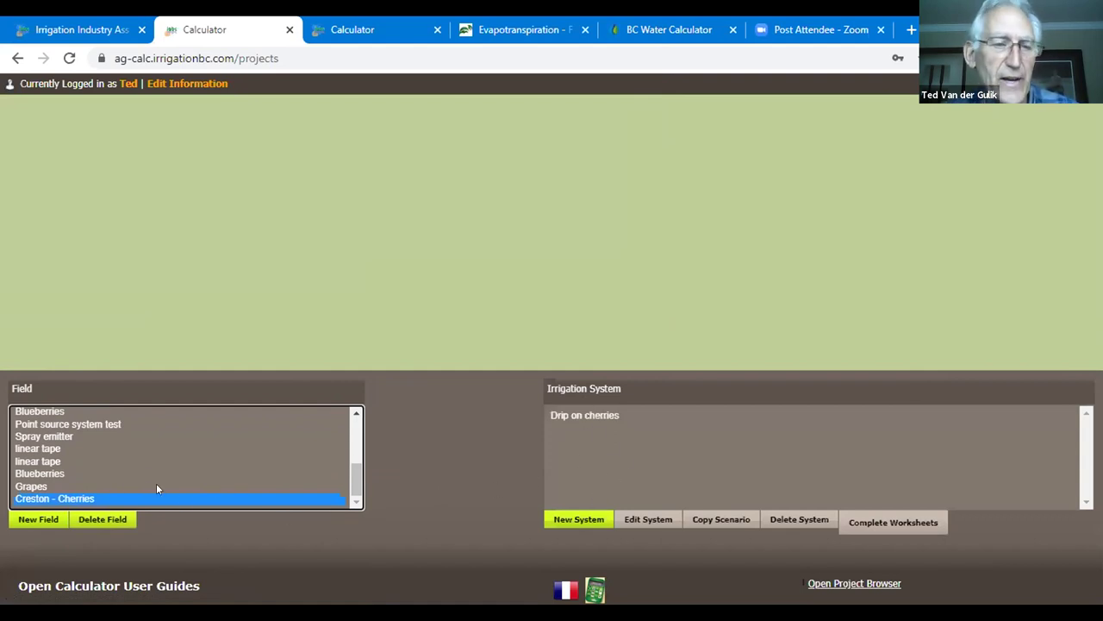
left_click(563, 413)
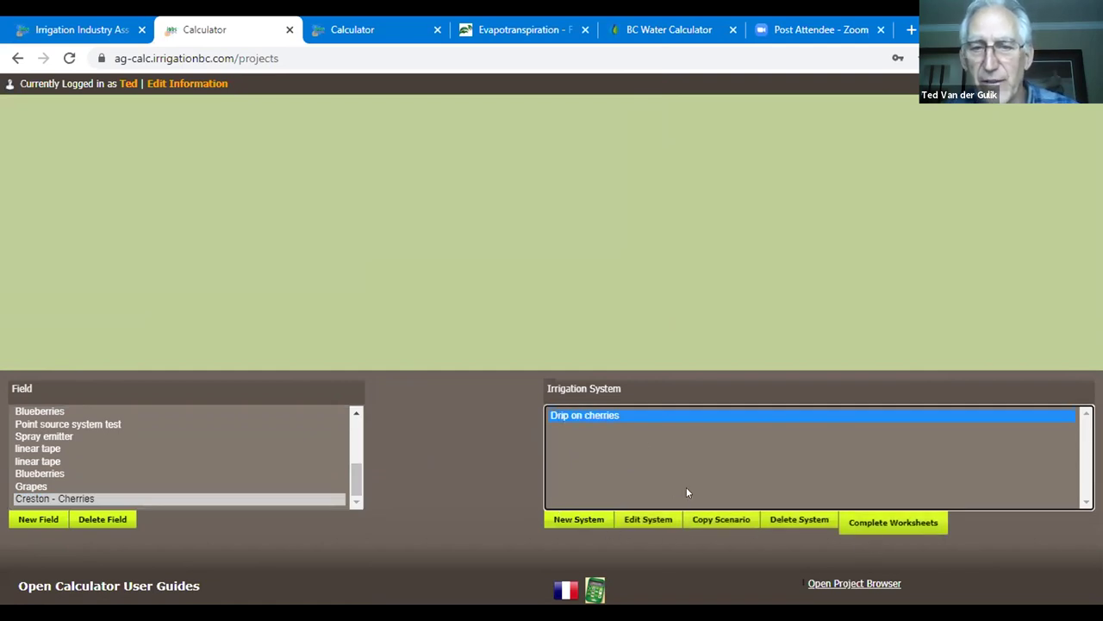
left_click(888, 526)
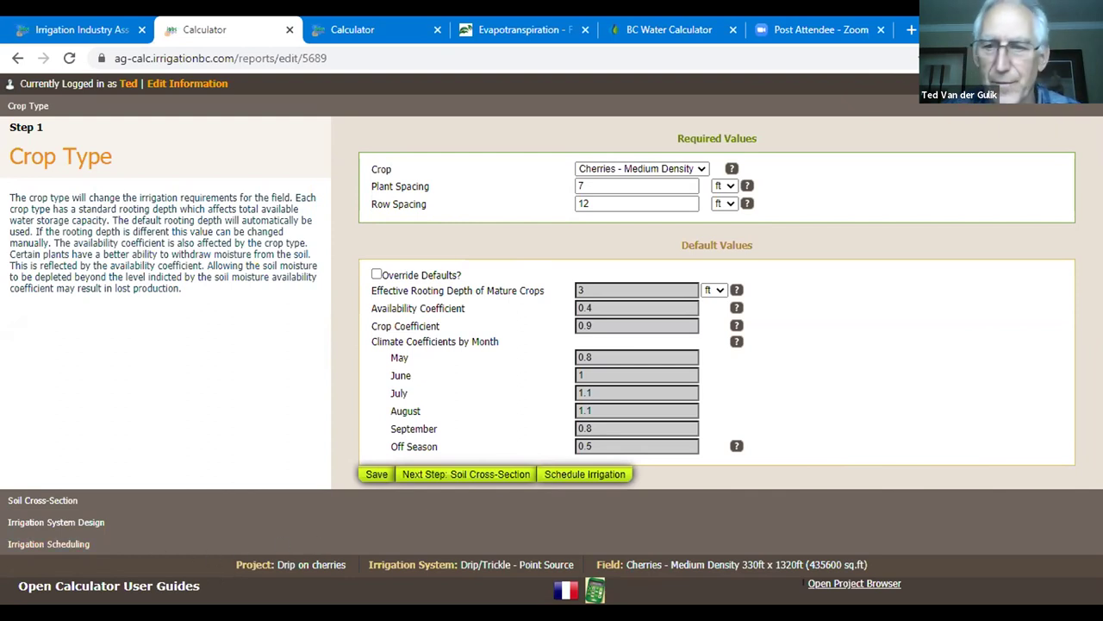
- Create a new field named tape in the project browser, using British Columbia, the Kootenays region and the Creston weather station
left_click(820, 583)
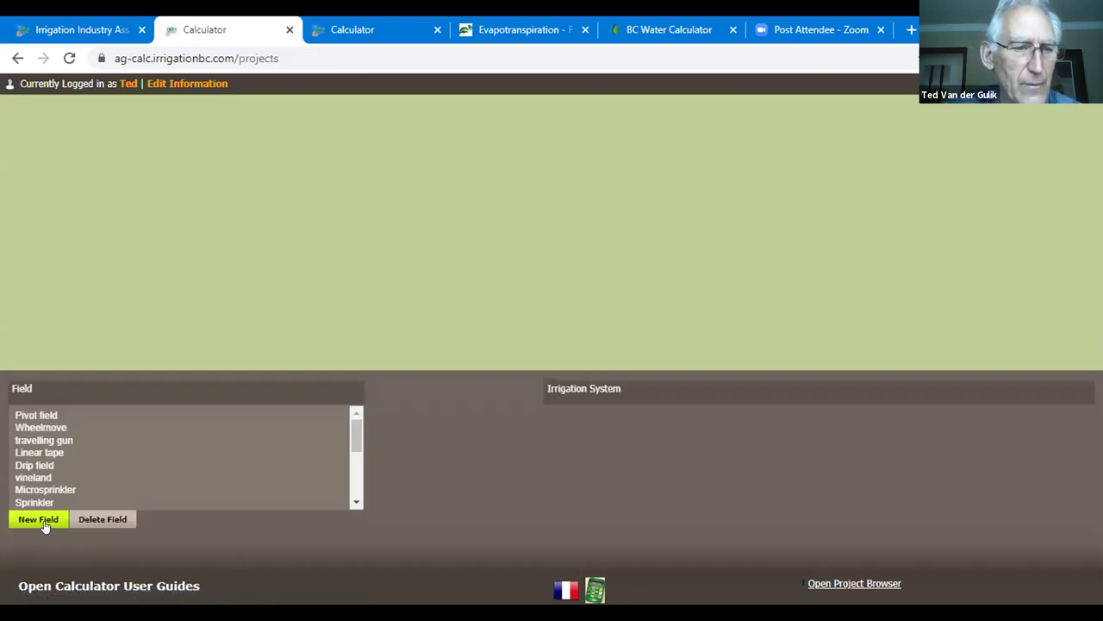
left_click(45, 525)
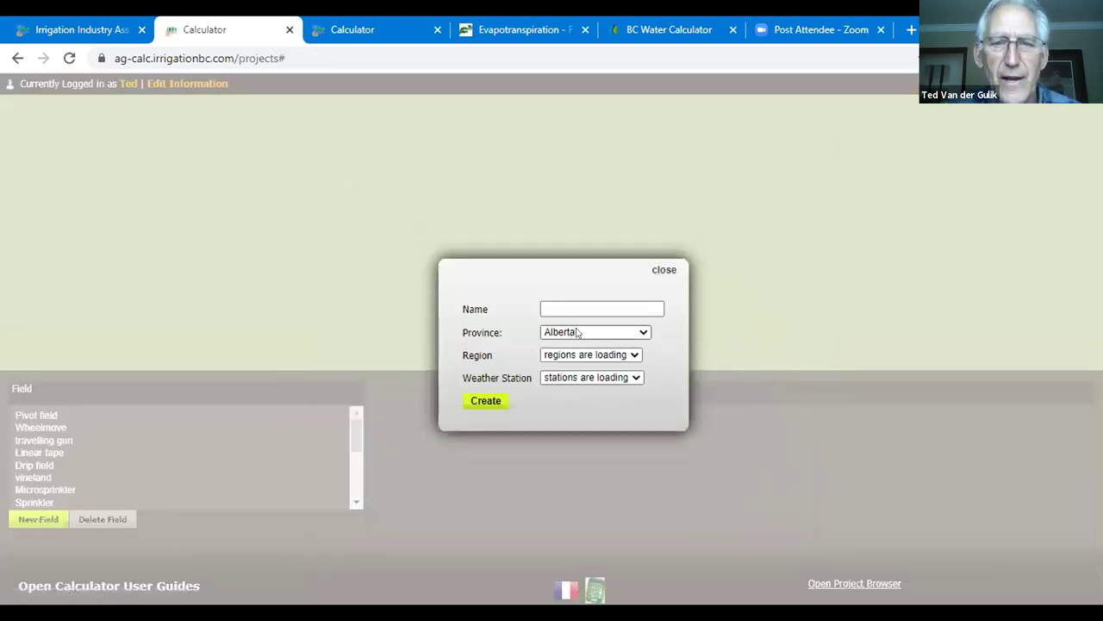
left_click(576, 304)
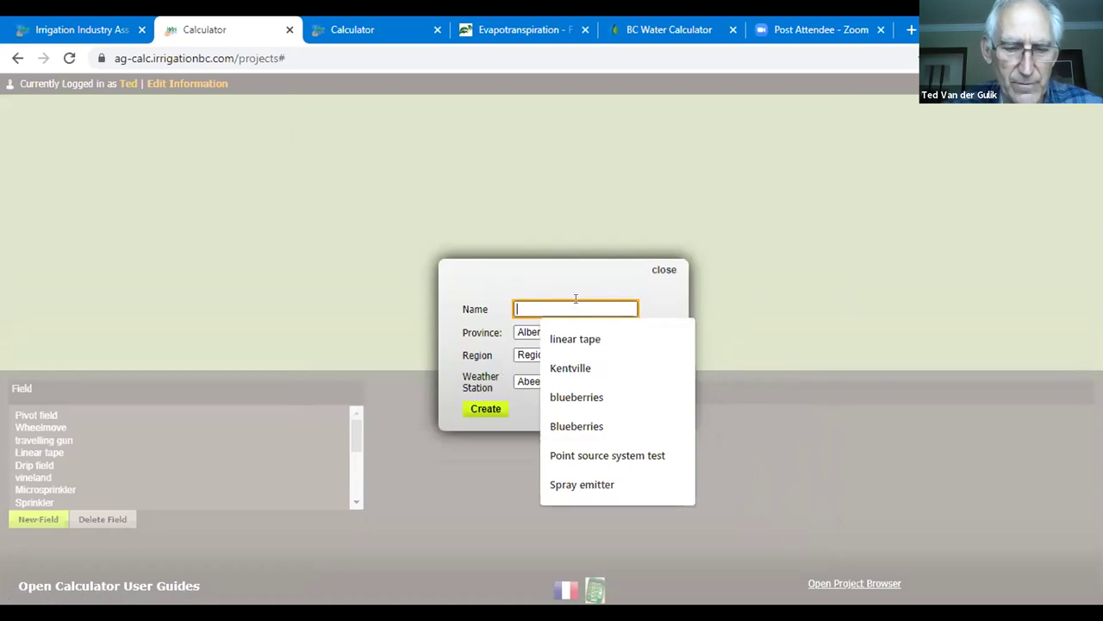
type("tape")
left_click(607, 332)
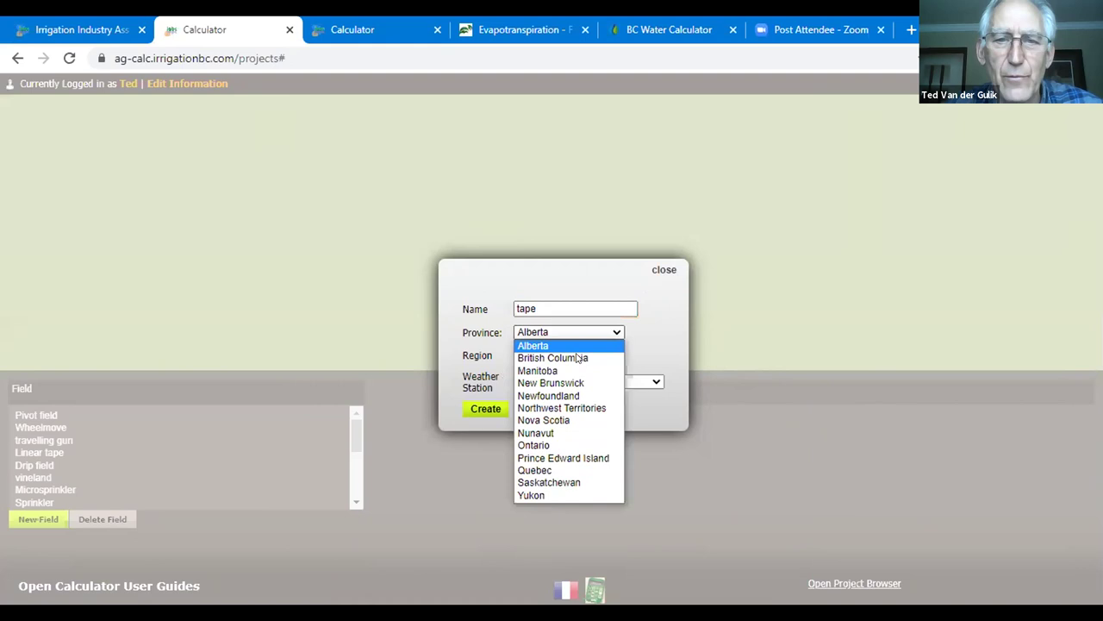
left_click(577, 358)
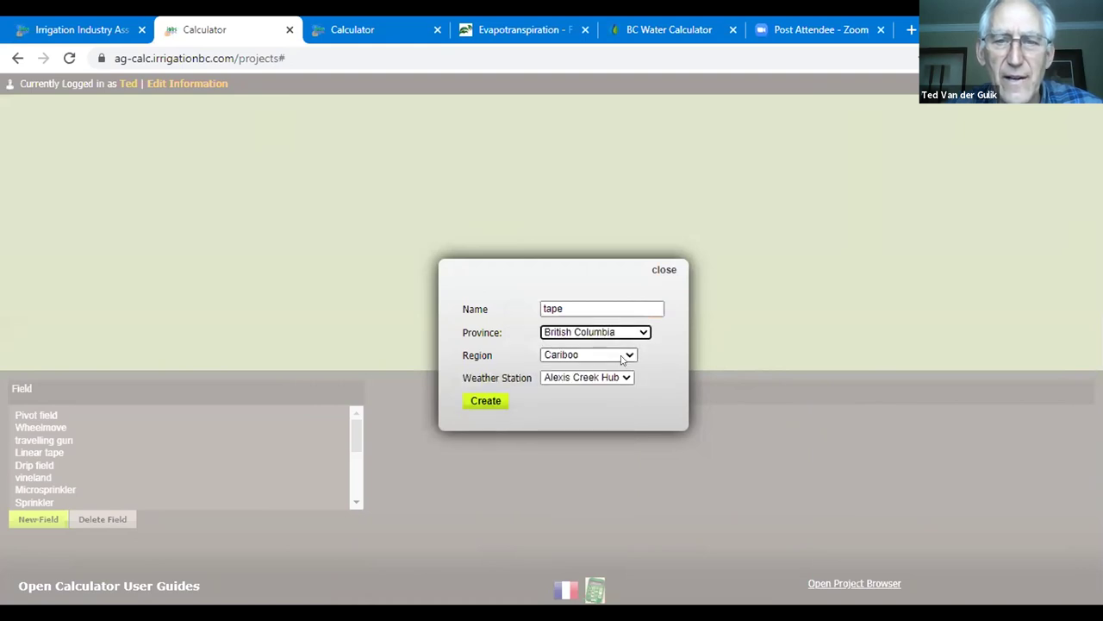
left_click(603, 355)
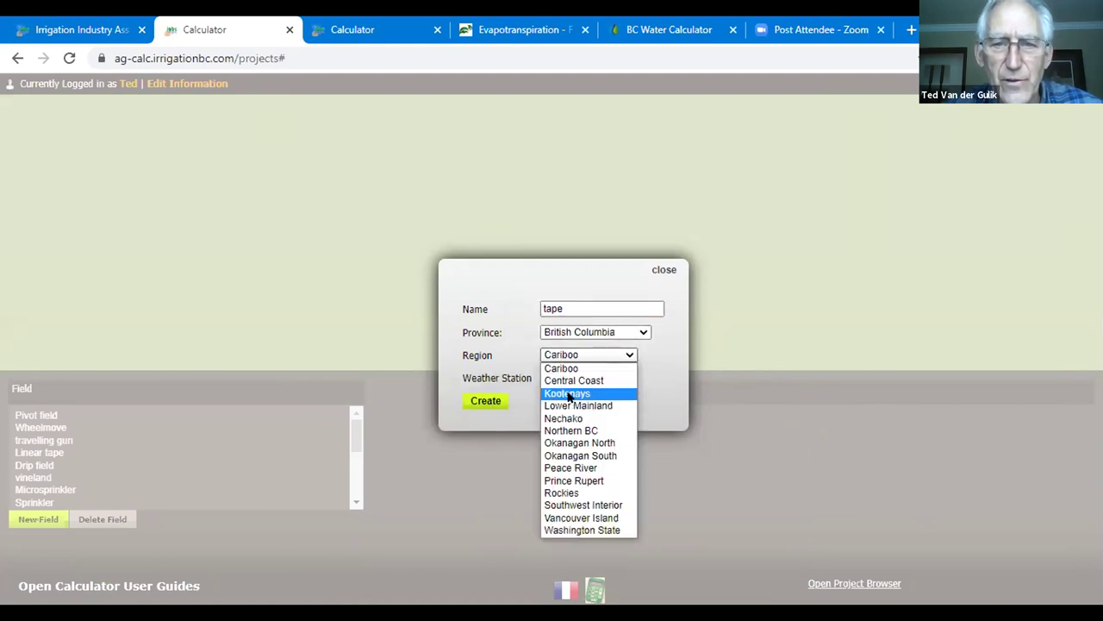
left_click(569, 396)
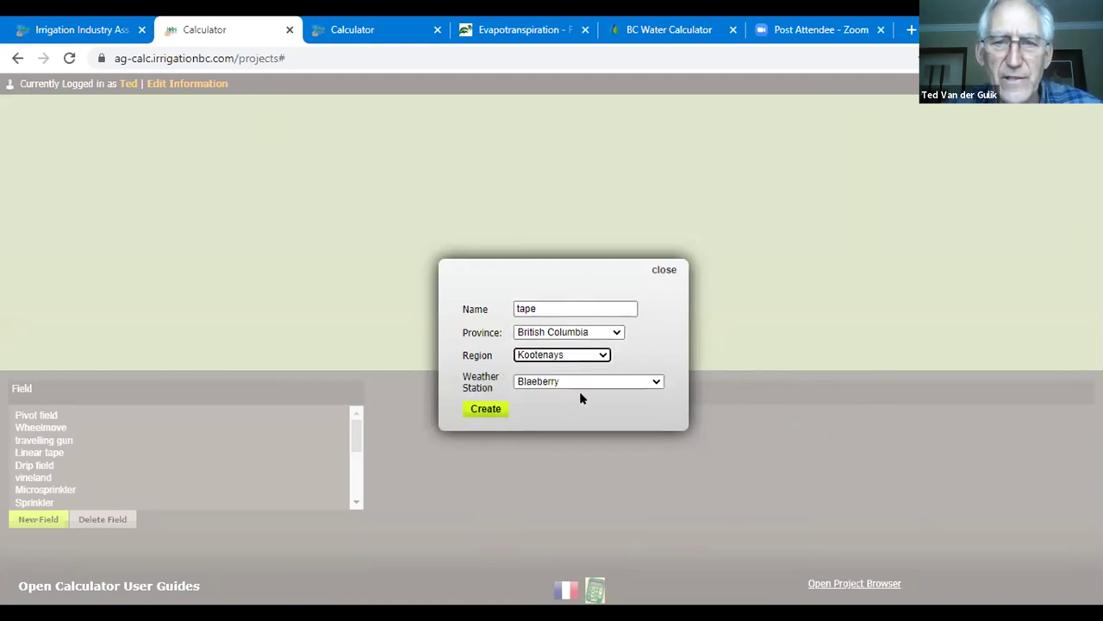
left_click(652, 384)
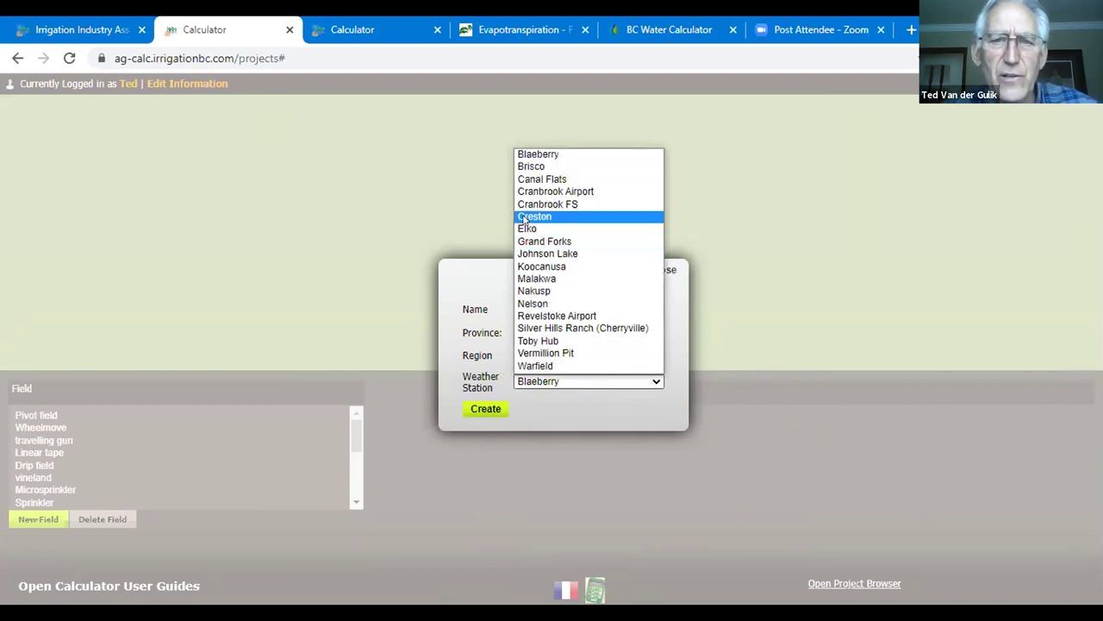
left_click(525, 217)
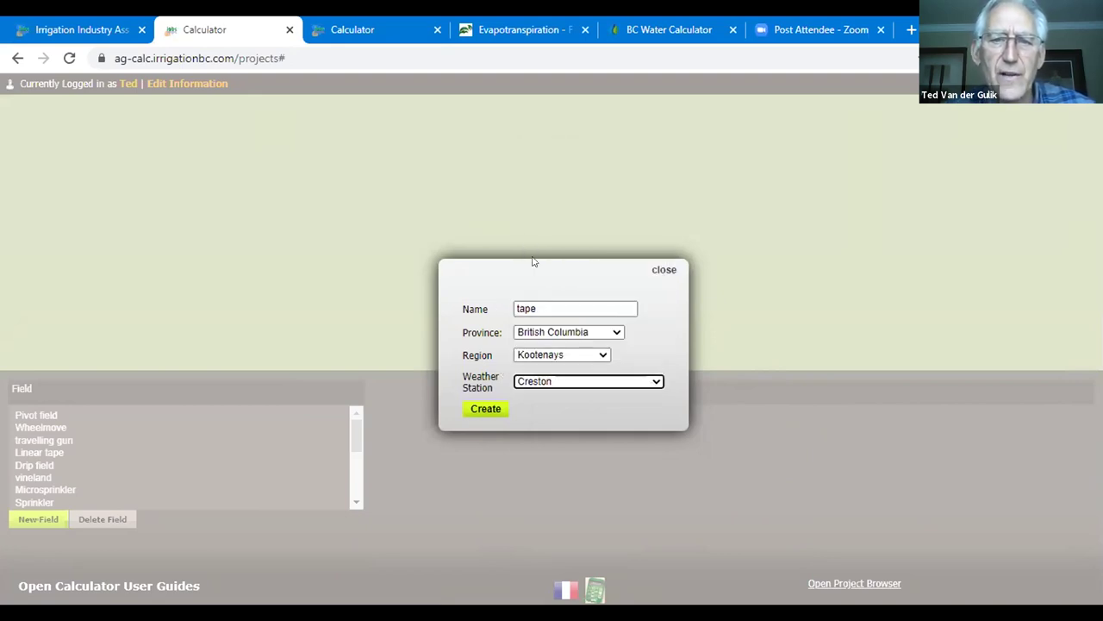
left_click(476, 410)
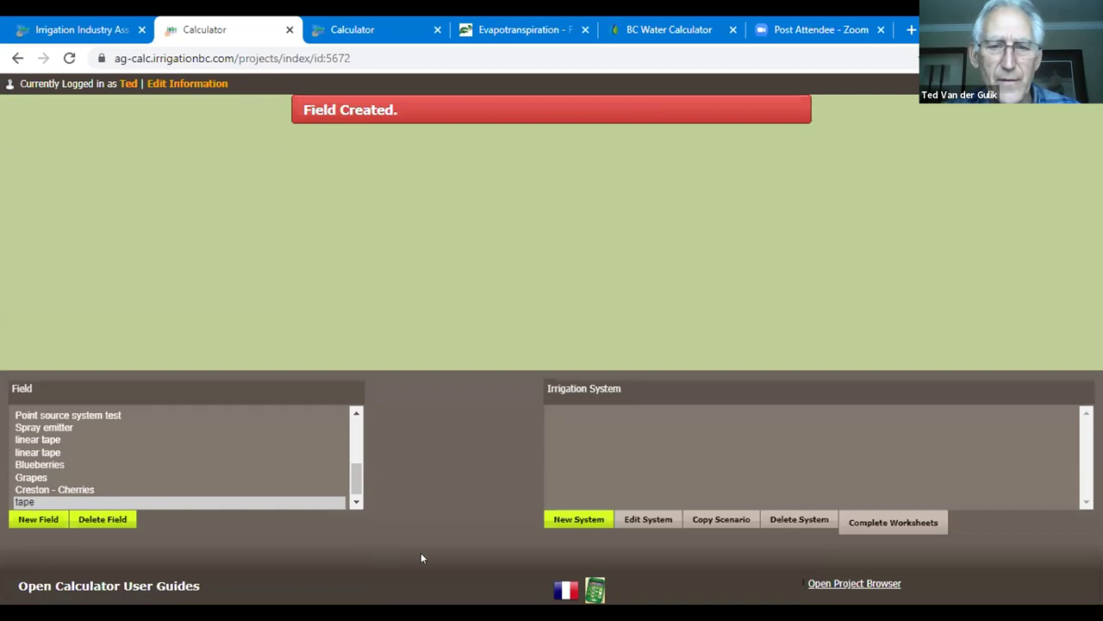
- Create a Drip/Trickle - Point Source irrigation system named creston for the tape field, with field width and length of 1320 ft each
left_click(570, 520)
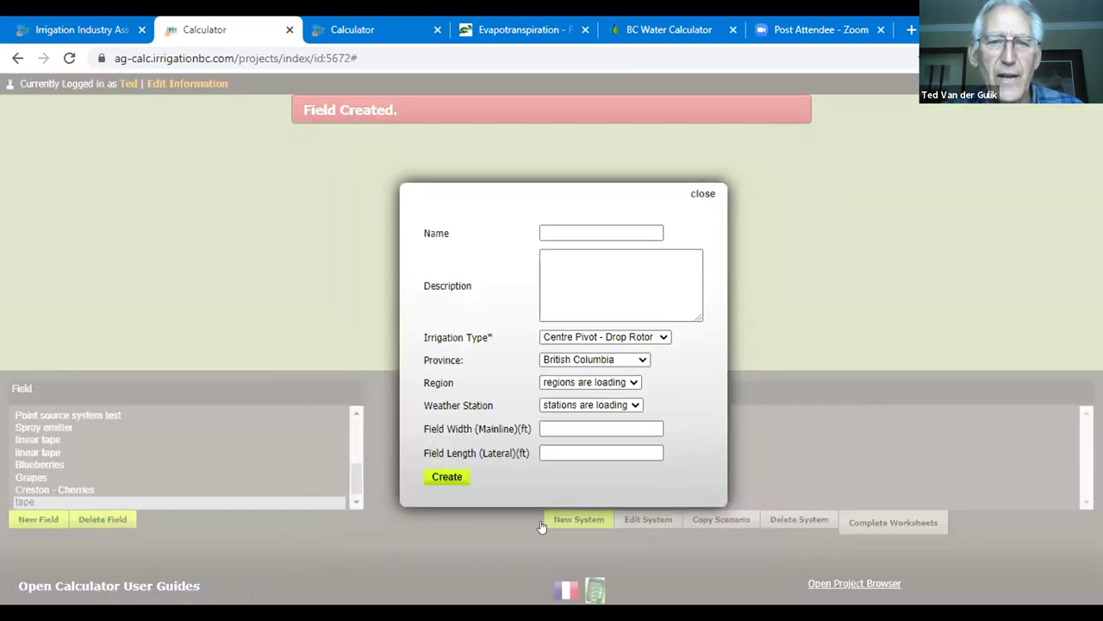
left_click(551, 230)
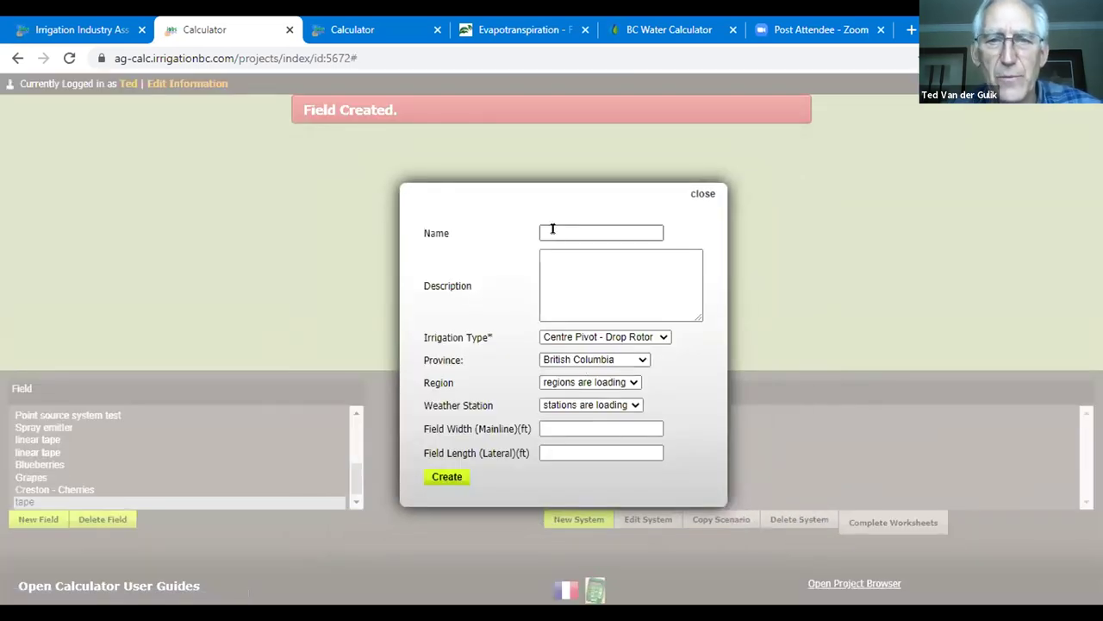
type("cres")
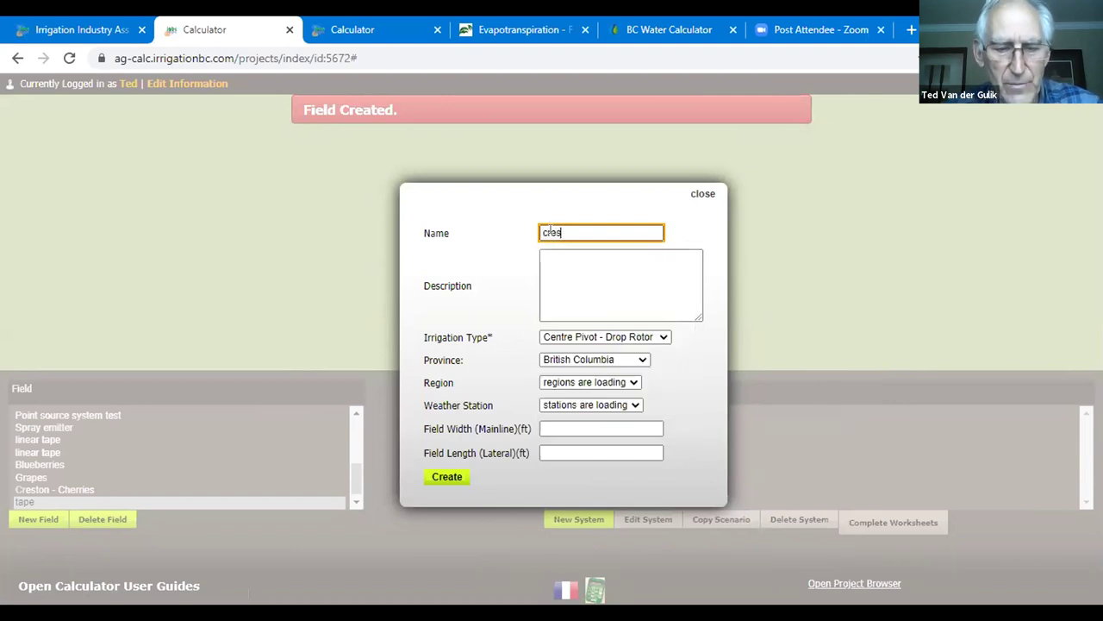
type("ton")
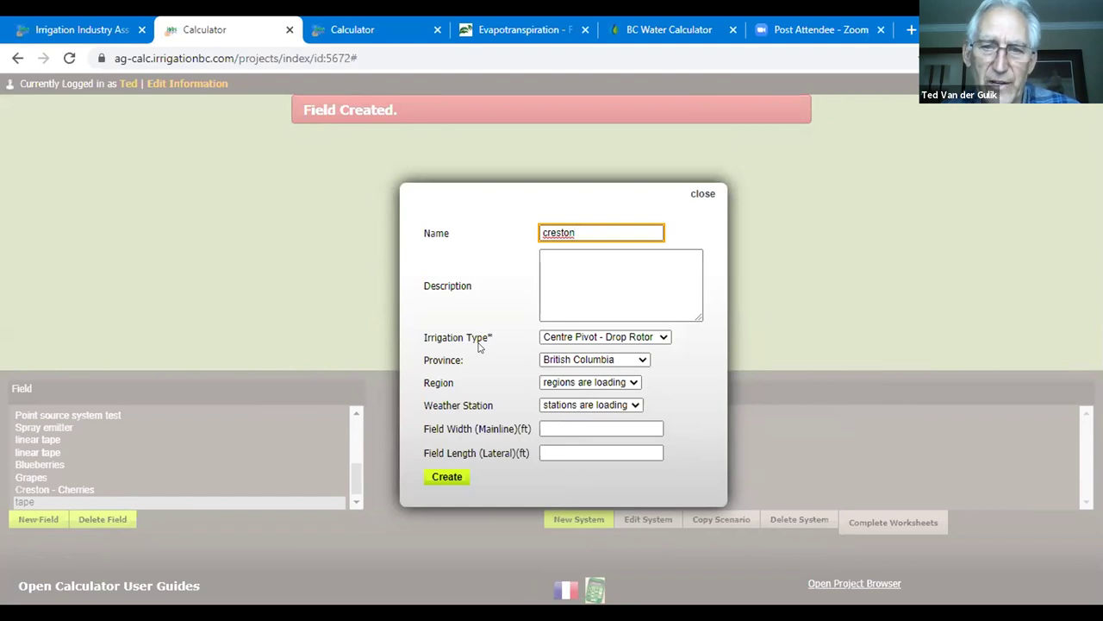
left_click(663, 338)
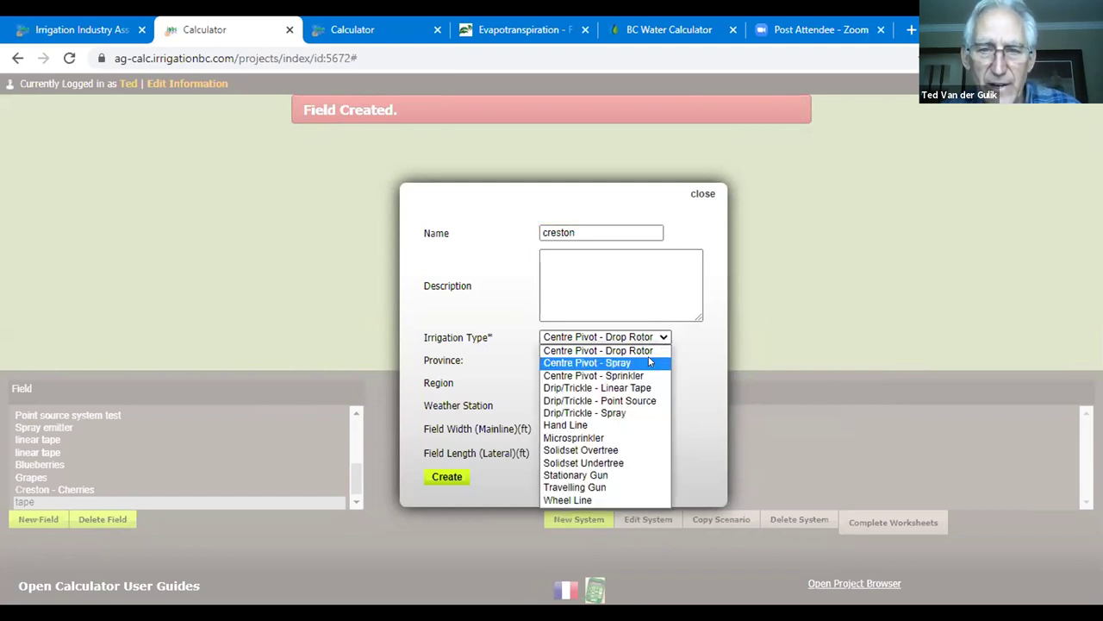
left_click(564, 403)
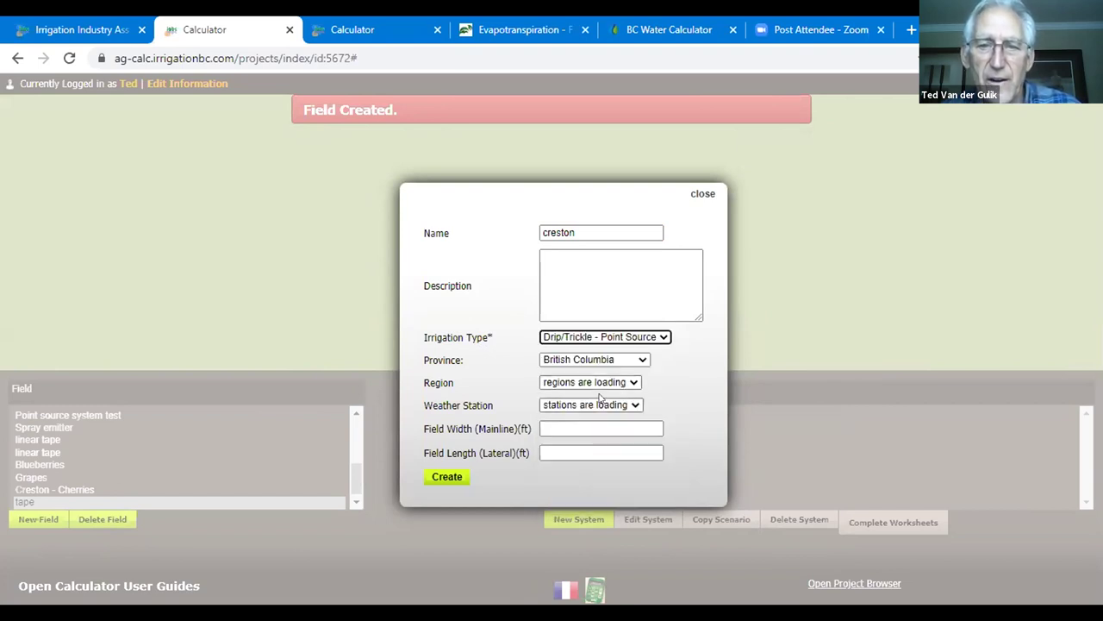
left_click(577, 424)
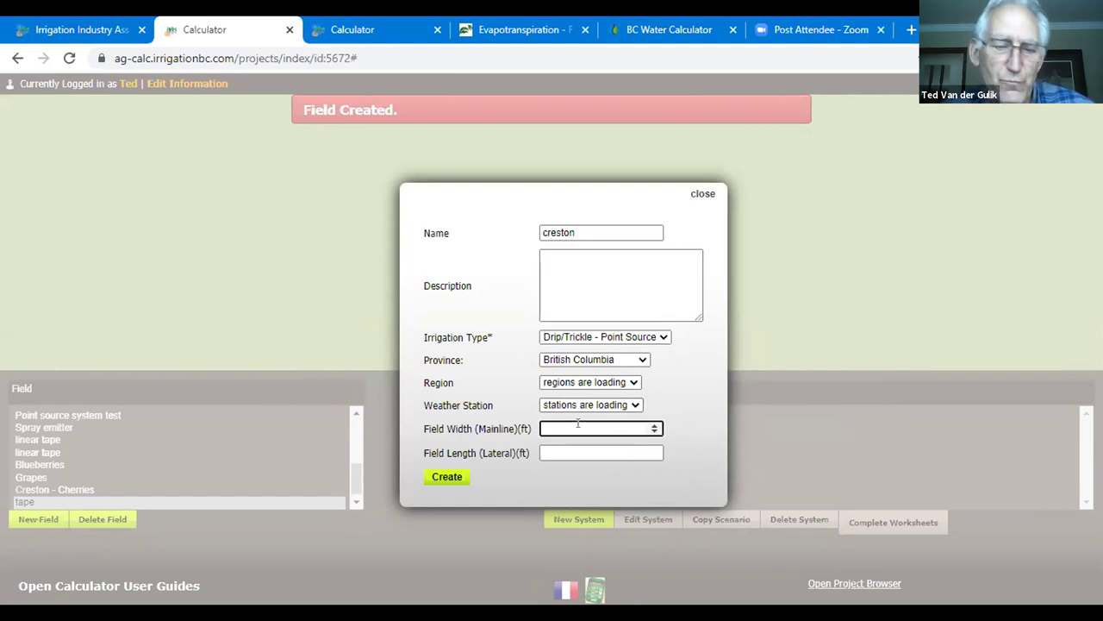
type("1320")
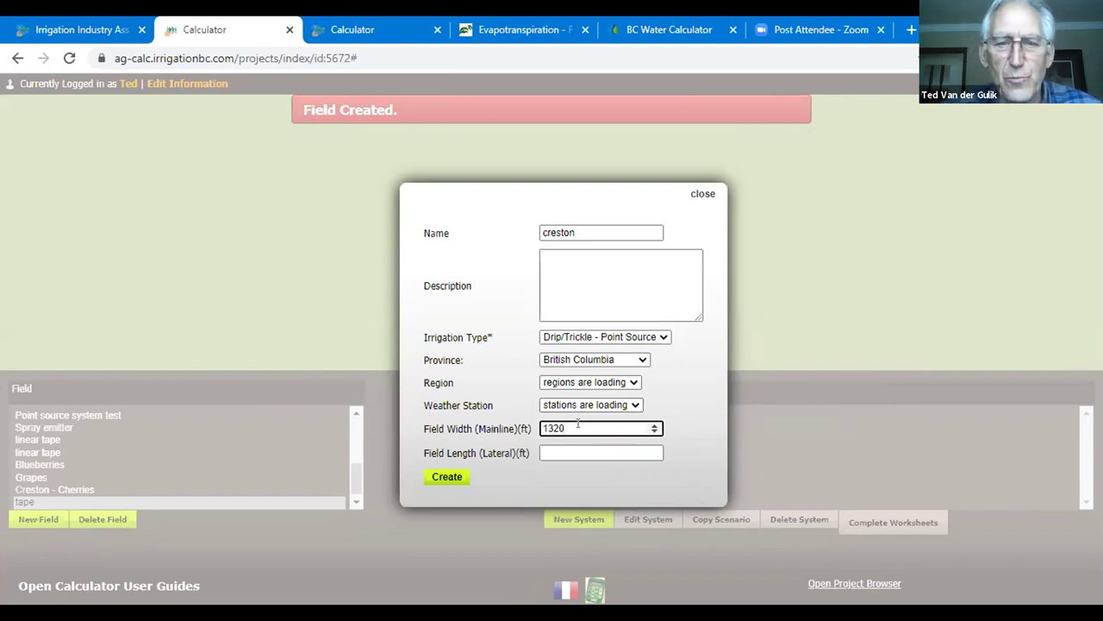
left_click(545, 452)
type("1320")
left_click(456, 477)
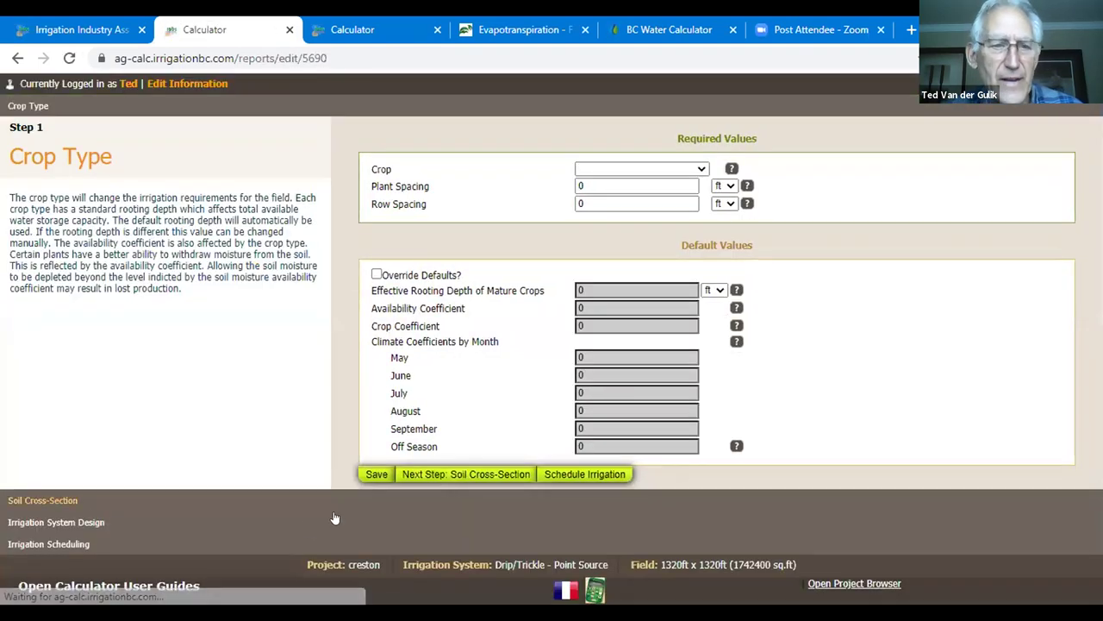
left_click(592, 475)
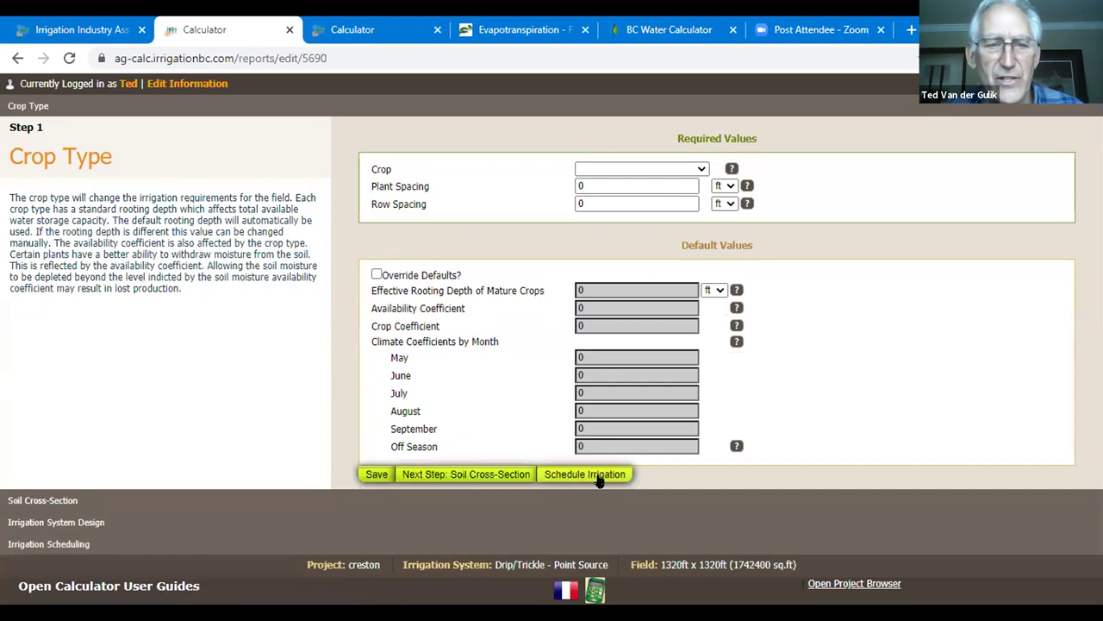
- Return to the project browser and open the worksheets of the Drip on cherries system for the Creston - Cherries field
left_click(826, 583)
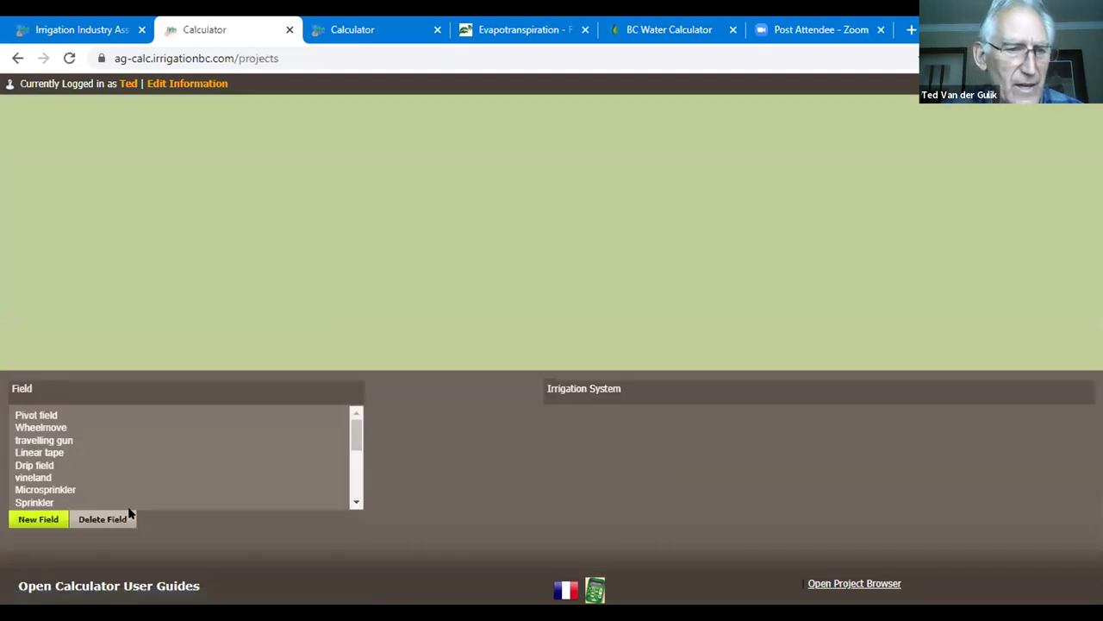
left_click_drag(351, 441, 353, 483)
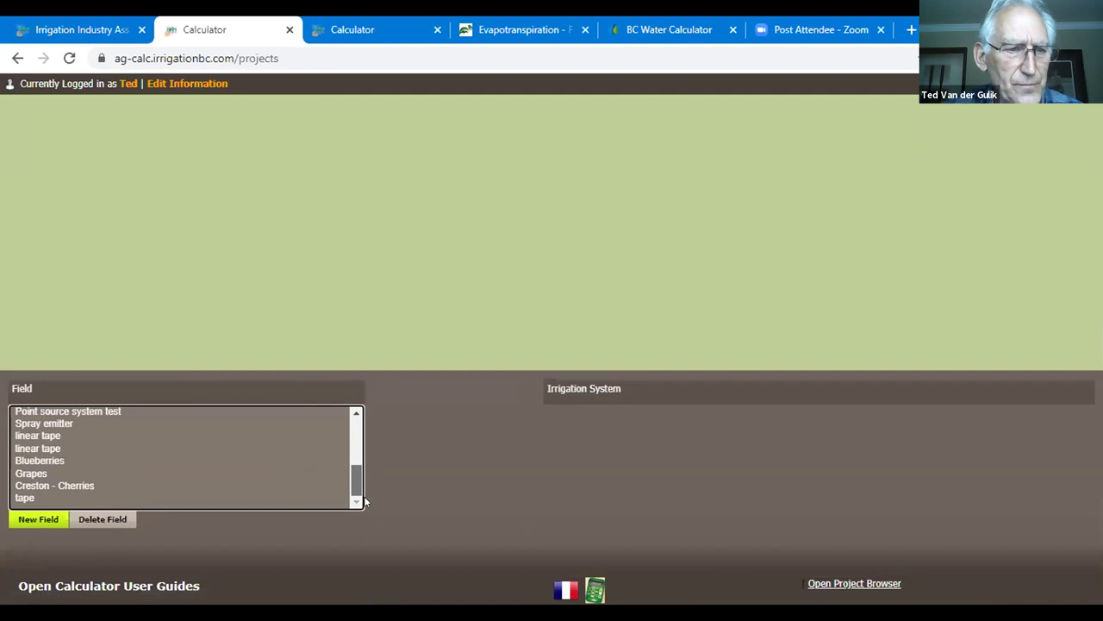
left_click(65, 488)
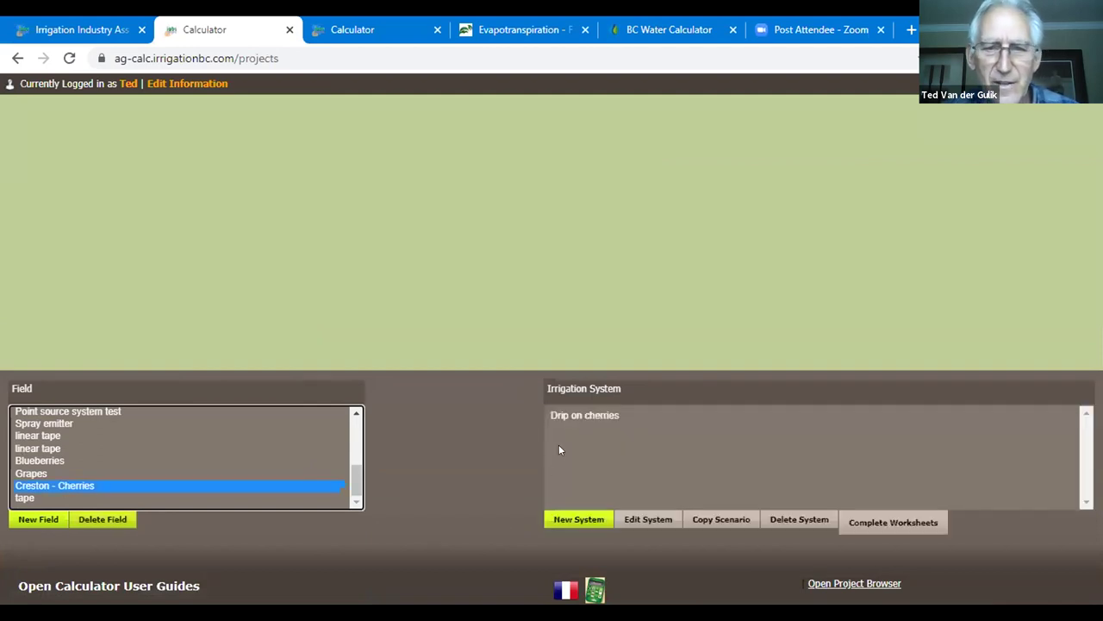
left_click(578, 415)
left_click(861, 523)
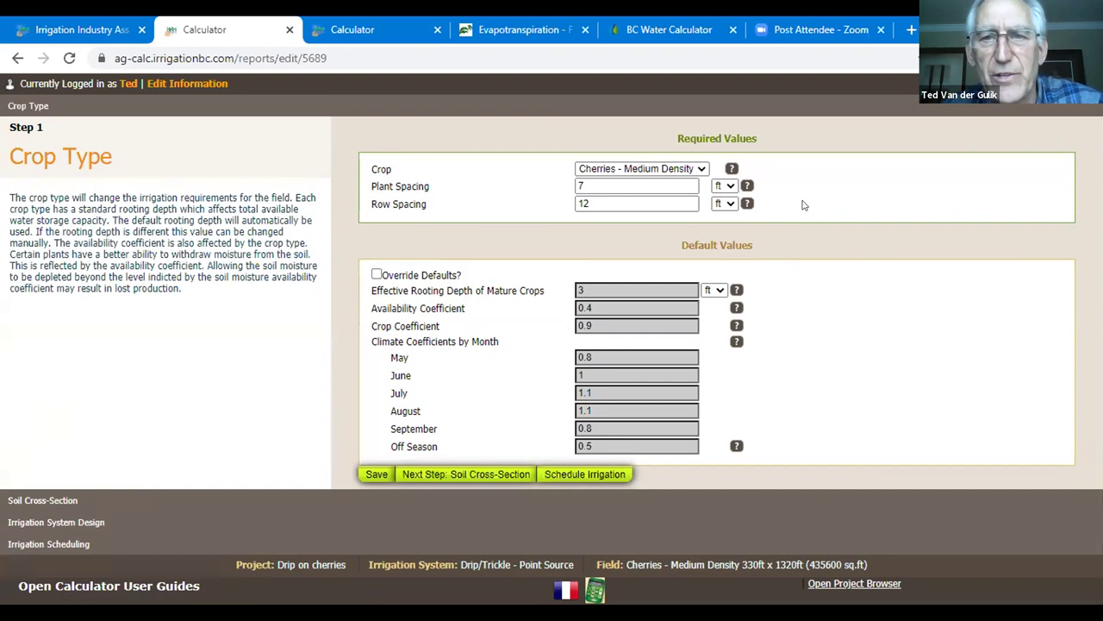
- Set the cherries' plant spacing to 7 ft and row spacing to 15 ft, and continue to the Soil Cross-Section step
left_click(584, 185)
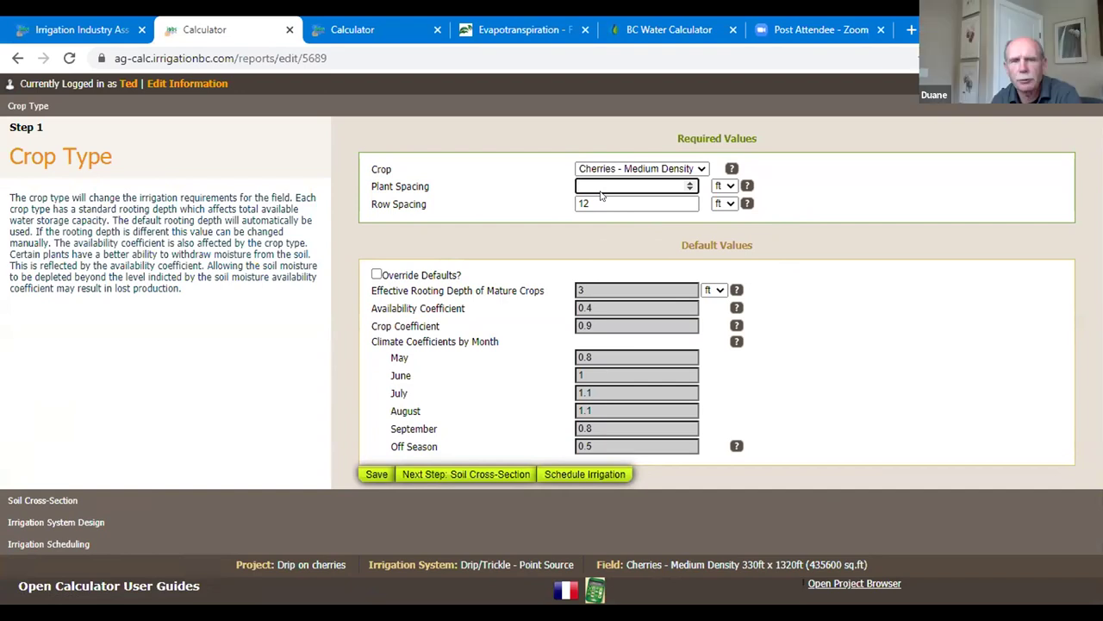
type("7")
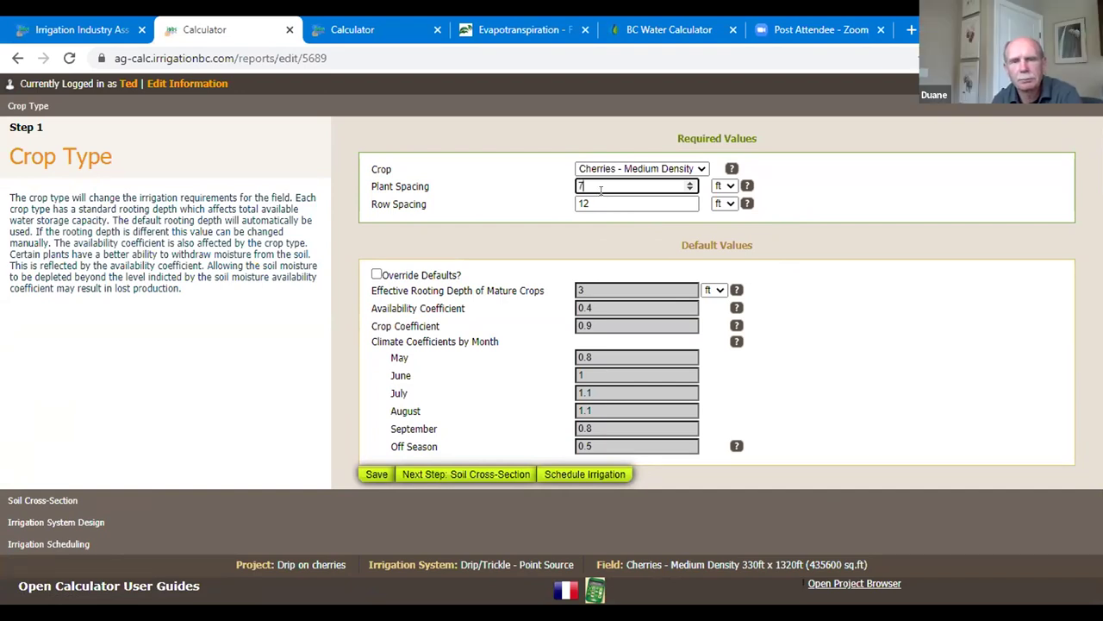
left_click(587, 204)
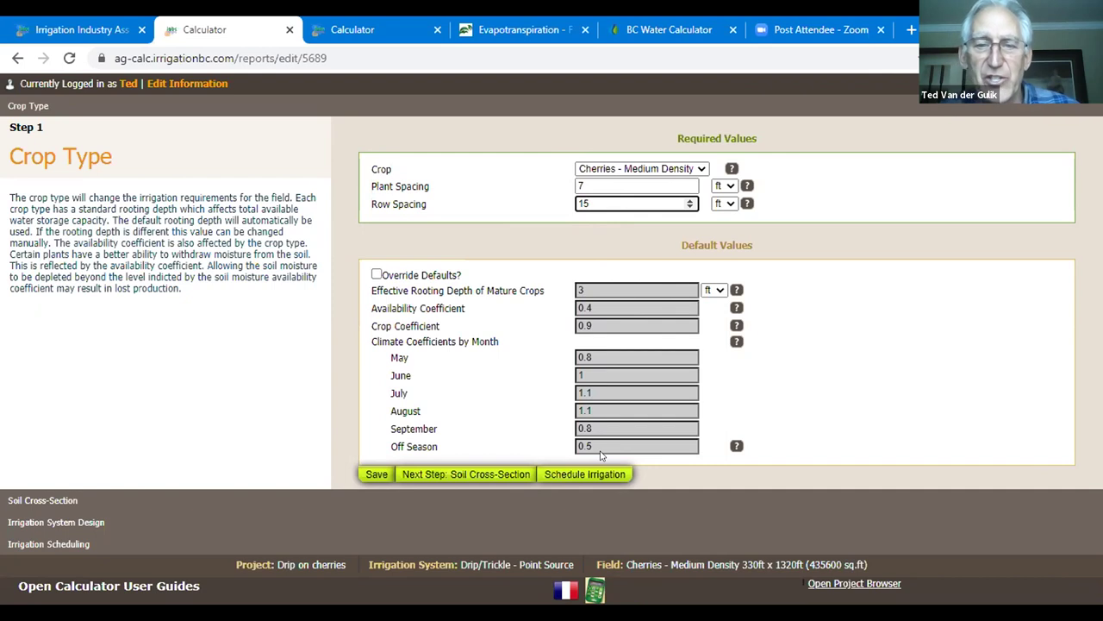
left_click(447, 476)
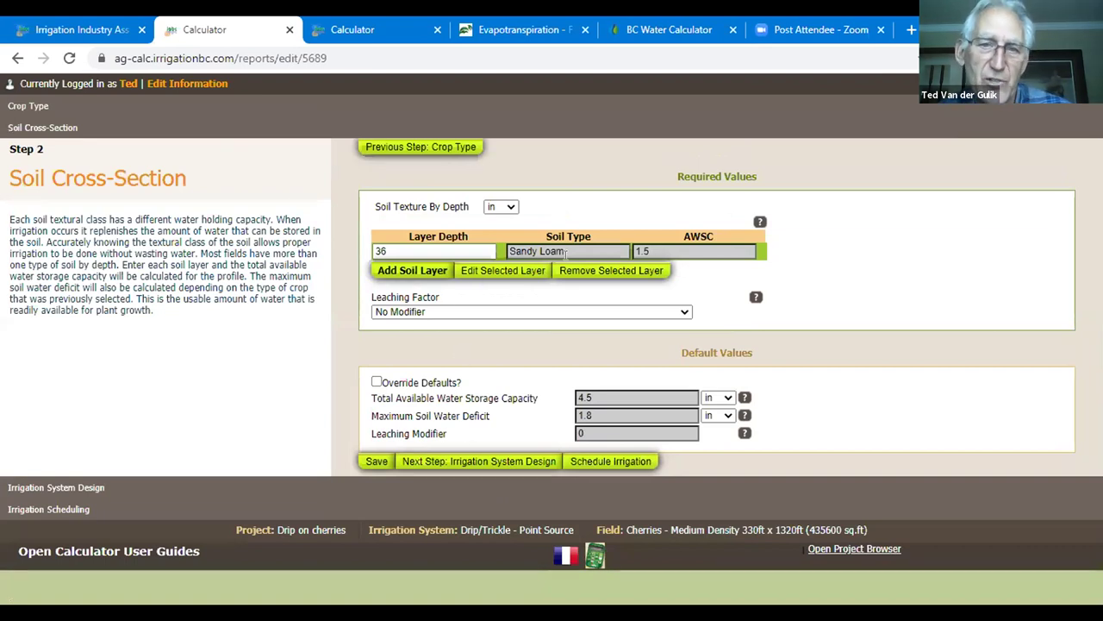
- Add a Silty Loam layer with a depth of 36 in to the soil cross-section
left_click(512, 248)
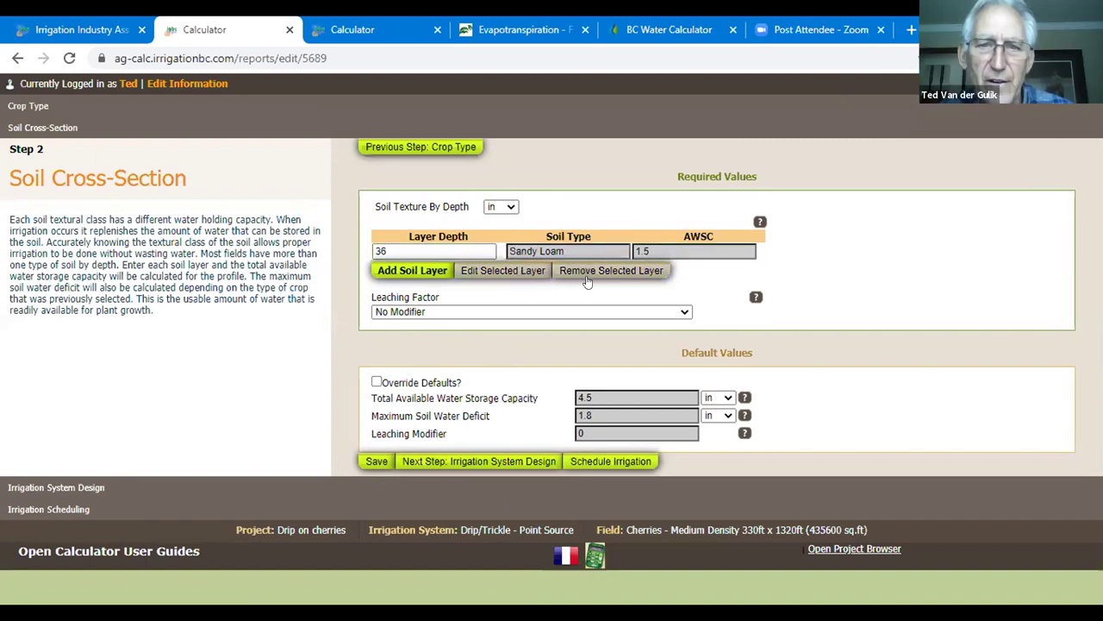
left_click(495, 272)
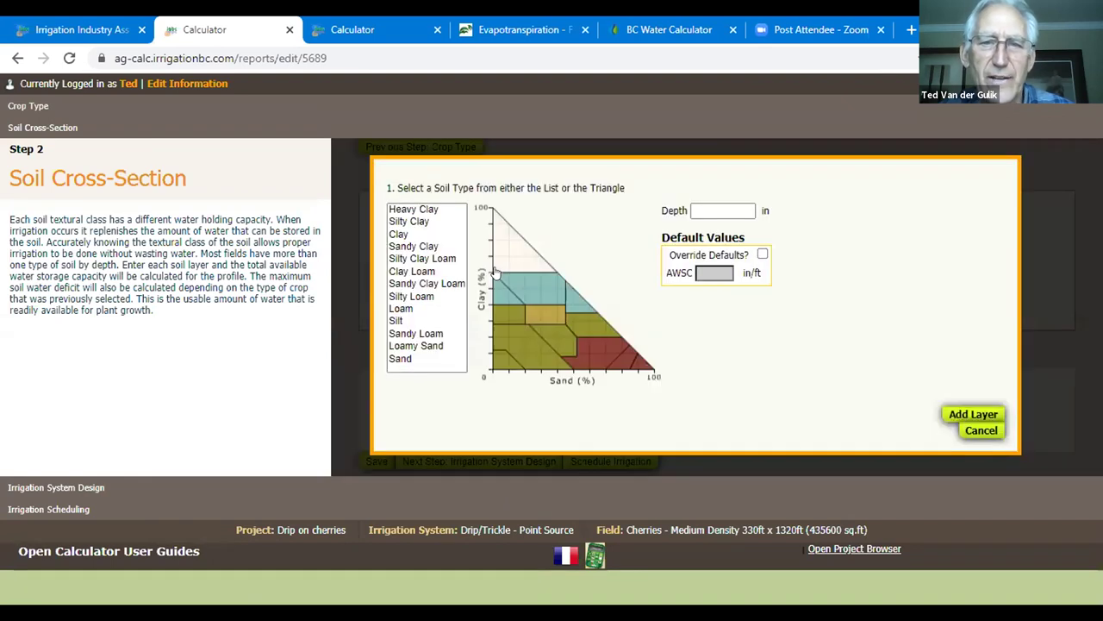
left_click(408, 299)
left_click(719, 215)
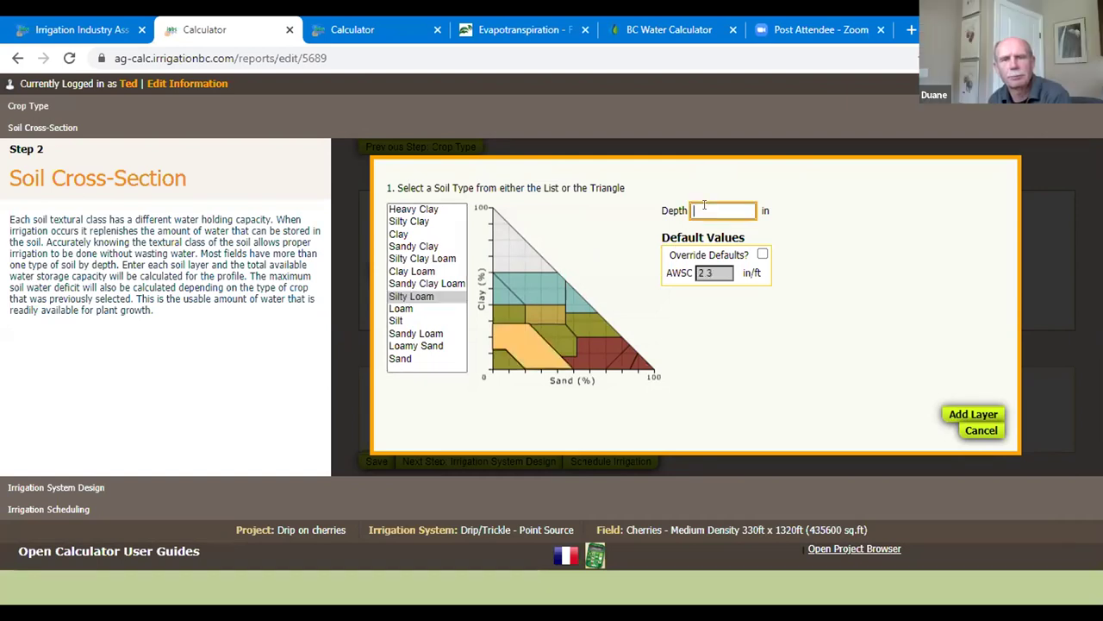
type("36")
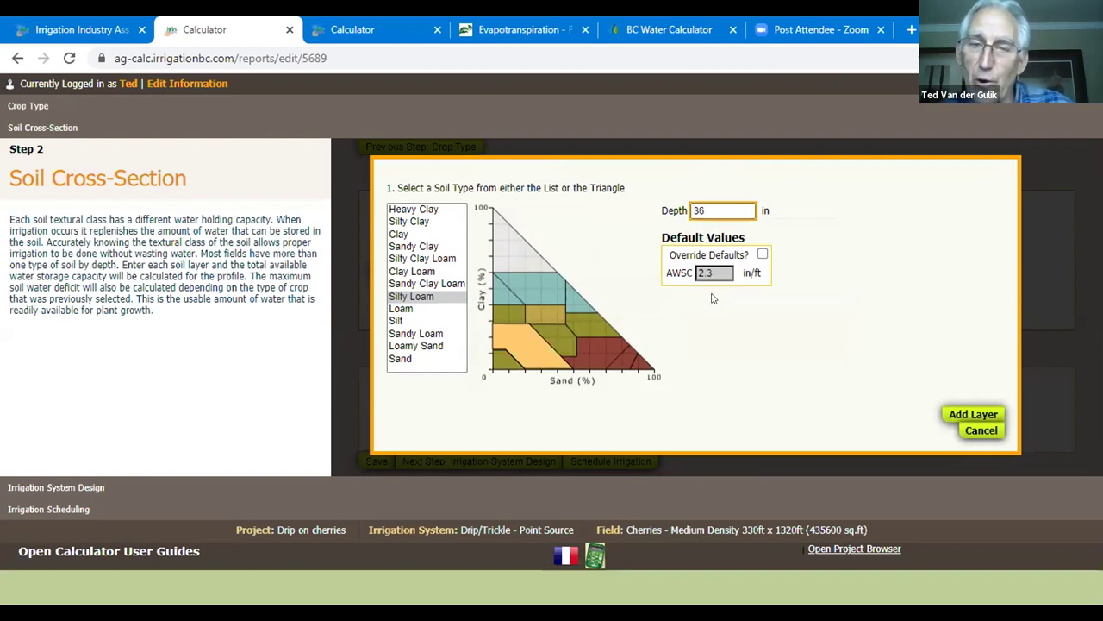
left_click(718, 353)
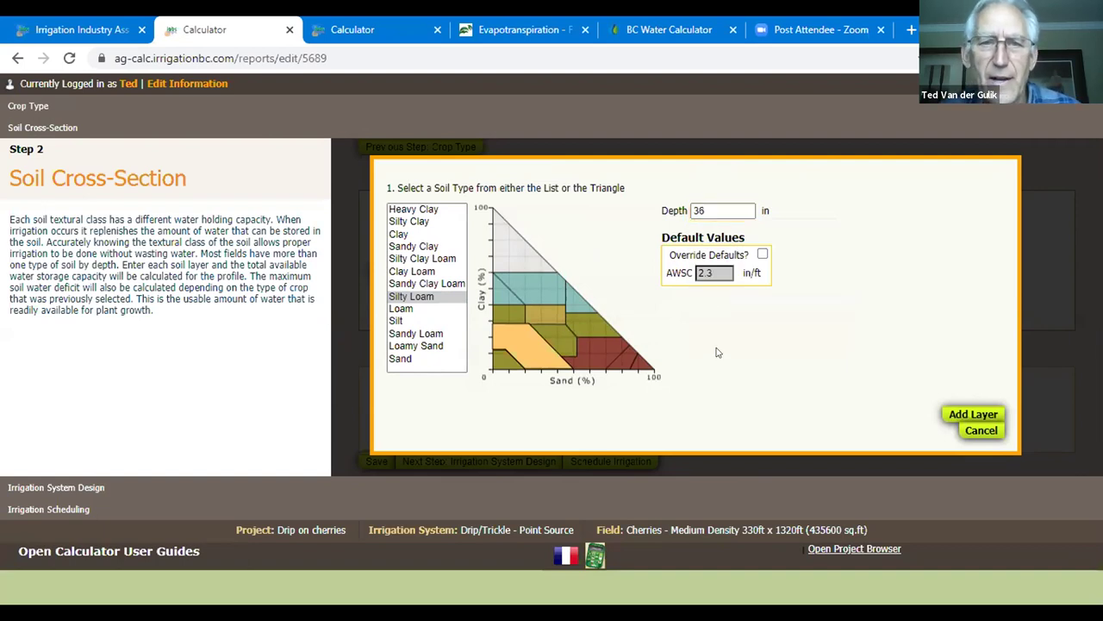
left_click(965, 413)
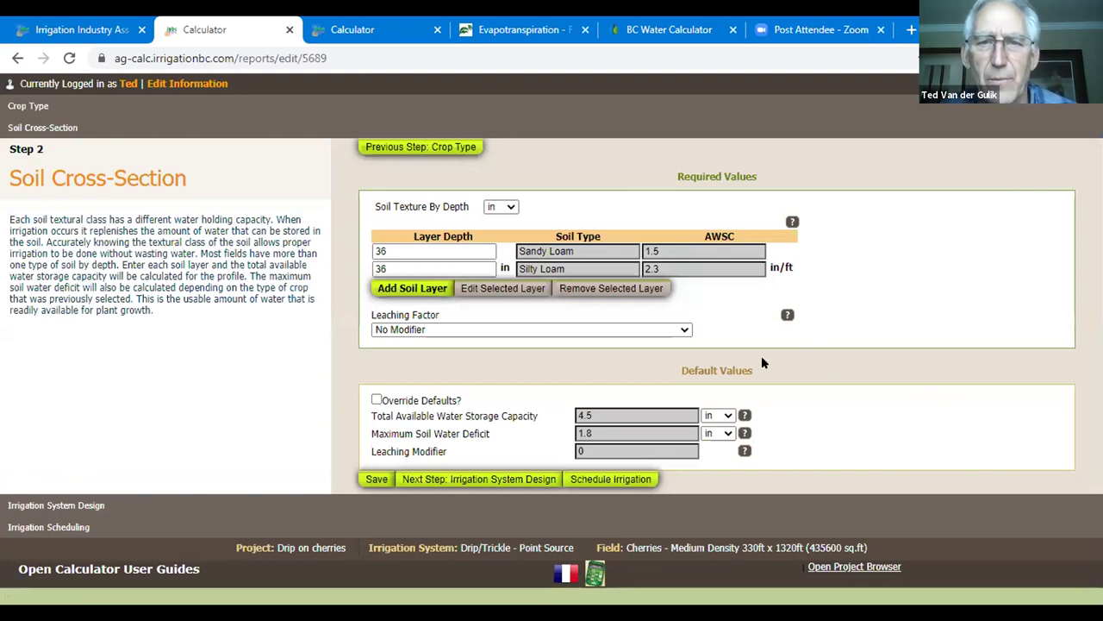
- Remove the 36 in Sandy Loam layer from the soil cross-section
left_click(433, 248)
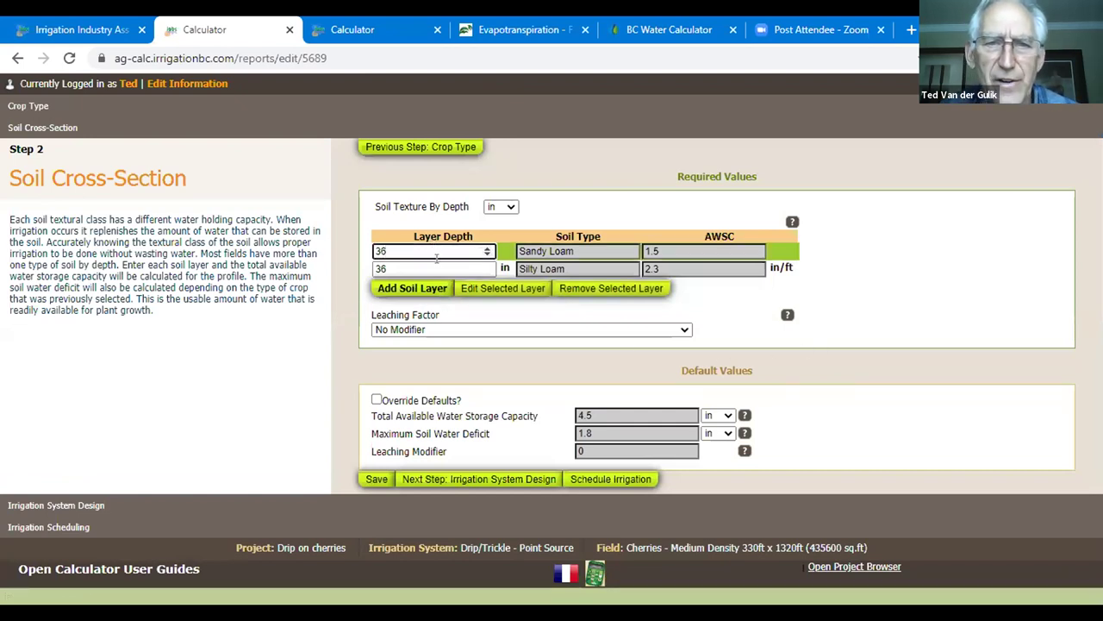
left_click(571, 293)
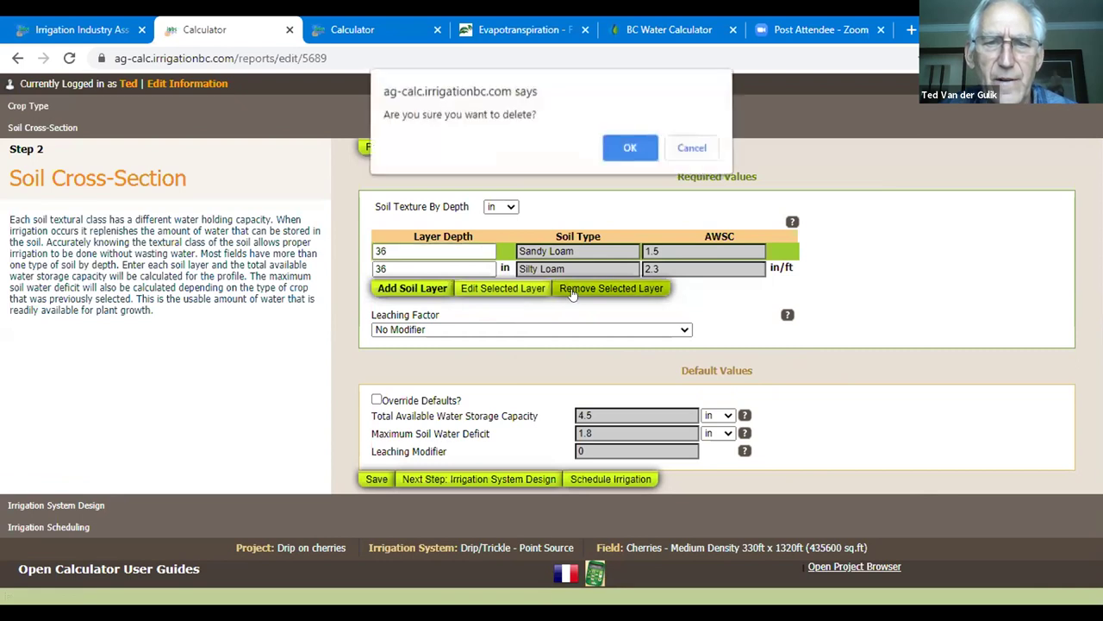
left_click(634, 149)
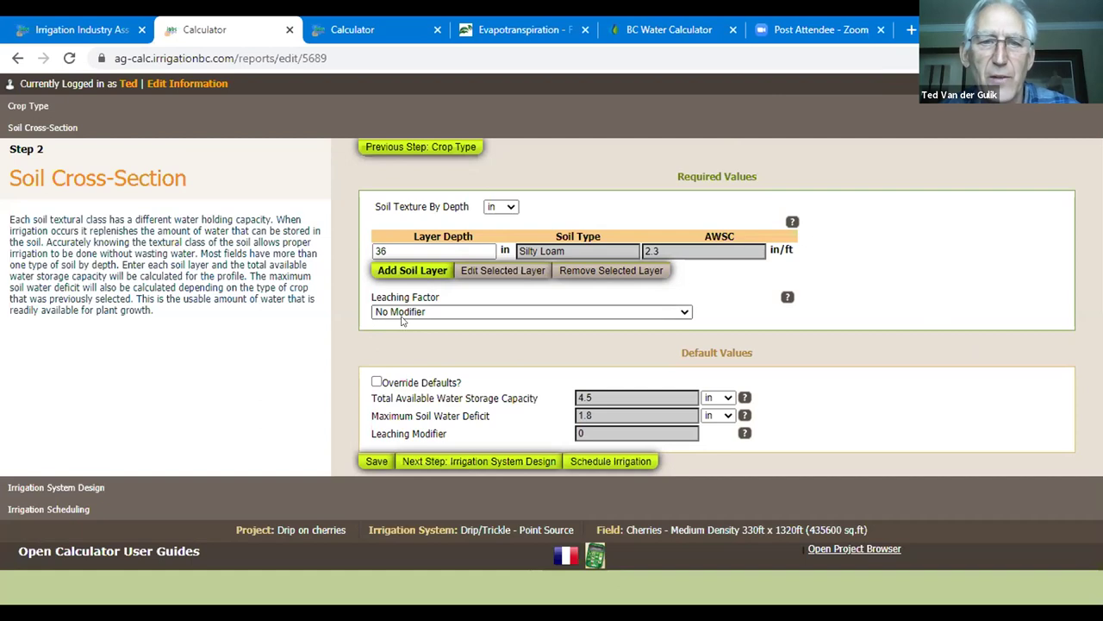
- Set the leaching factor to Okanagan, Kootenays, Thompson, rooting depth greater than 2ft/0.6m, and continue to Irrigation System Design
left_click(686, 315)
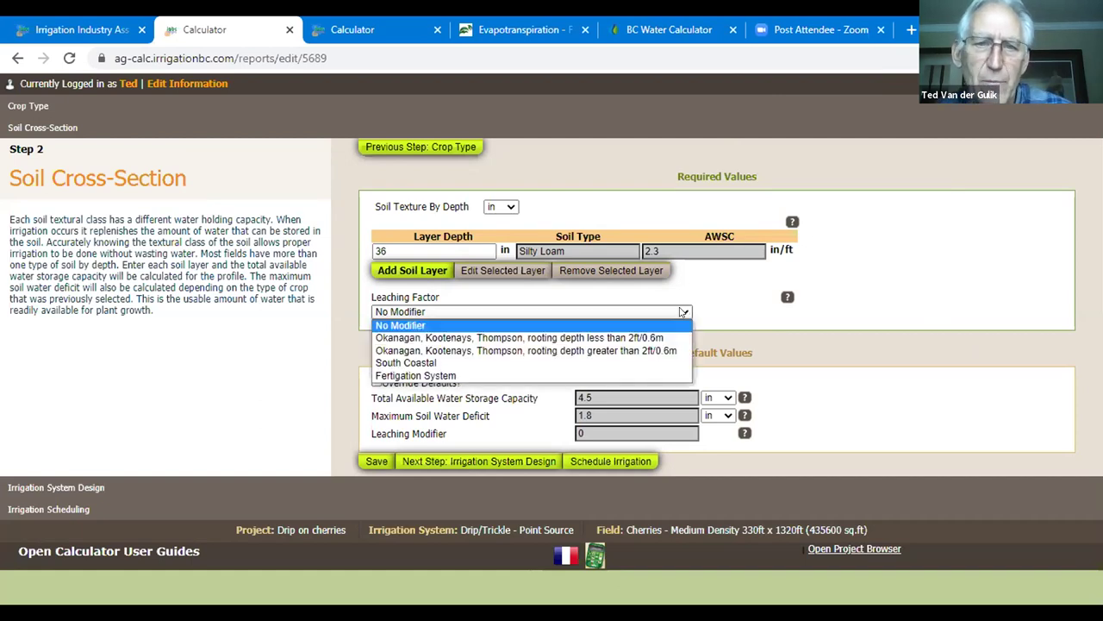
left_click(435, 350)
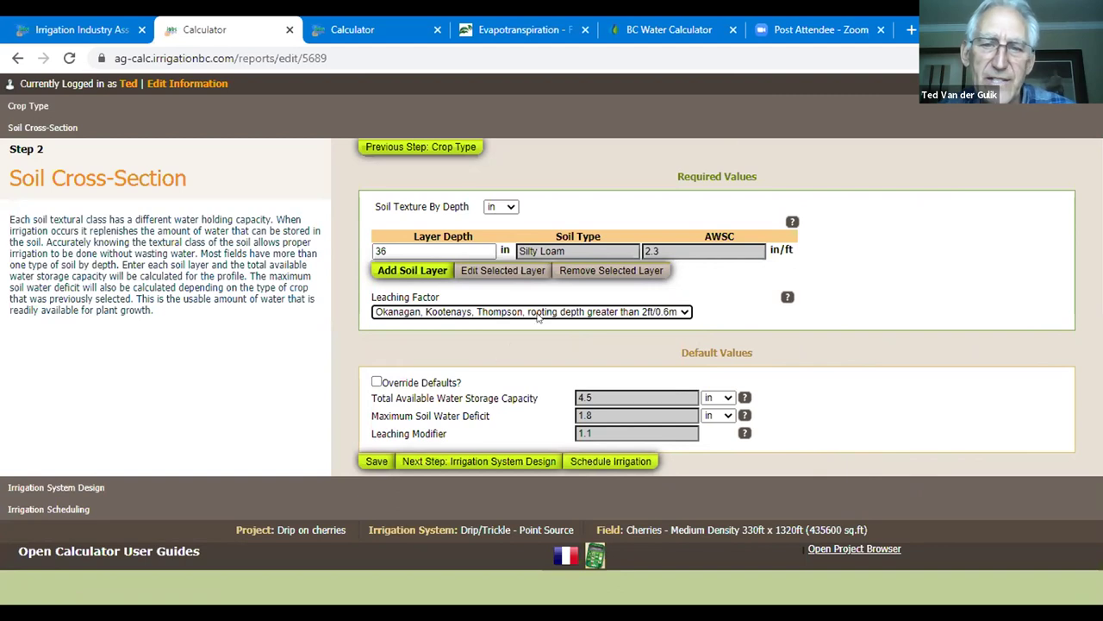
left_click(449, 463)
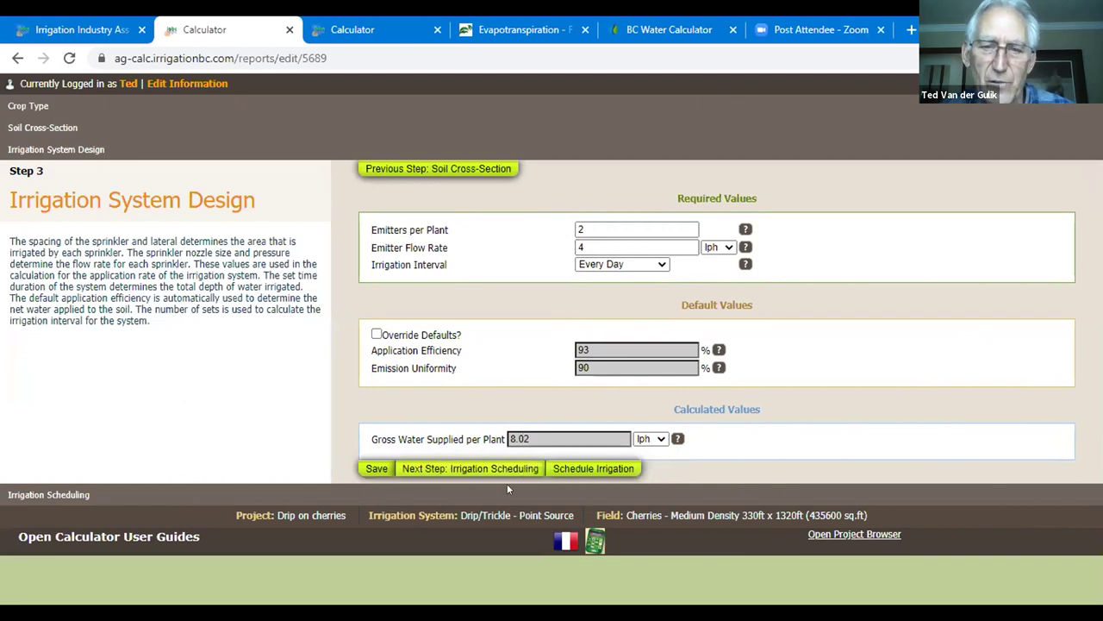
- Continue to Irrigation Scheduling and load the graphs for the Creston station from 14-04-2021 to 19-04-2021
left_click(563, 468)
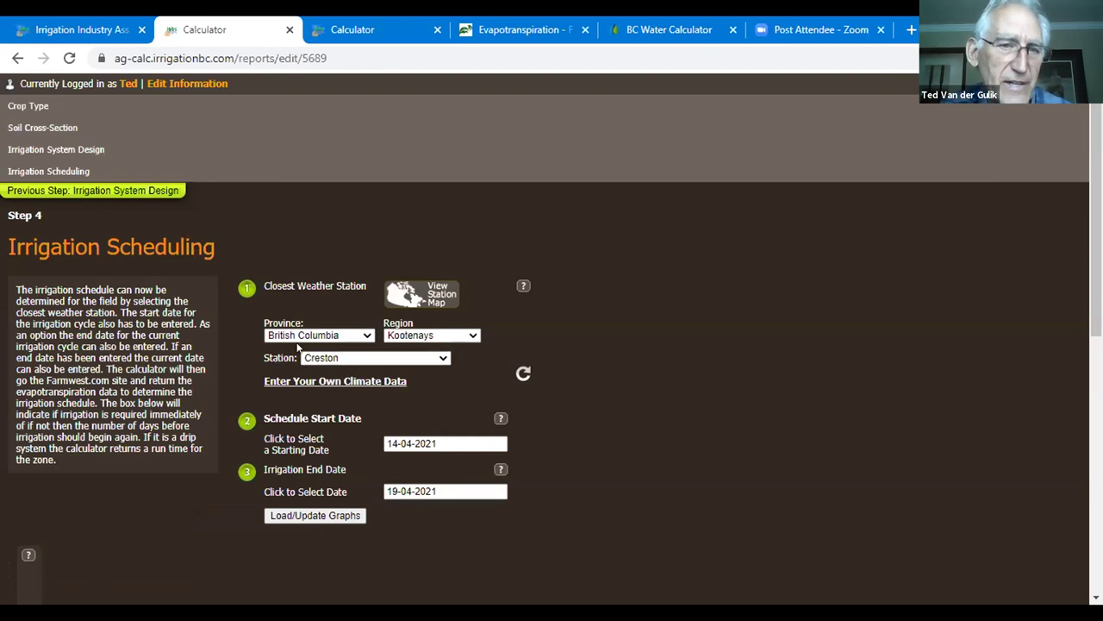
scroll(598, 336, "down", 3)
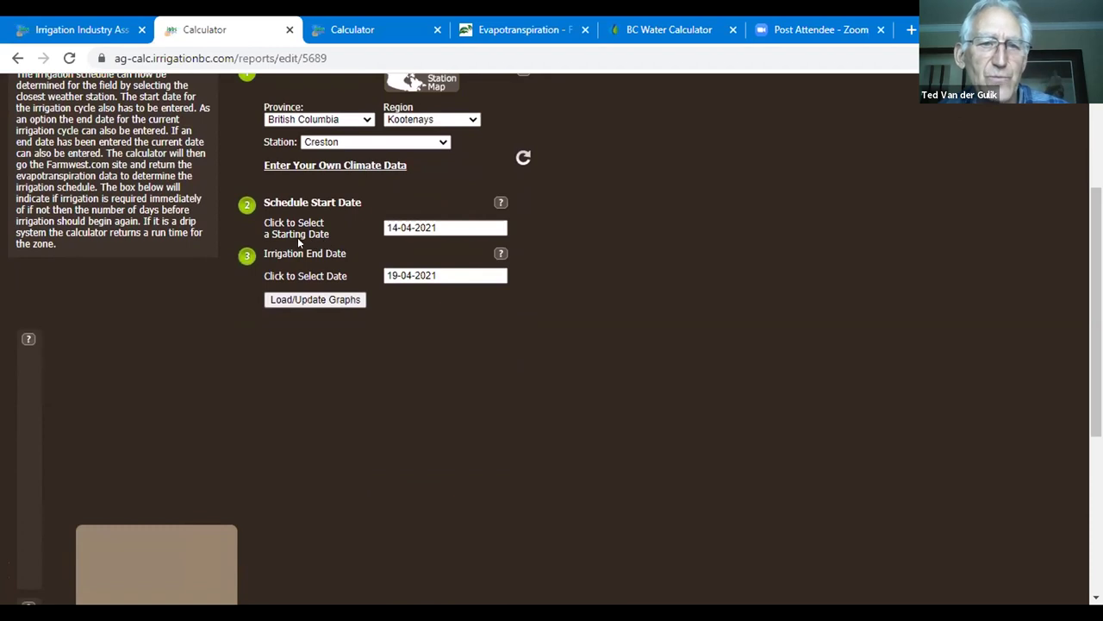
left_click(438, 223)
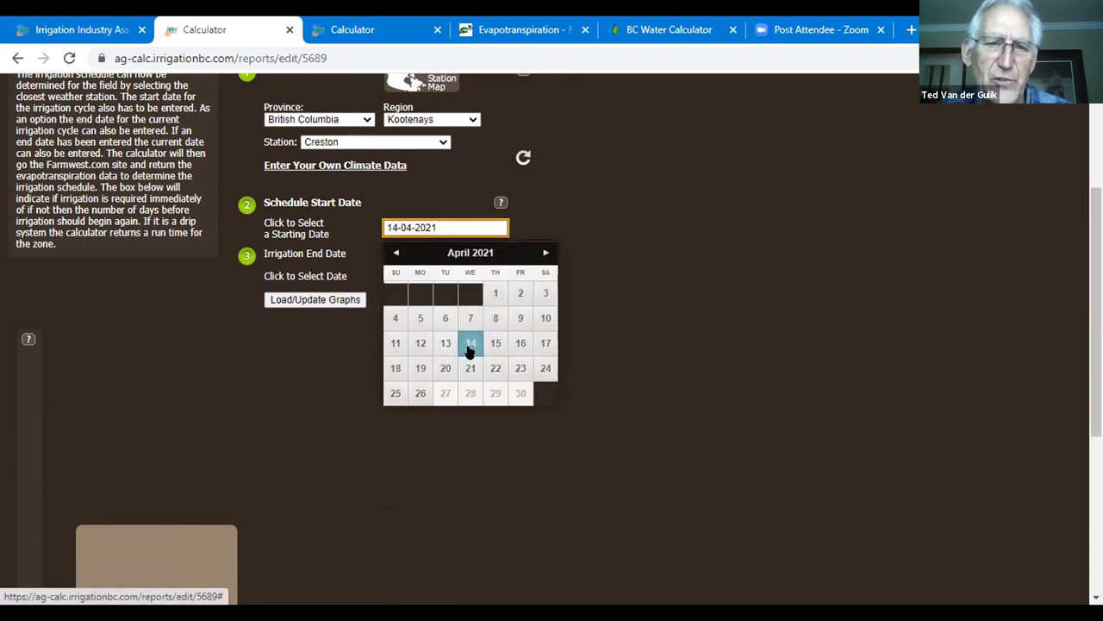
left_click(610, 256)
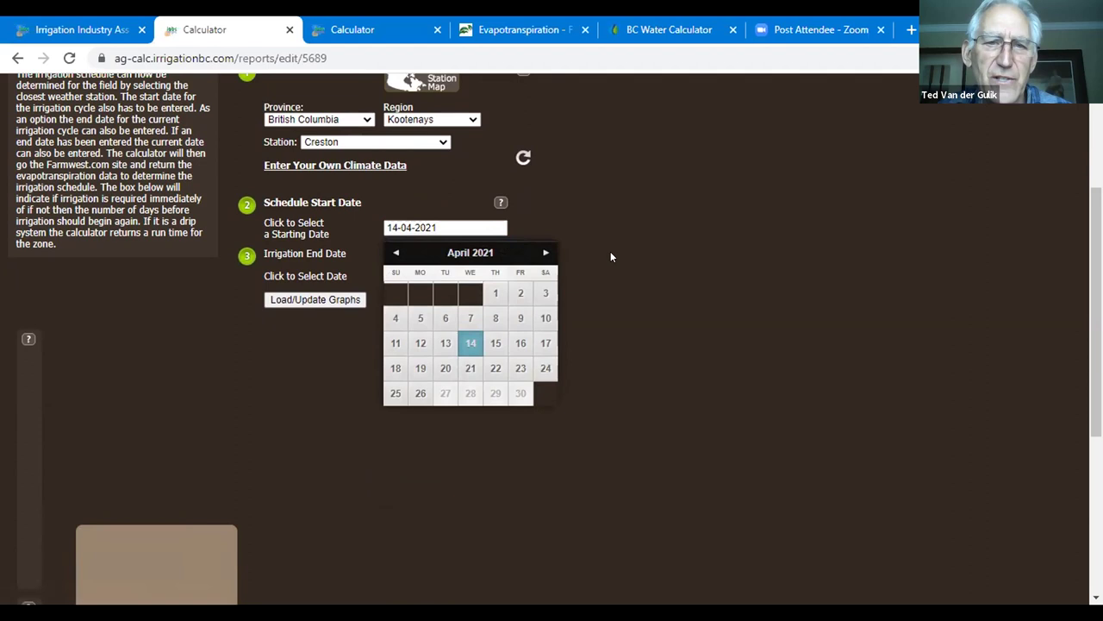
left_click(448, 274)
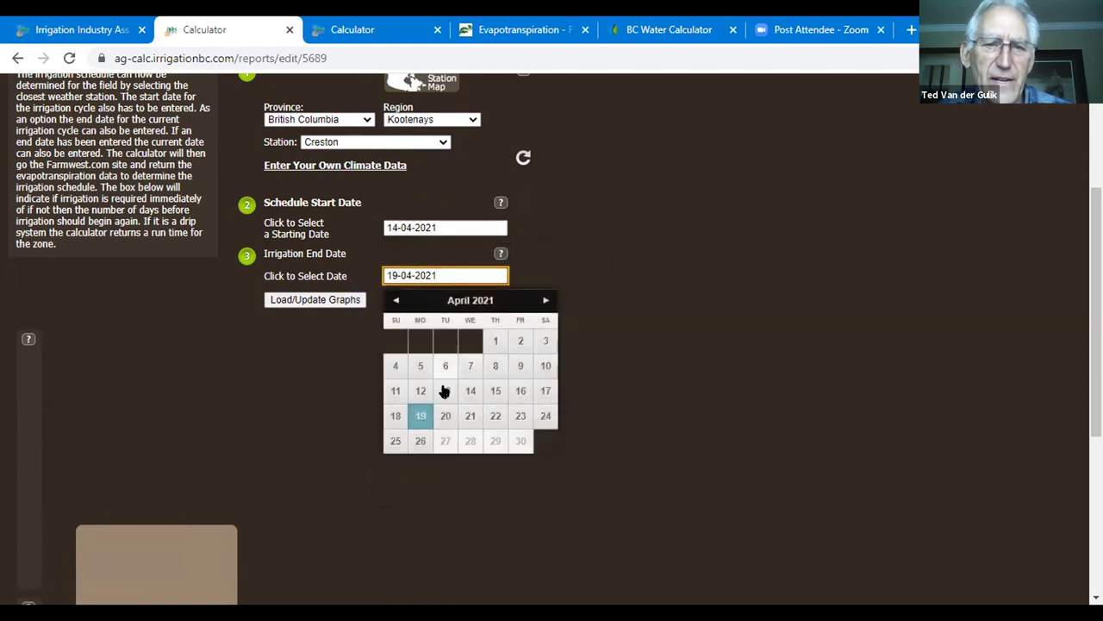
left_click(627, 266)
left_click(306, 303)
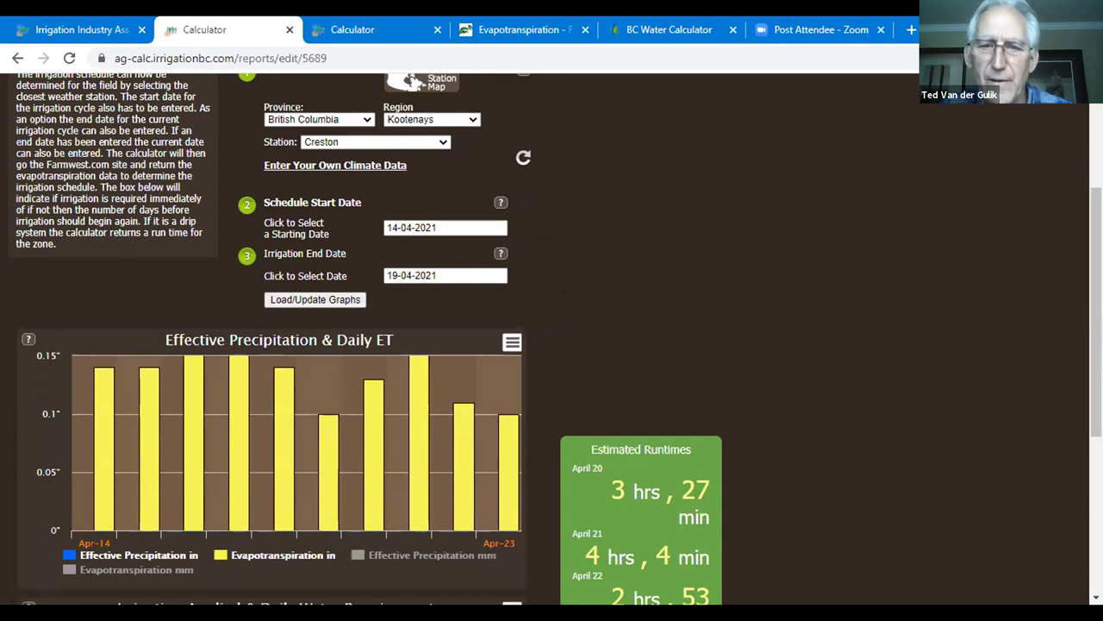
- Save the irrigation schedule and open its printable report to review the soil, system design and estimated runtimes
scroll(68, 541, "down", 3)
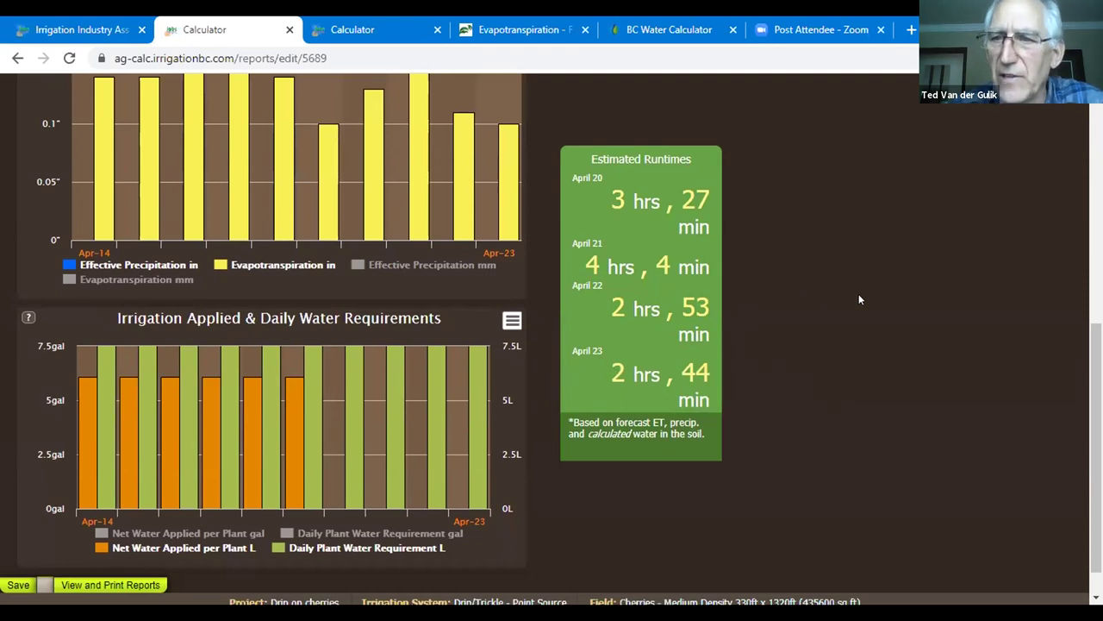
scroll(858, 299, "up", 1)
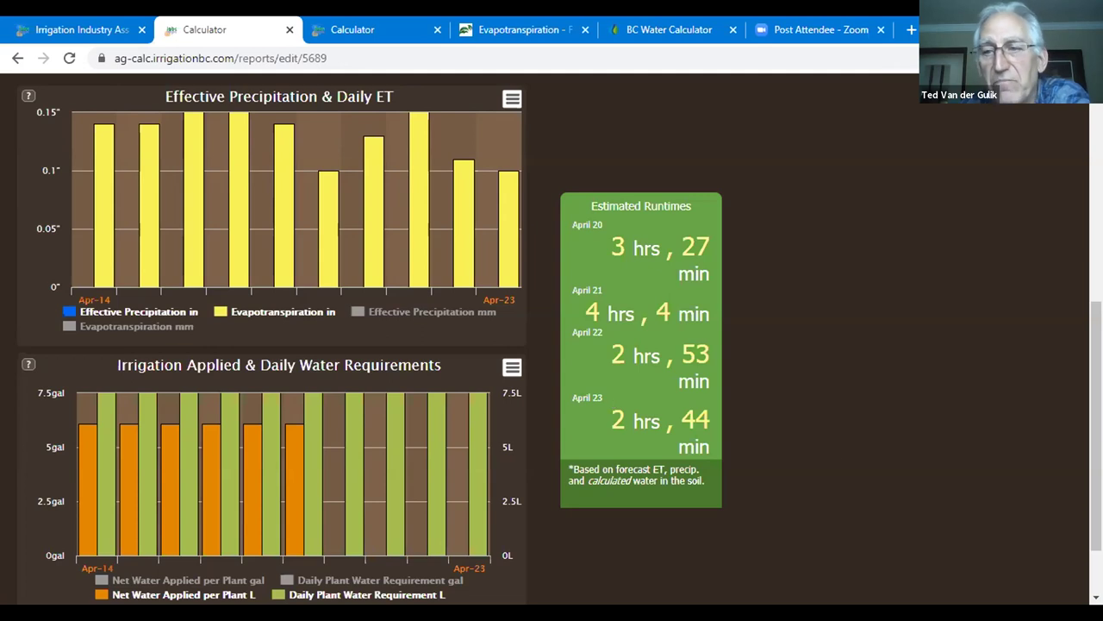
scroll(552, 345, "down", 1)
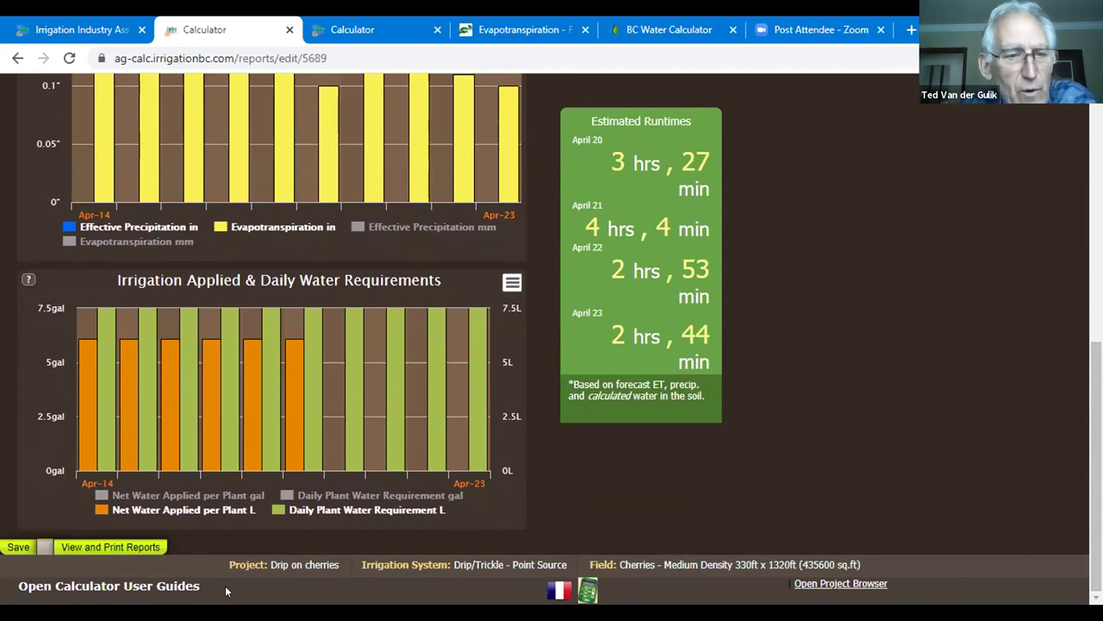
left_click(10, 546)
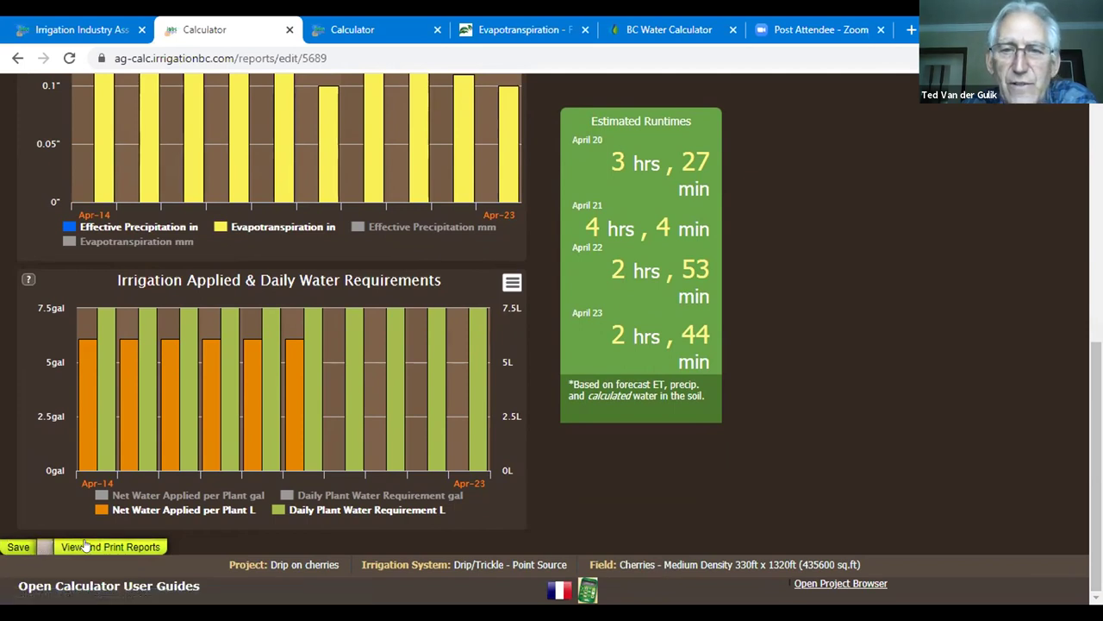
left_click(85, 545)
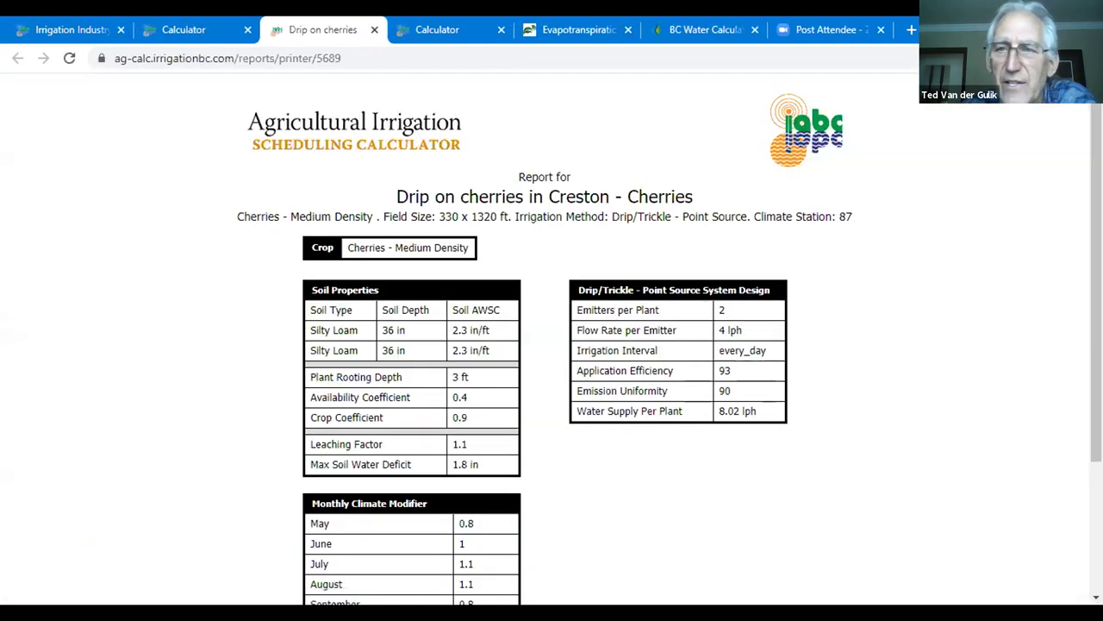
scroll(552, 345, "down", 3)
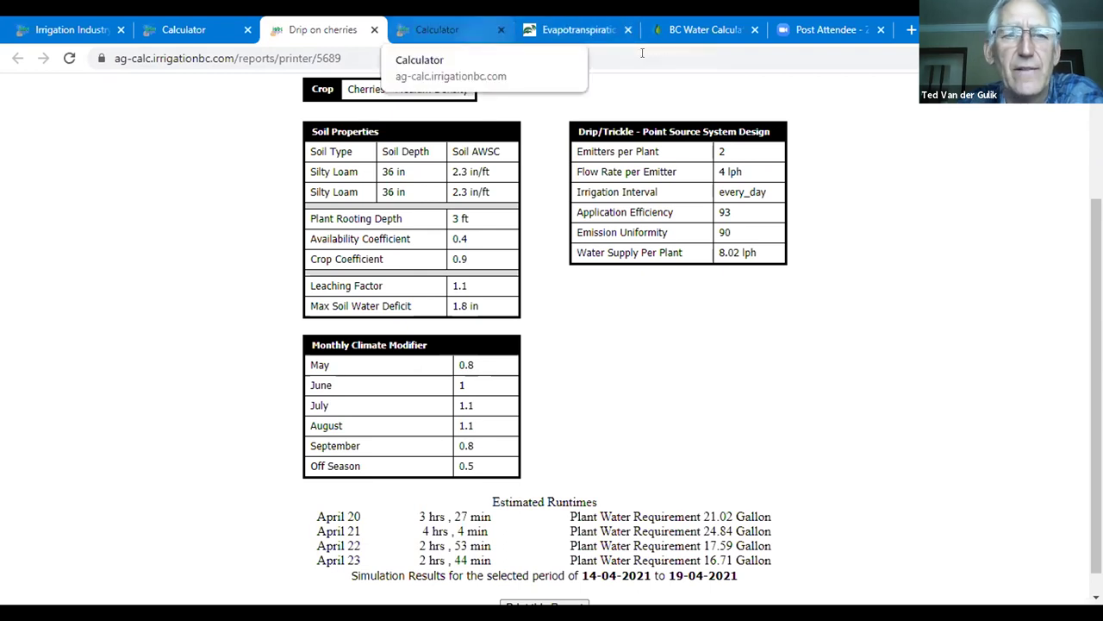
- Return to the scheduling worksheet, set the start date to 23-04-2021 and end date to 26-04-2021, and update the graphs
left_click(181, 29)
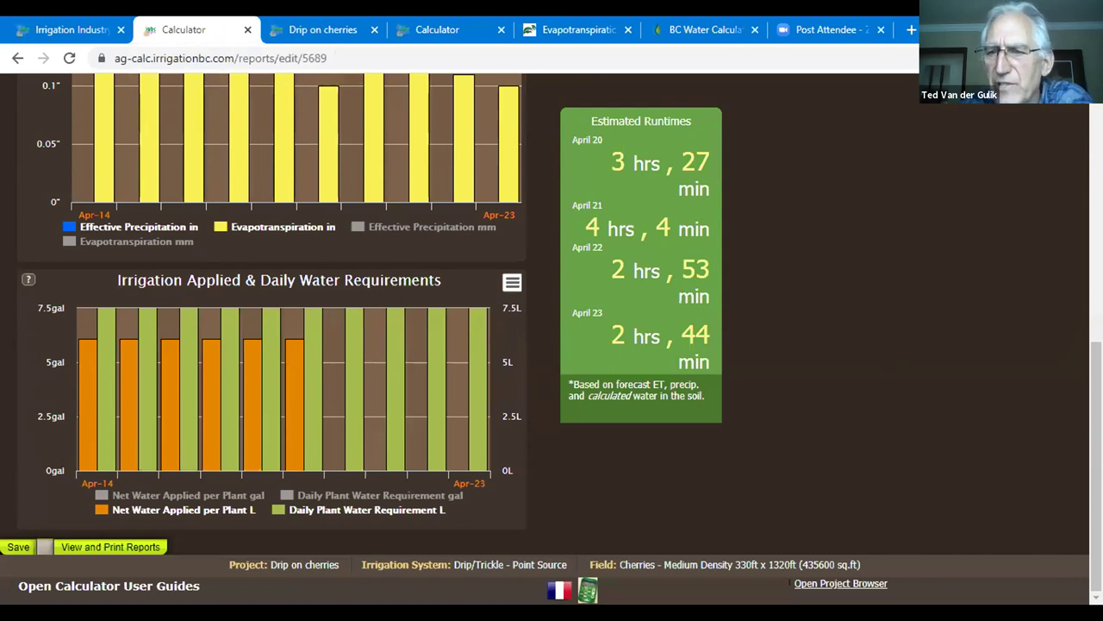
scroll(552, 339, "up", 3)
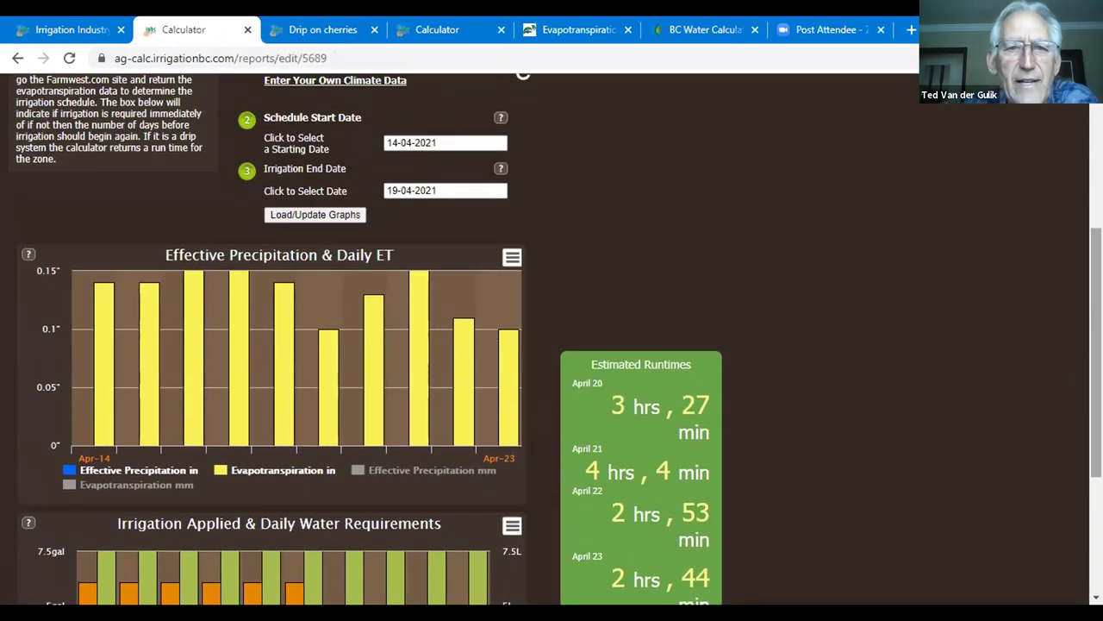
left_click(450, 141)
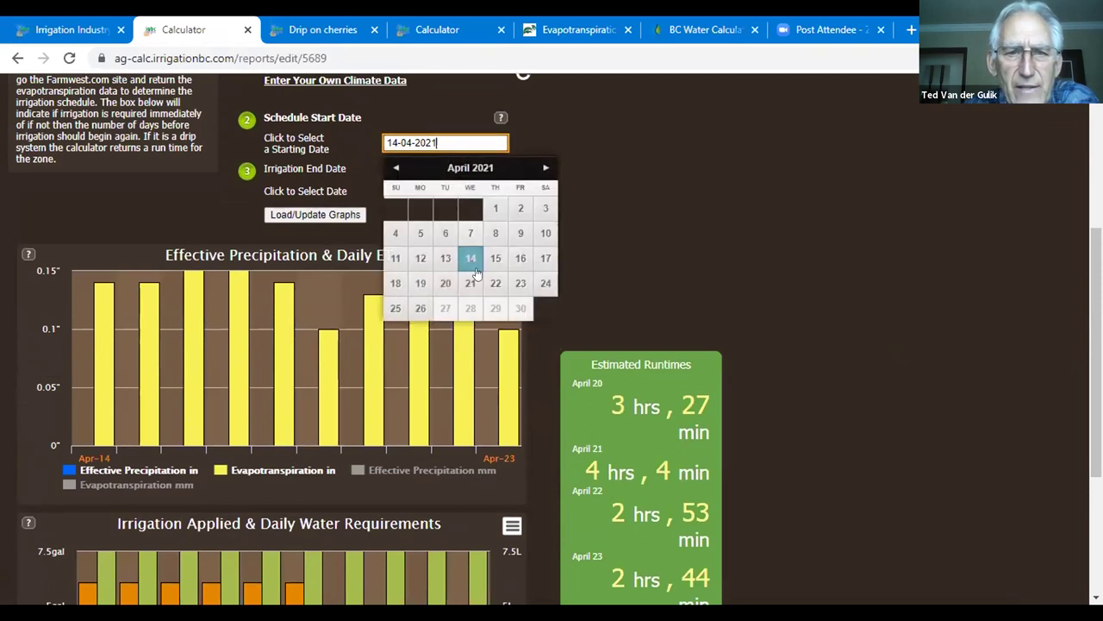
left_click(516, 282)
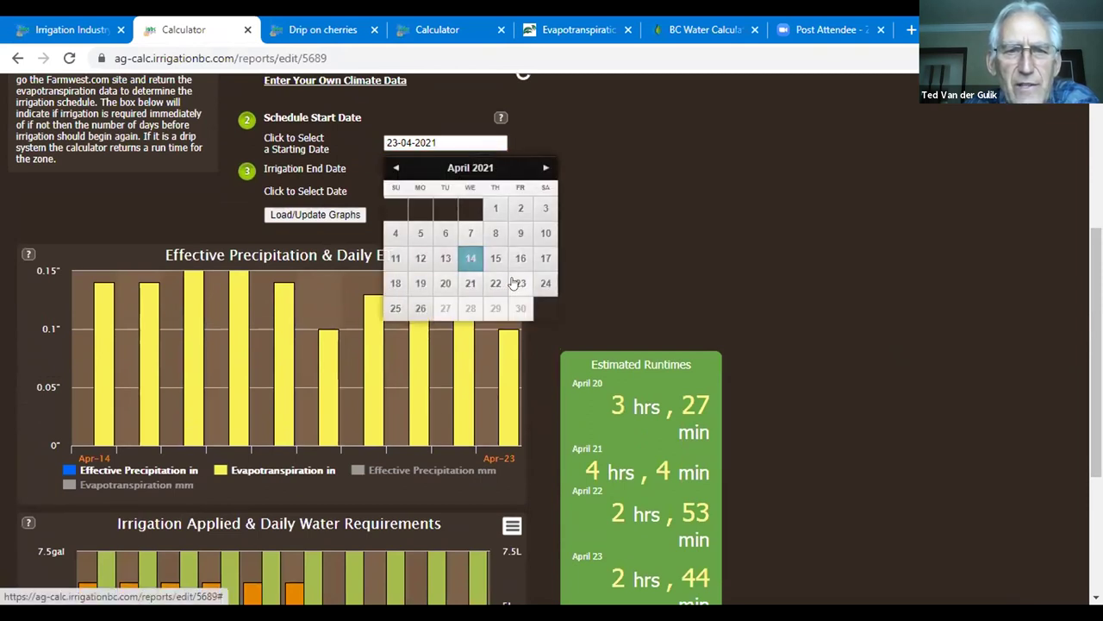
left_click(491, 188)
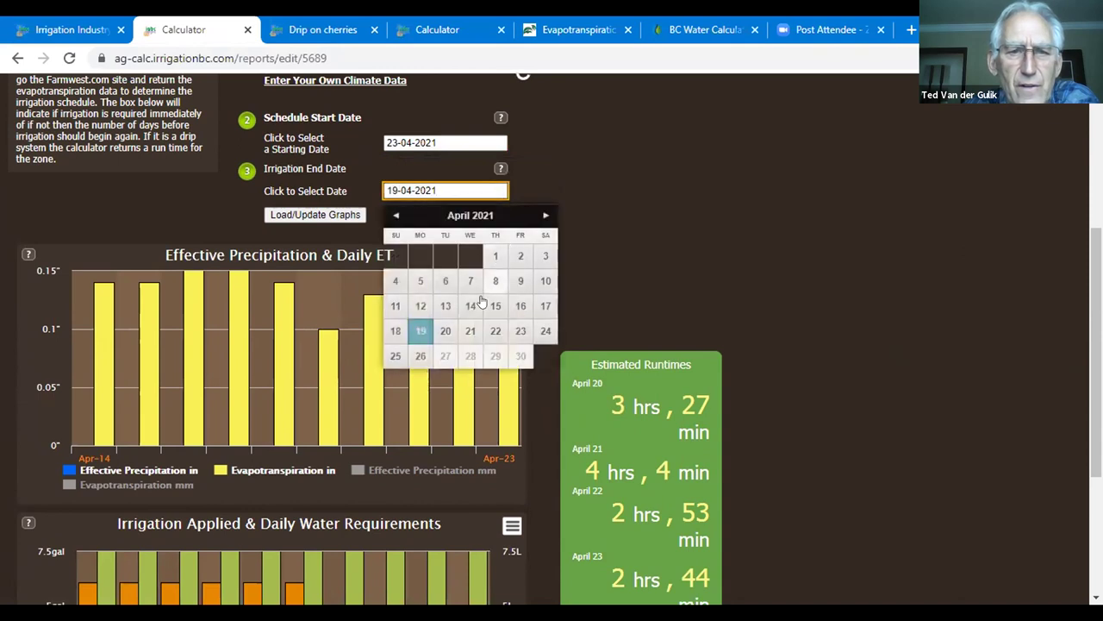
left_click(422, 354)
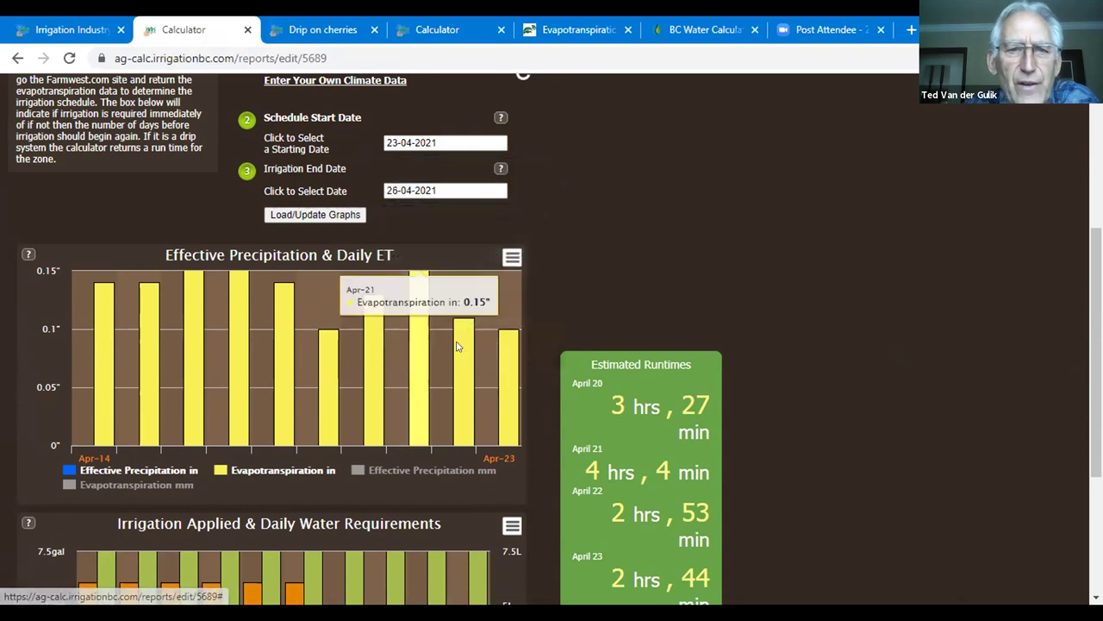
left_click(320, 215)
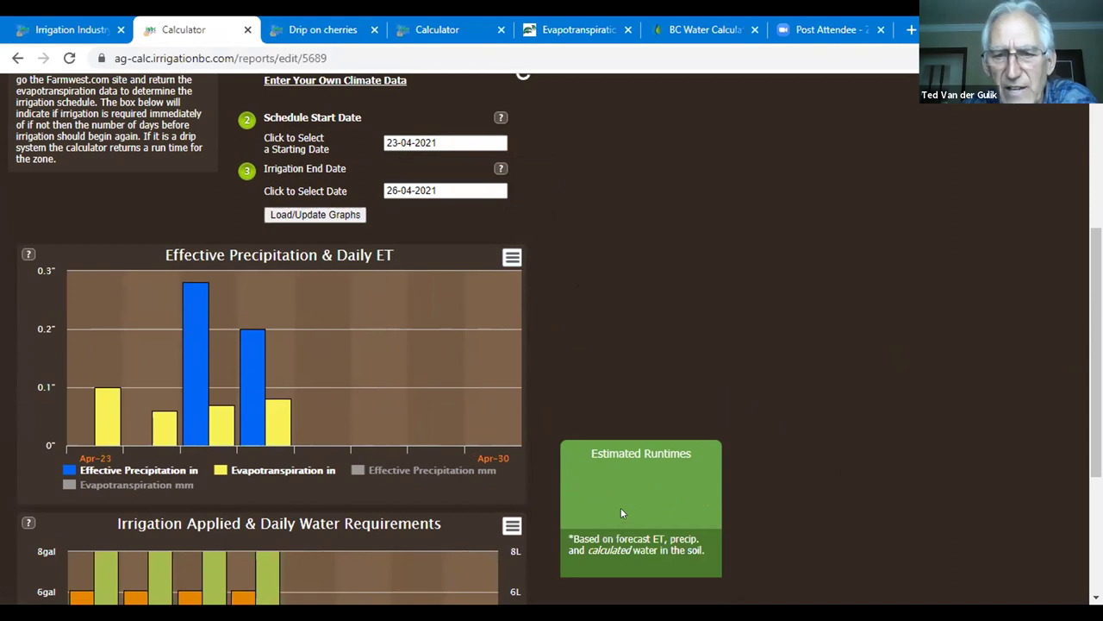
- Examine the updated precipitation, water requirement and runtime results together with the climate station notice
scroll(1014, 475, "down", 3)
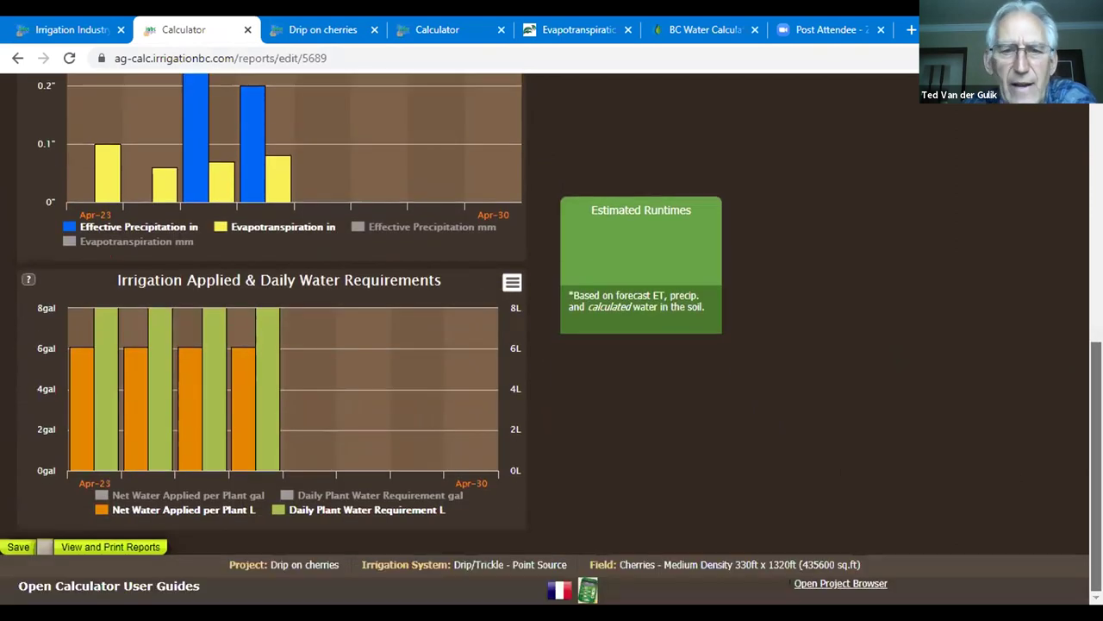
scroll(1014, 475, "up", 4)
scroll(1013, 475, "up", 1)
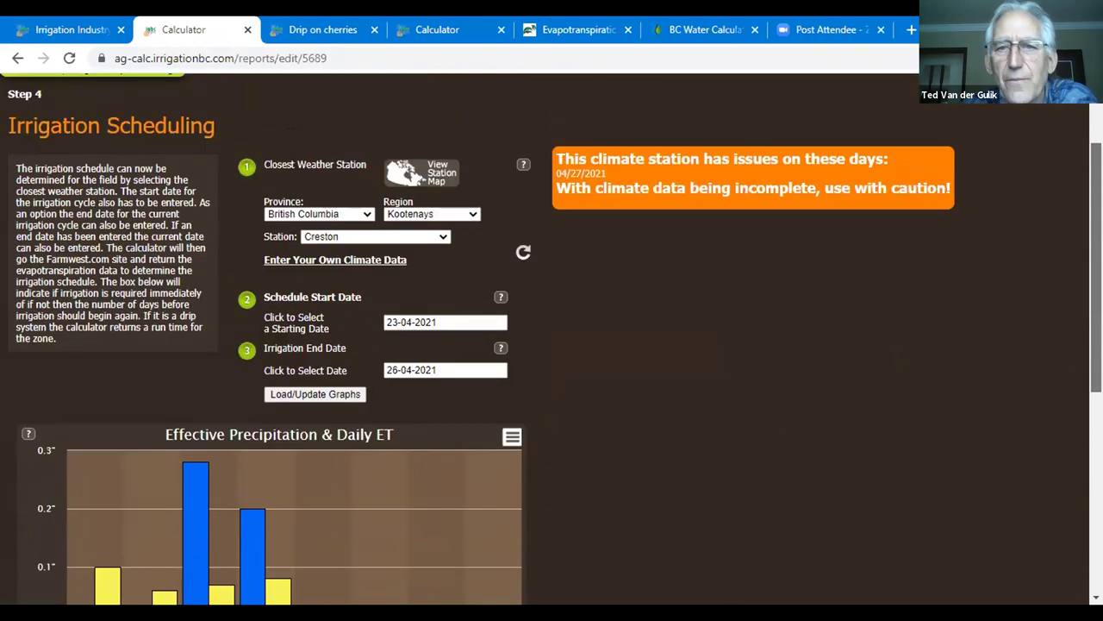
scroll(1013, 475, "down", 1)
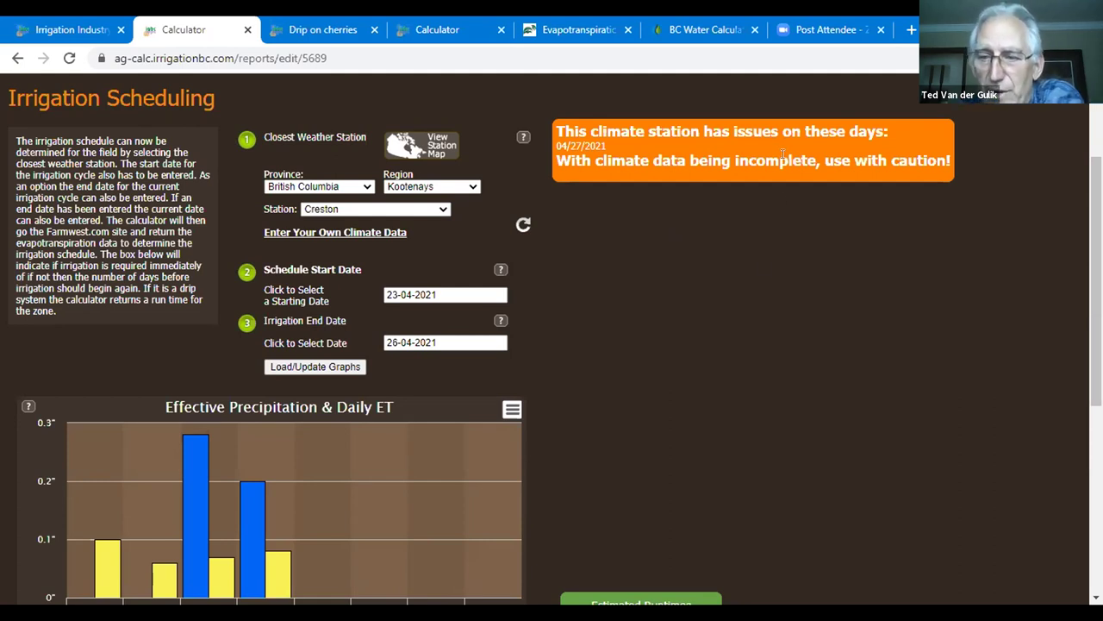
left_click_drag(1097, 276, 1096, 212)
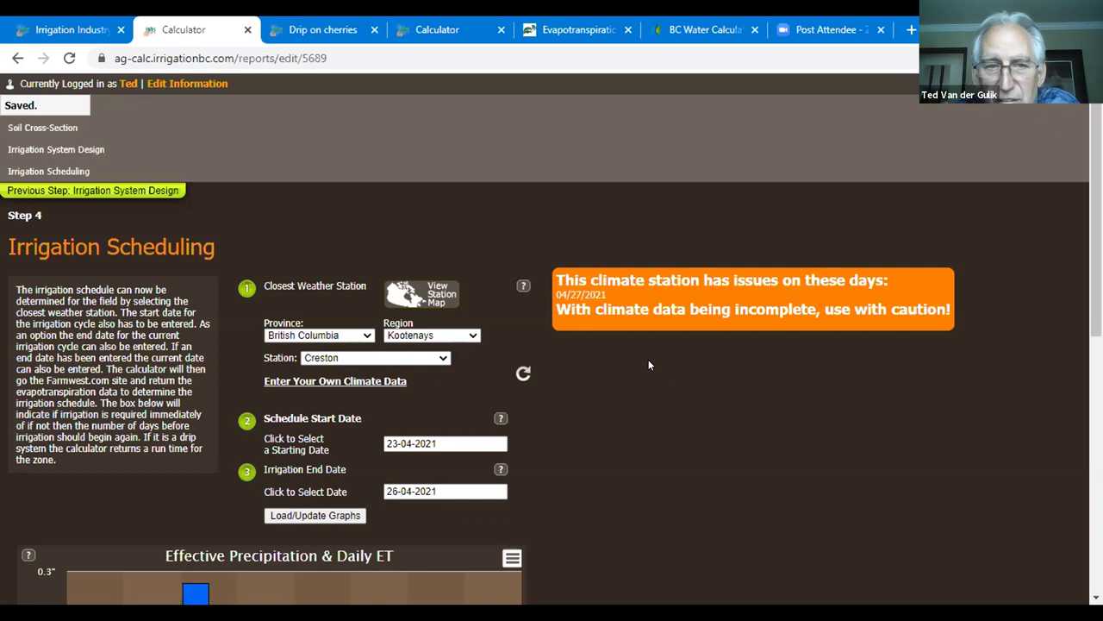
scroll(654, 428, "down", 1)
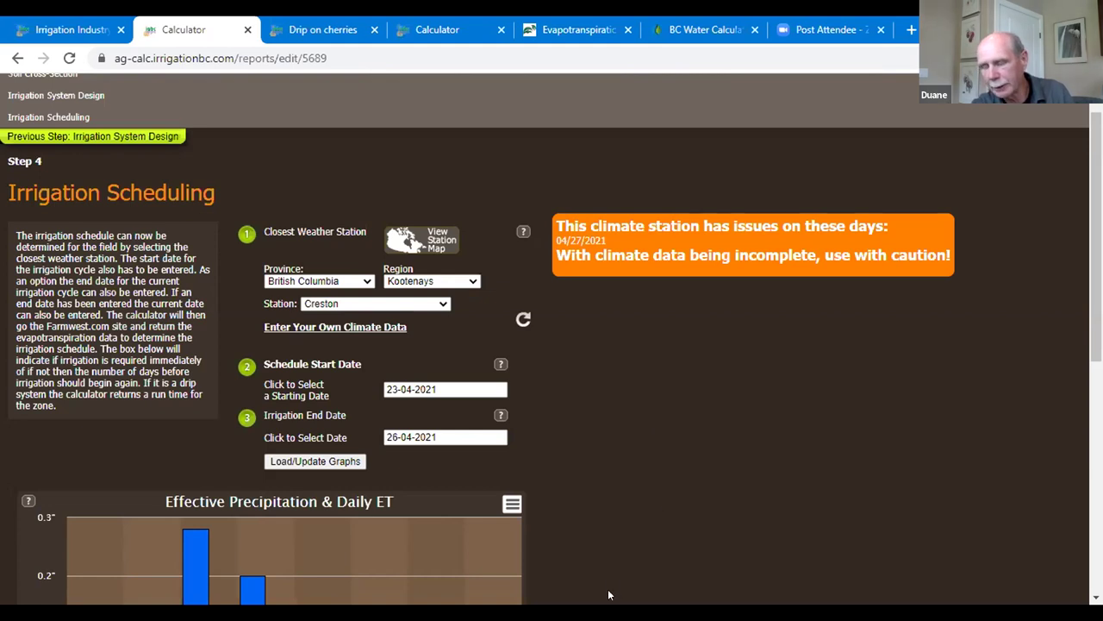
scroll(610, 575, "down", 4)
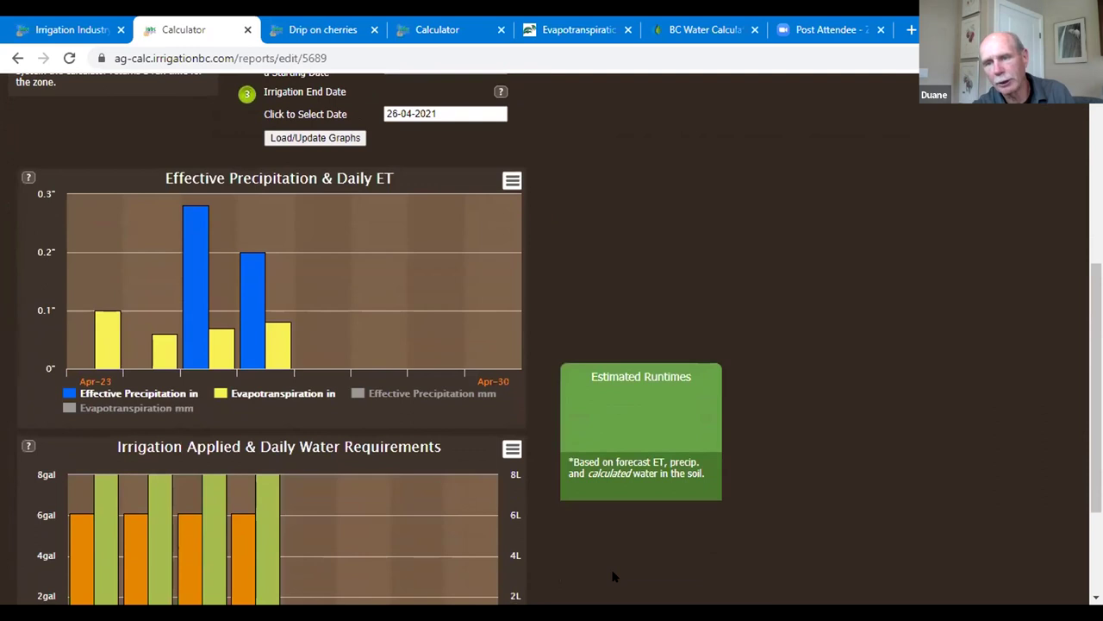
scroll(613, 576, "down", 1)
scroll(614, 576, "down", 1)
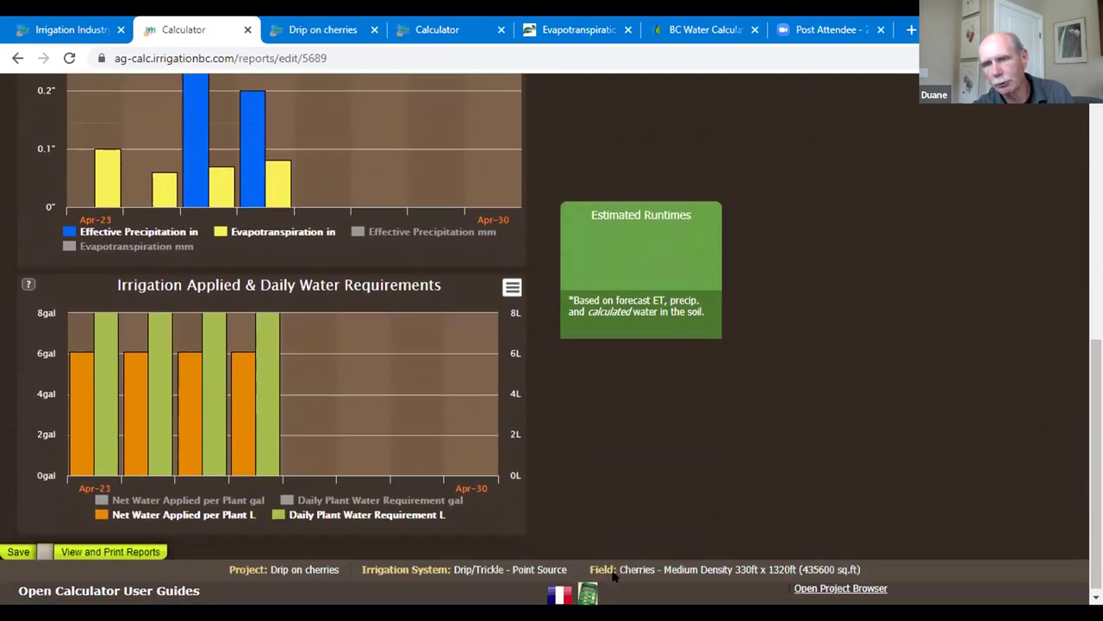
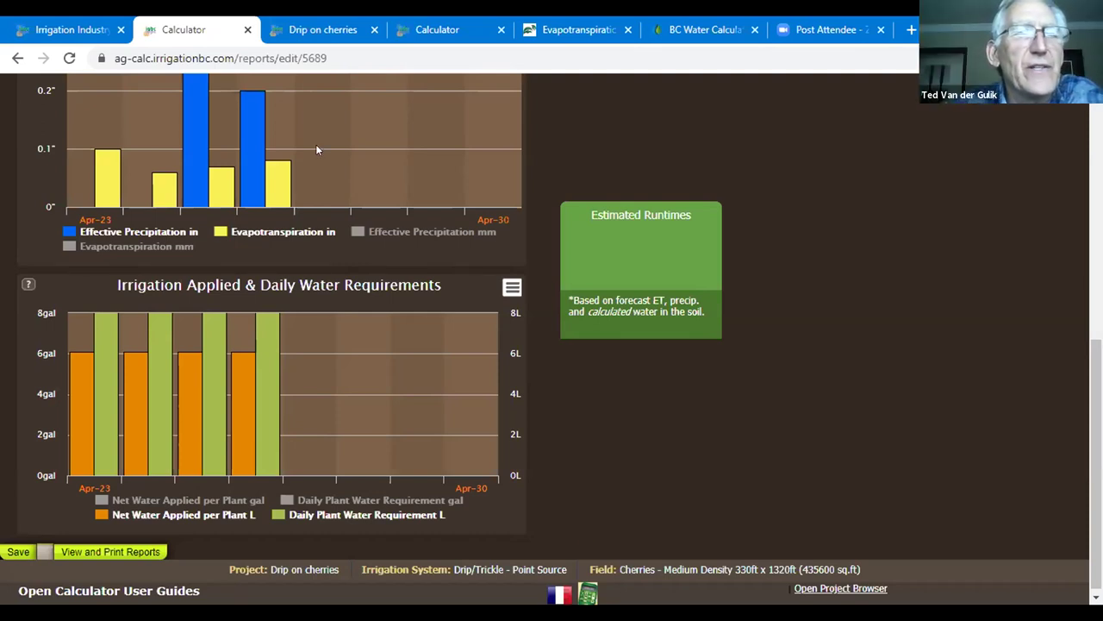
- Switch to the BC Agriculture Water Calculator and review the field's irrigation settings and water demand
left_click(671, 37)
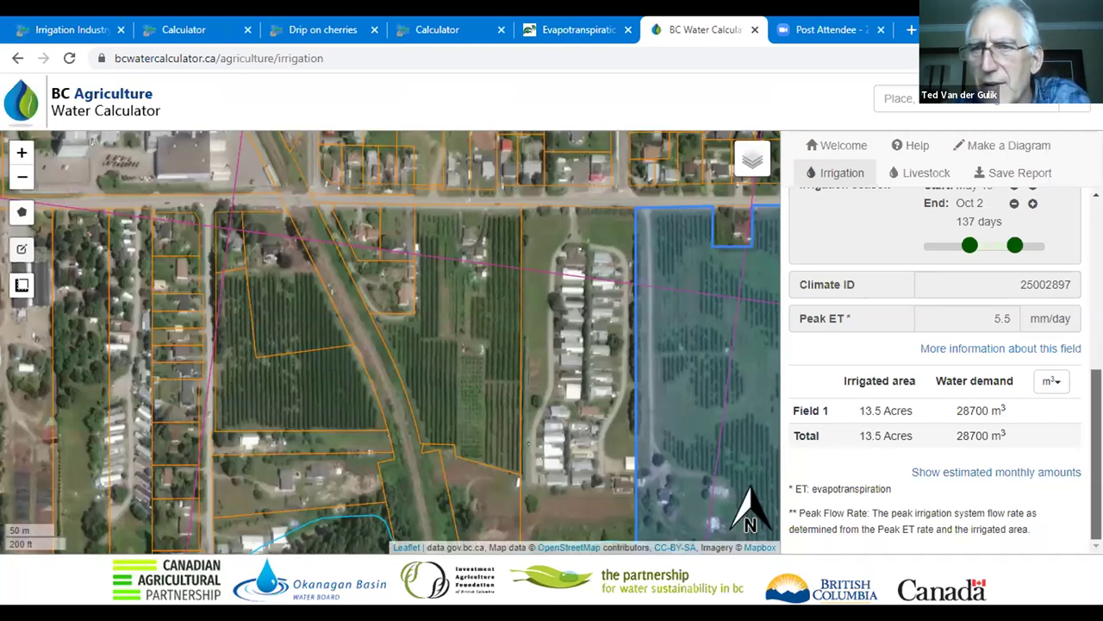
scroll(935, 371, "up", 2)
scroll(936, 370, "down", 2)
scroll(935, 370, "up", 2)
scroll(935, 371, "down", 2)
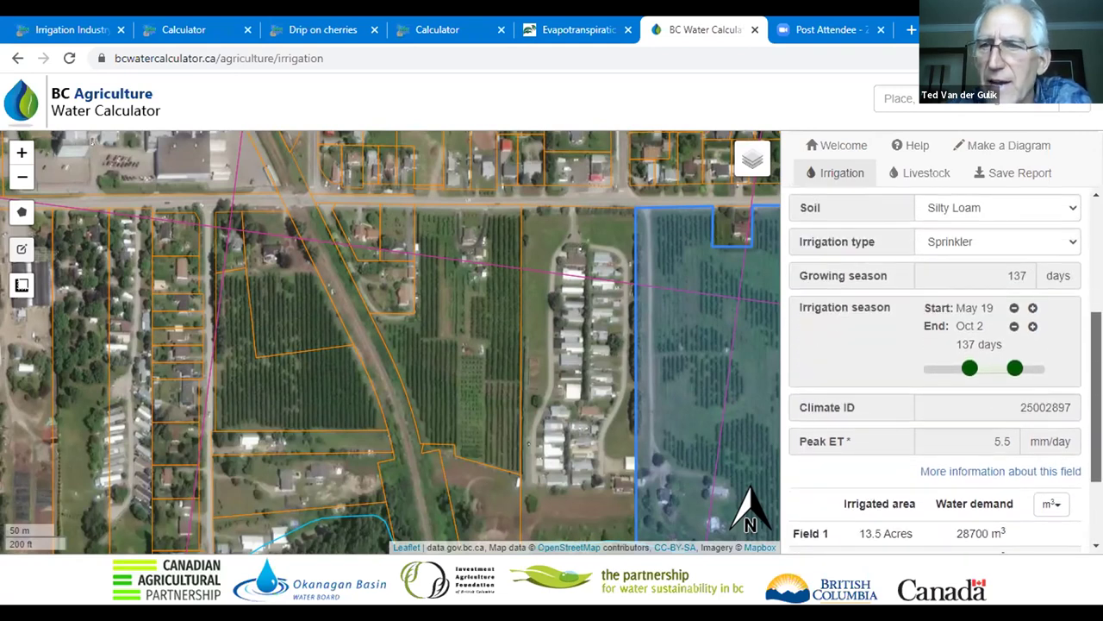
- Change Field 1's crop to Cherry and its irrigation type to Drip
scroll(1077, 413, "down", 1)
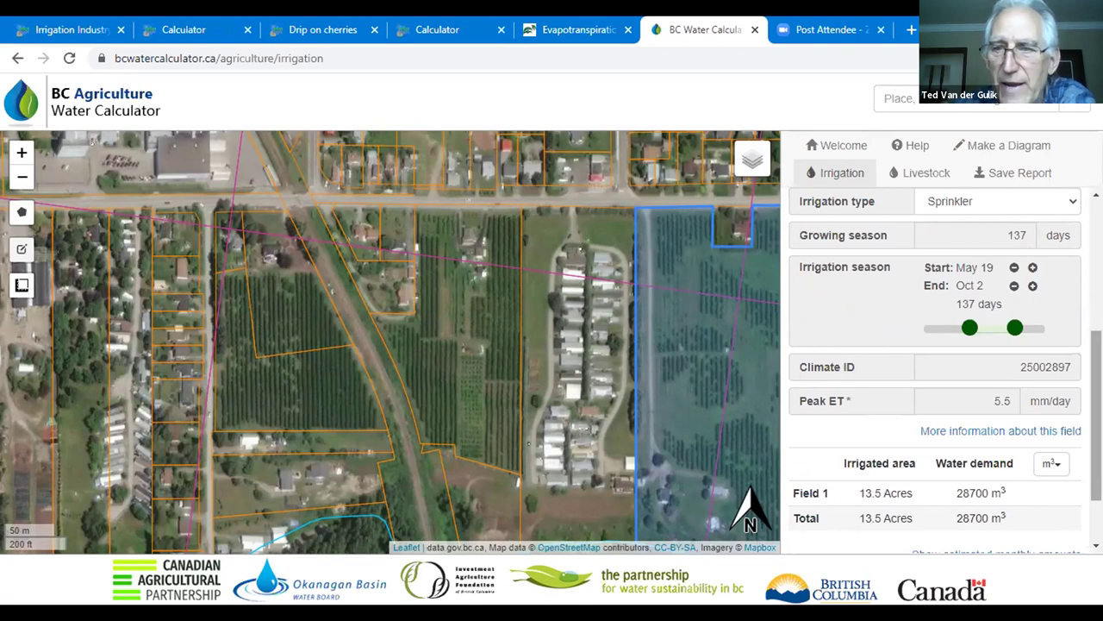
scroll(935, 370, "up", 3)
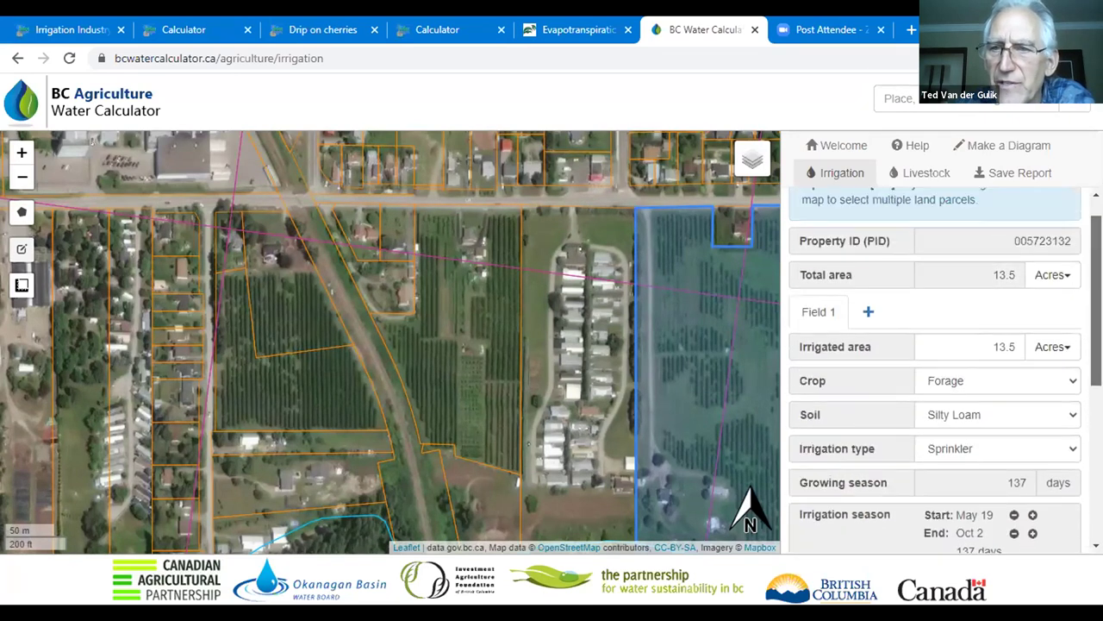
left_click(1074, 383)
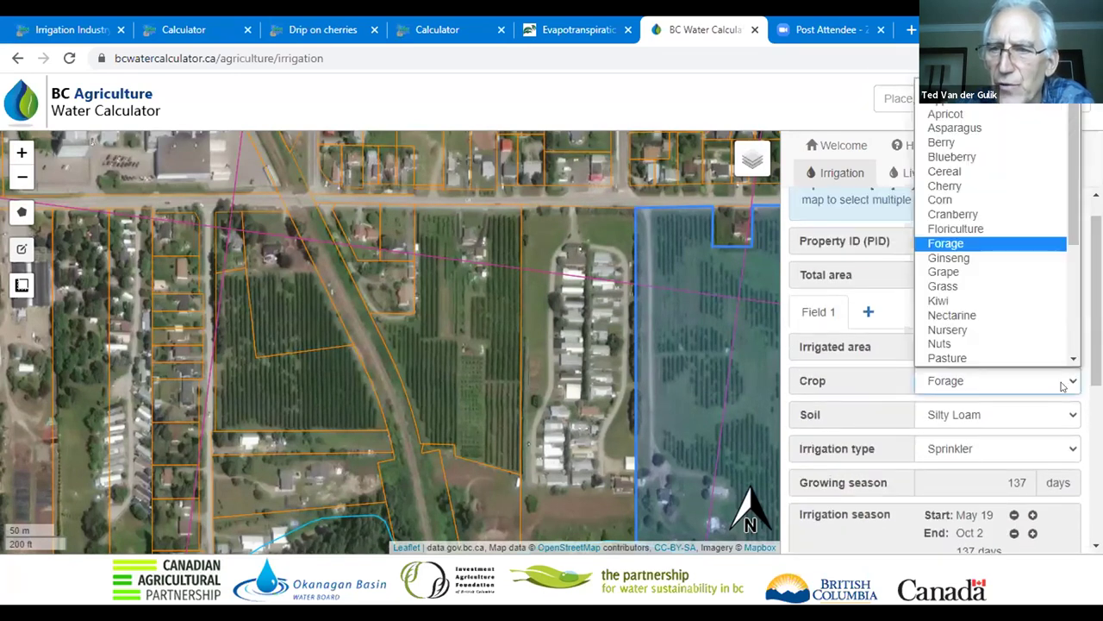
left_click(935, 185)
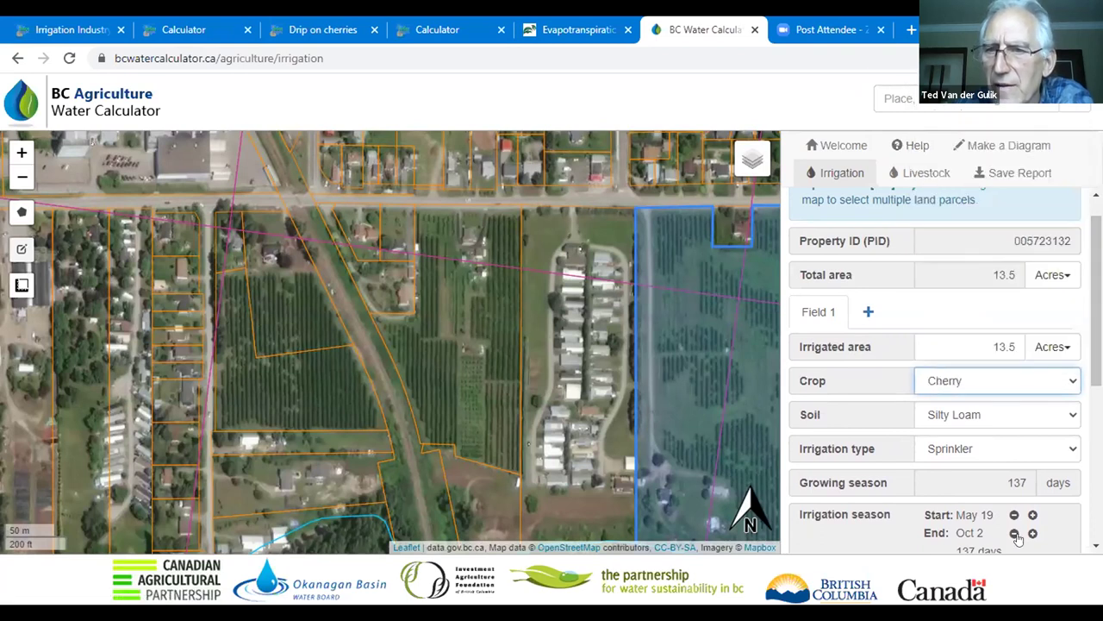
left_click(1067, 449)
left_click(921, 223)
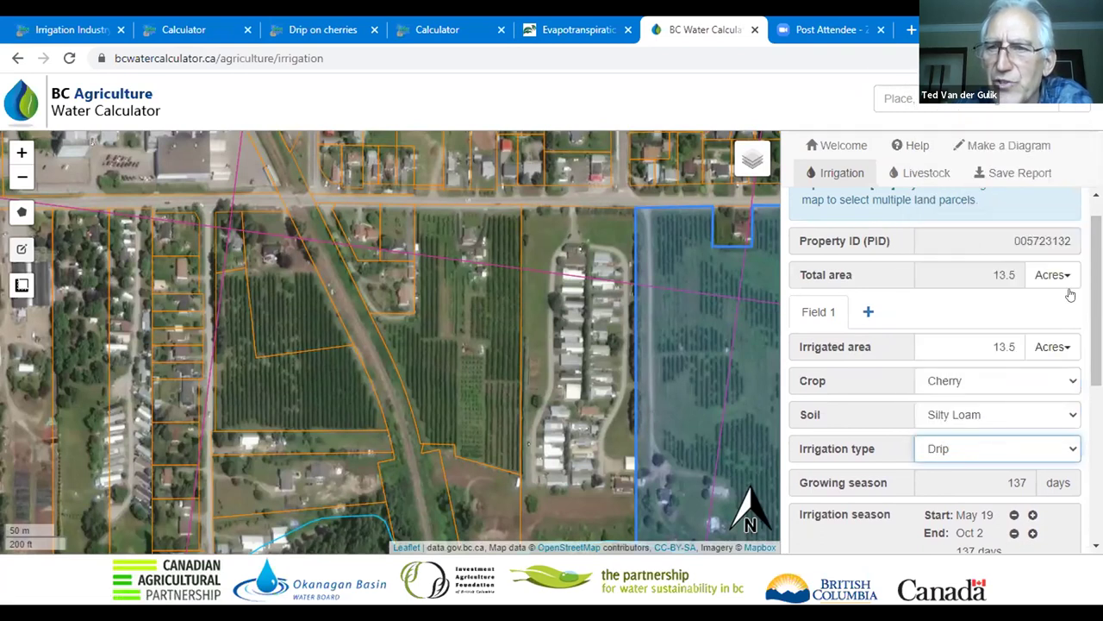
- Move the start of Field 1's irrigation season to May 15
scroll(1095, 298, "down", 2)
left_click(1052, 345)
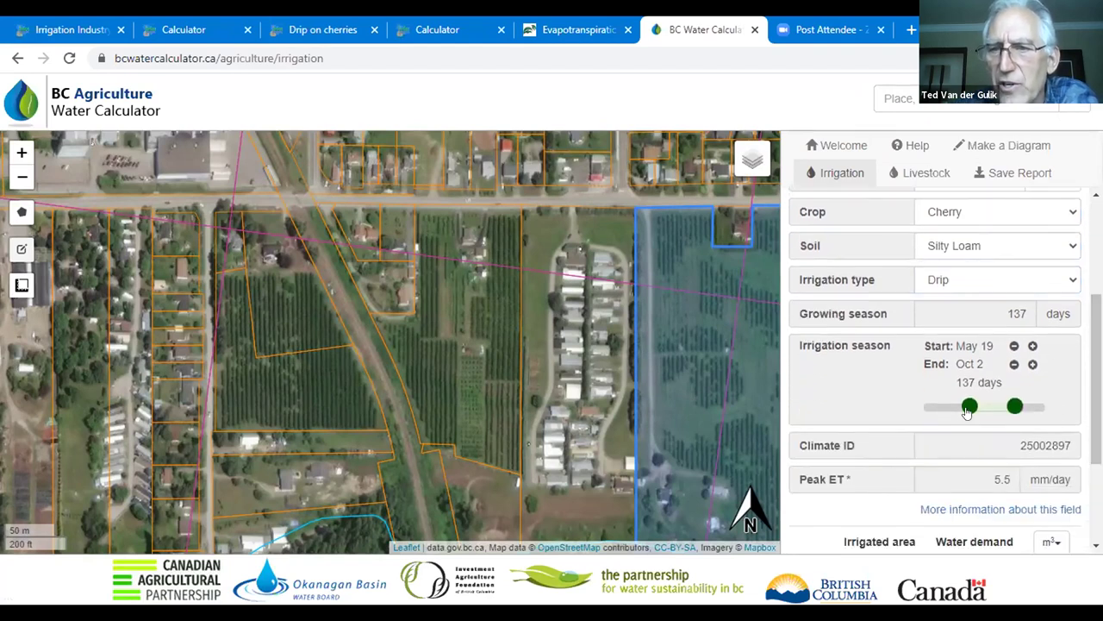
left_click_drag(969, 406, 968, 406)
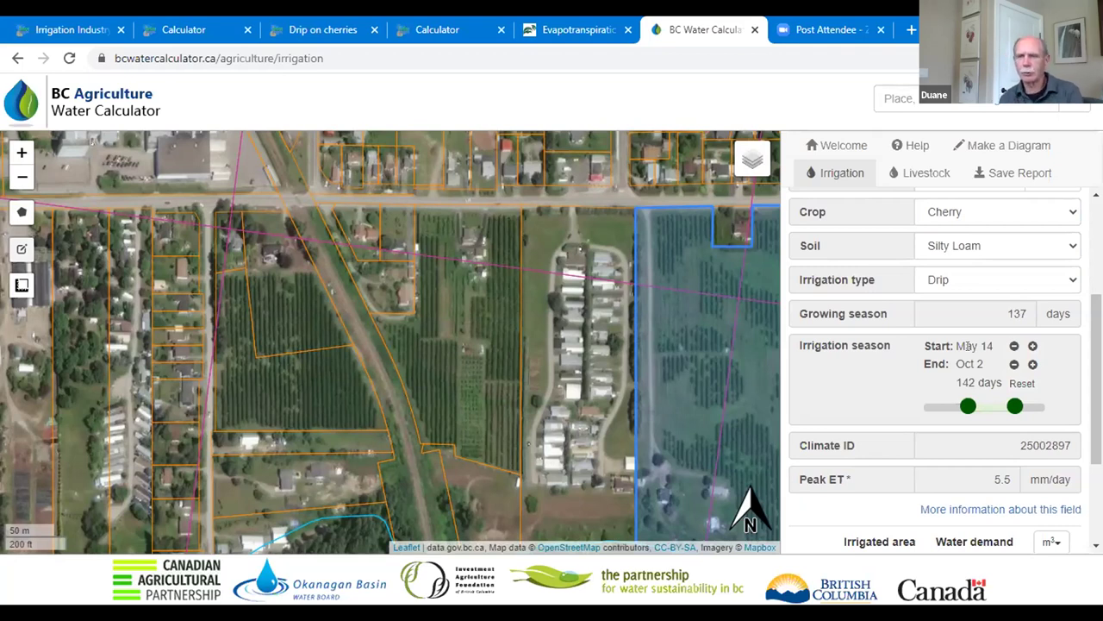
left_click(1033, 347)
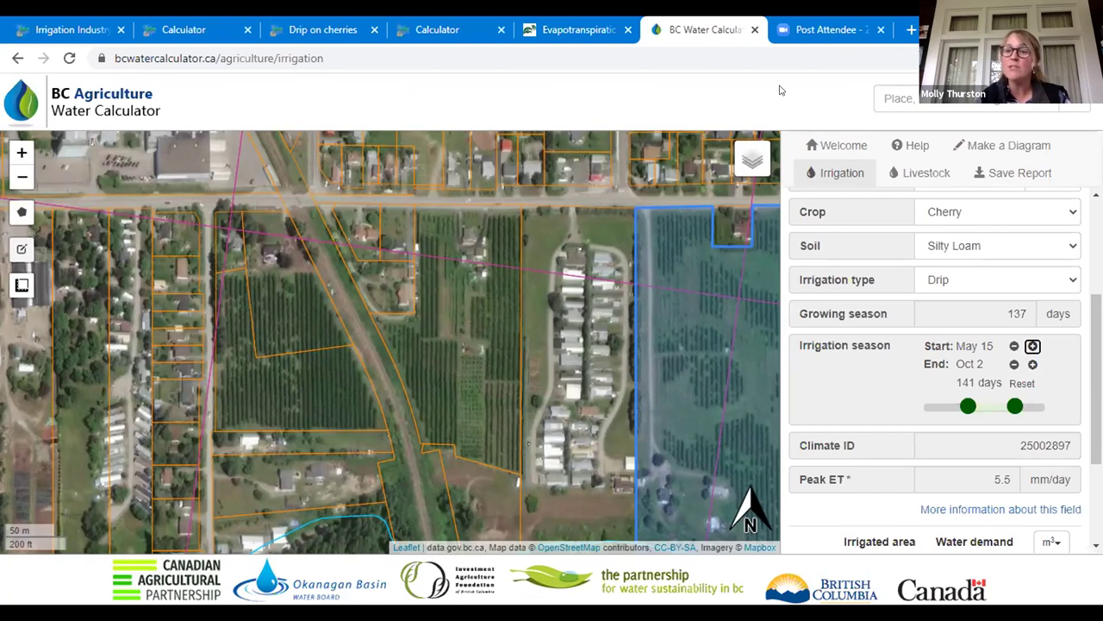
- Switch to the Agricultural Irrigation Scheduling Calculator and open the worksheets of the Drip on cherries system for the Creston - Cherries field
left_click(138, 29)
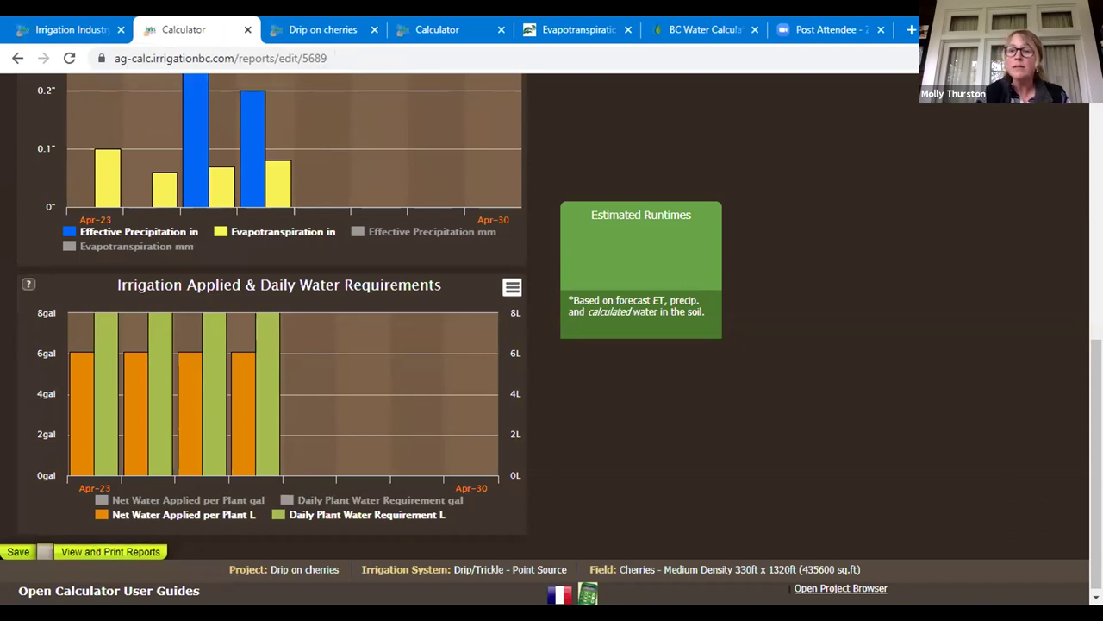
left_click(827, 589)
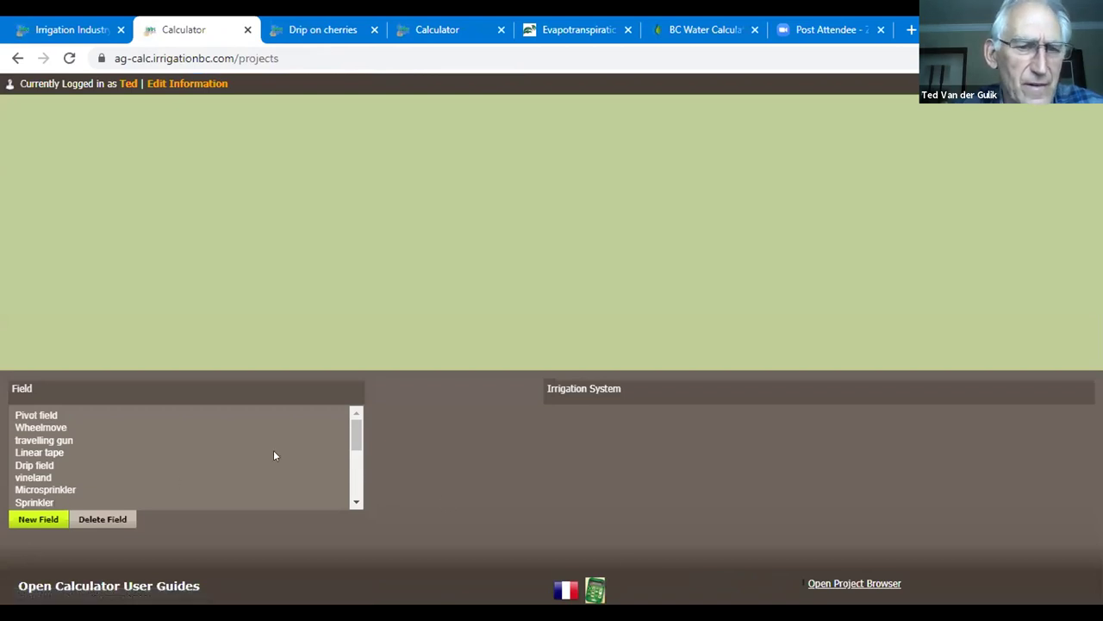
left_click_drag(354, 428, 355, 490)
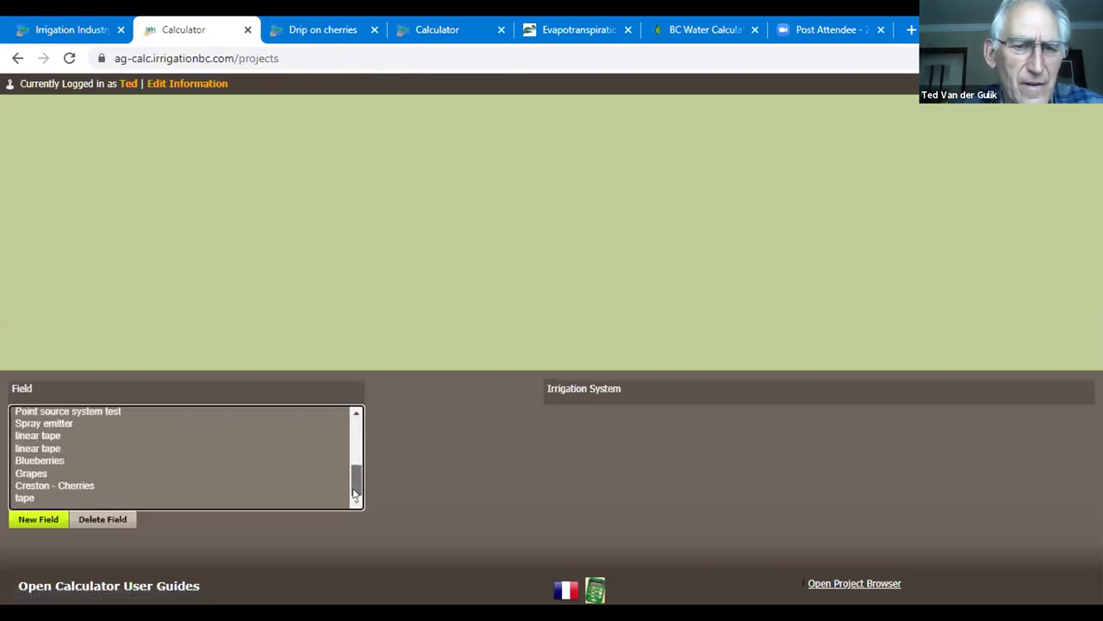
left_click(28, 488)
left_click(562, 416)
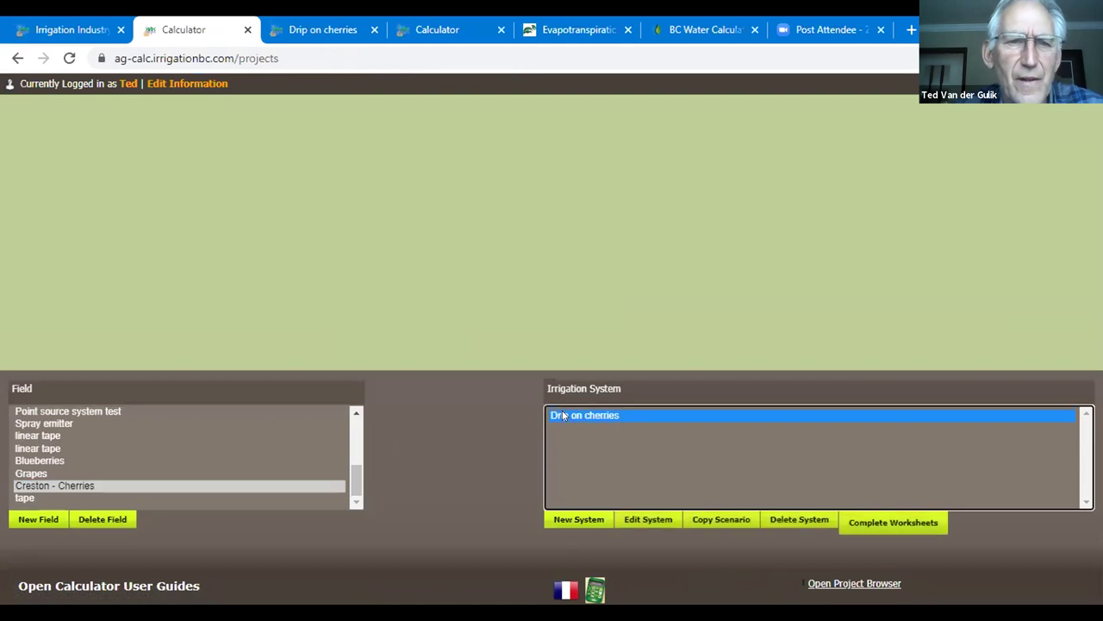
left_click(879, 524)
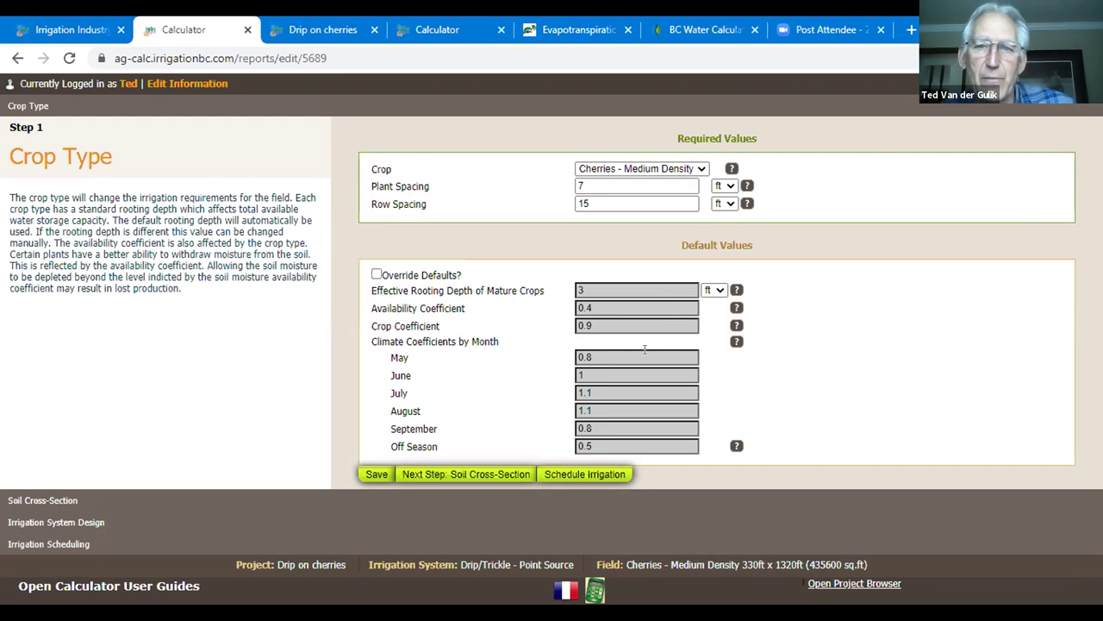
- Look through the crops available for the Crop Type worksheet and close the list without choosing another crop
left_click(702, 170)
scroll(691, 334, "down", 5)
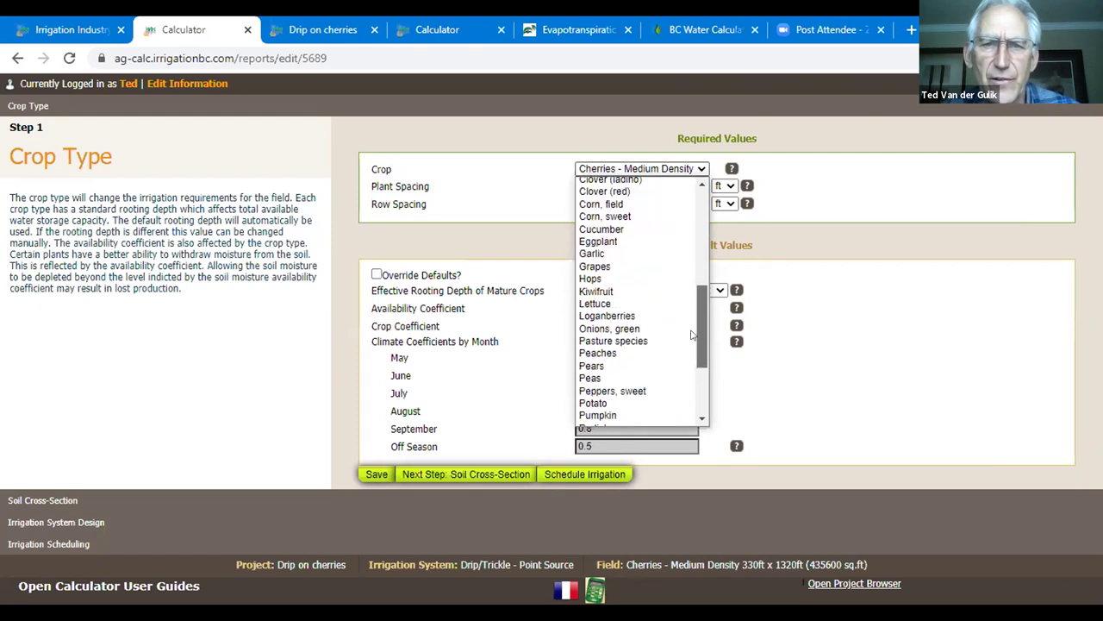
scroll(698, 345, "down", 1)
left_click_drag(701, 364, 700, 236)
left_click(825, 185)
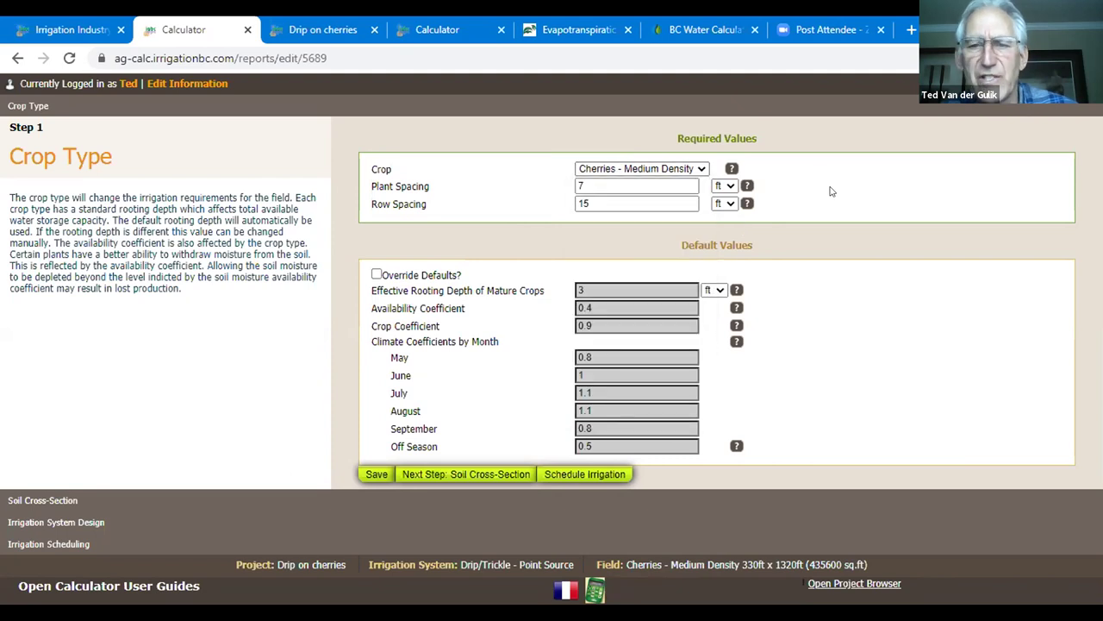